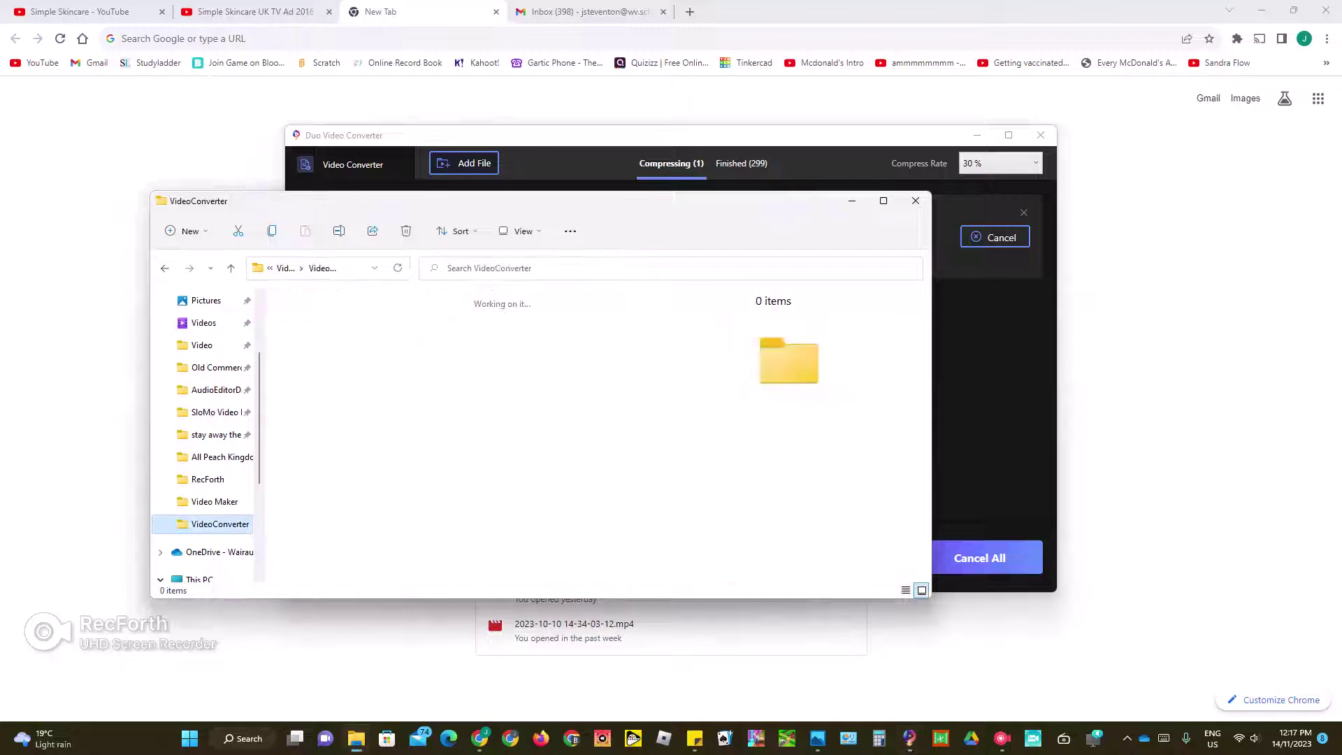
pyautogui.click(314, 342)
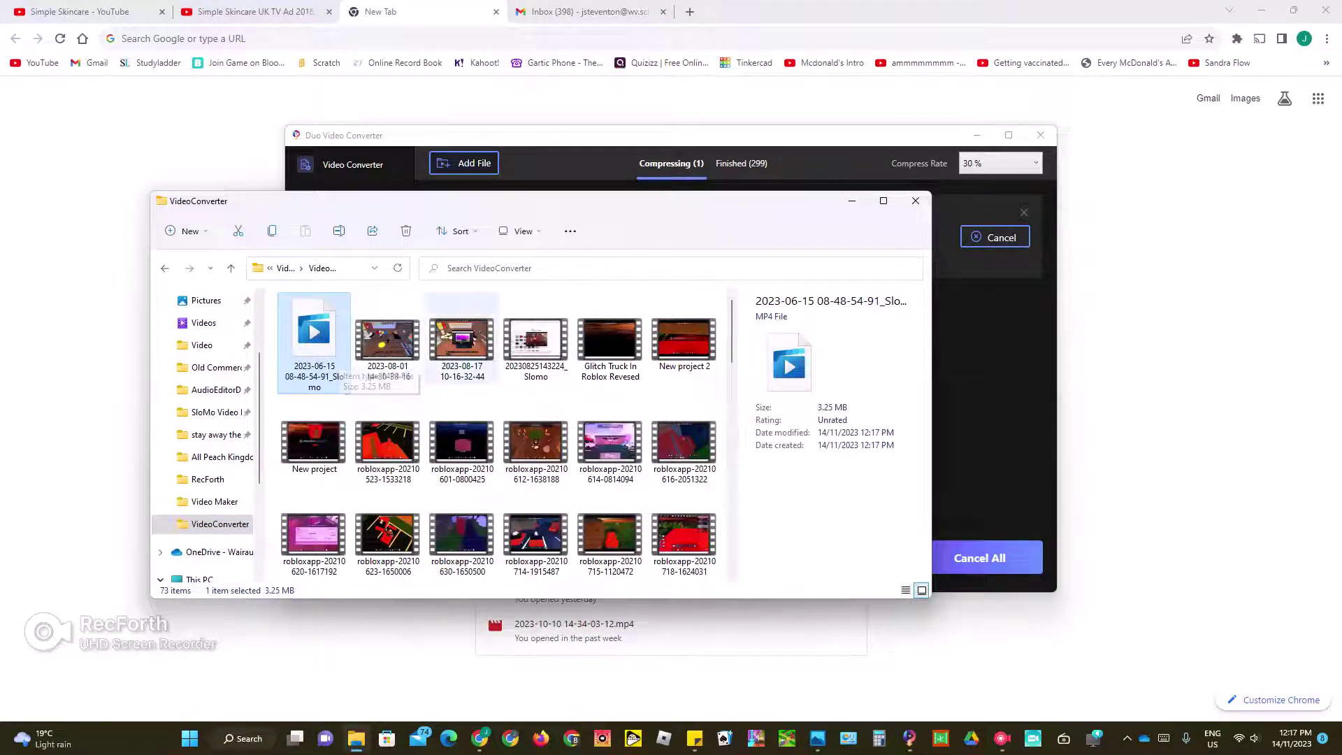
pyautogui.click(536, 340)
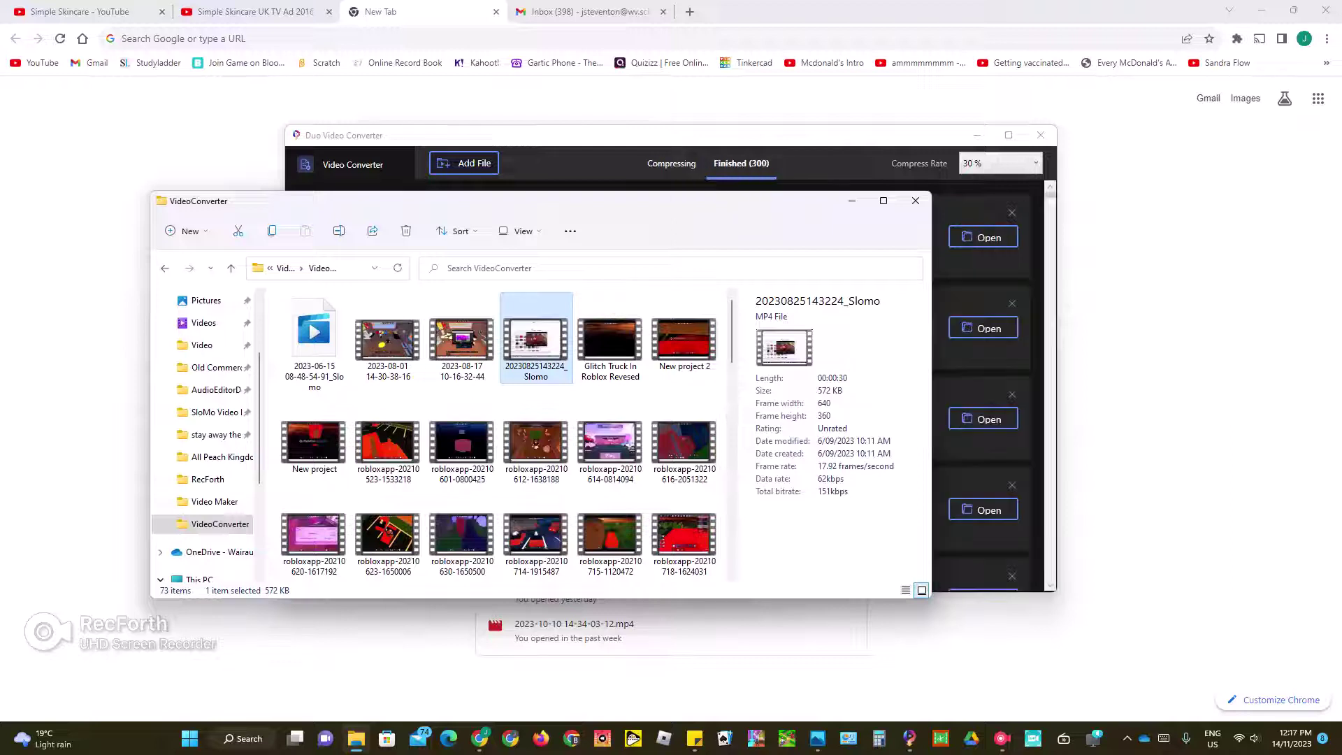
pyautogui.click(474, 345)
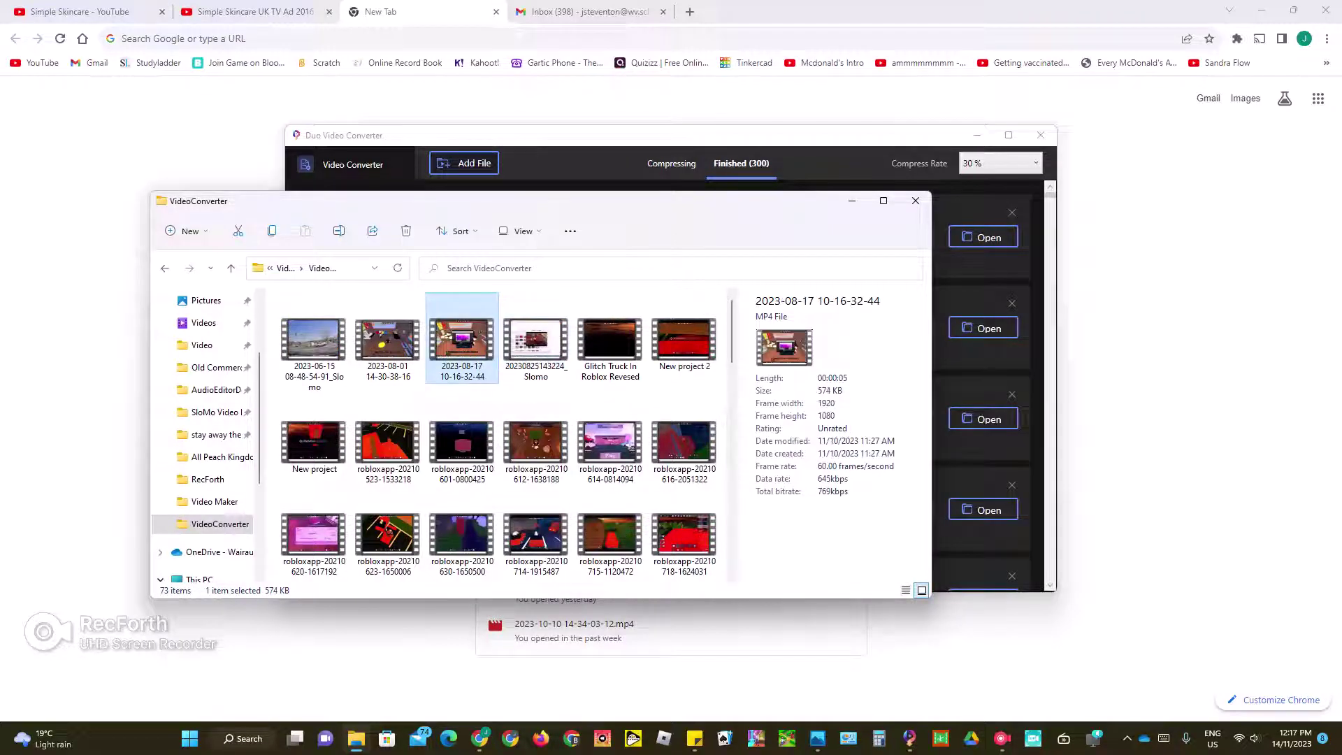
pyautogui.click(529, 344)
pyautogui.doubleClick(532, 343)
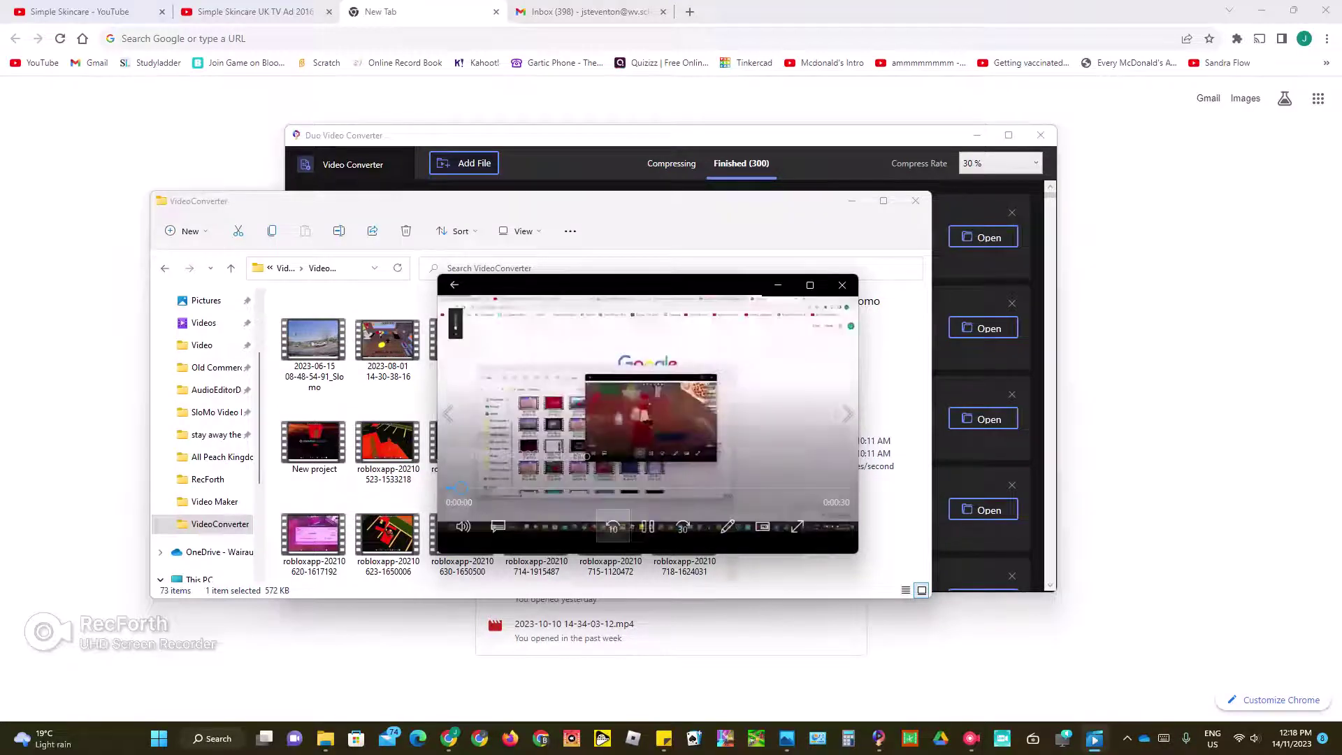
pyautogui.press('XF86AudioRaiseVolume')
pyautogui.click(612, 526)
pyautogui.press('XF86AudioRaiseVolume')
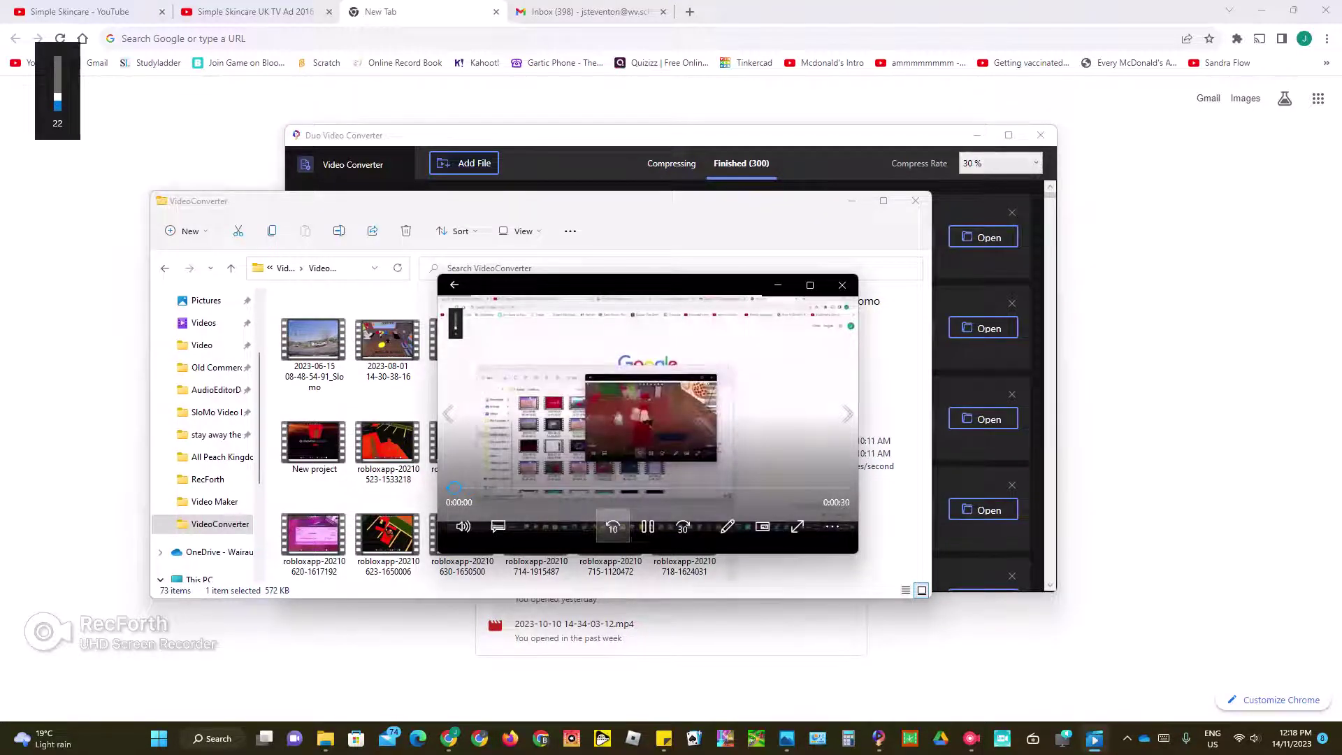
pyautogui.hotkey('alt', 'Return')
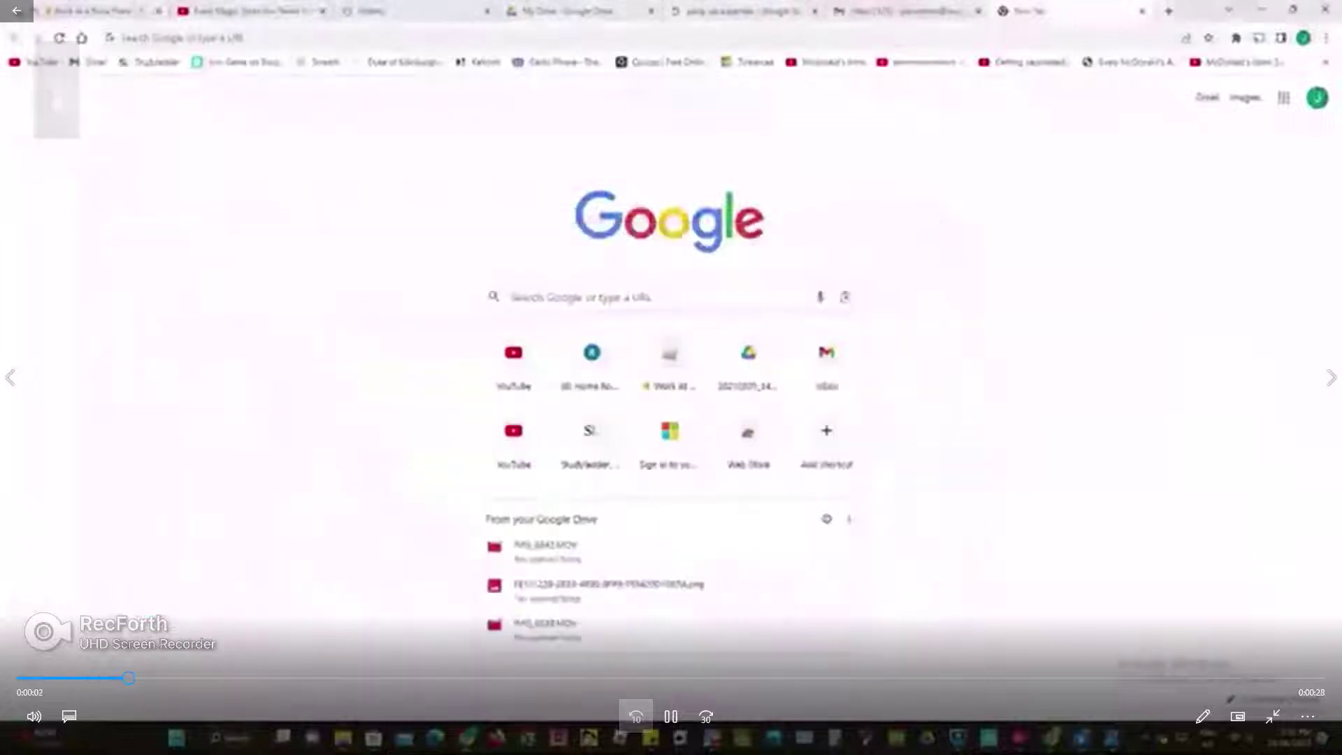
pyautogui.press('XF86AudioLowerVolume')
pyautogui.press('XF86AudioLowerVolume')
pyautogui.press('Escape')
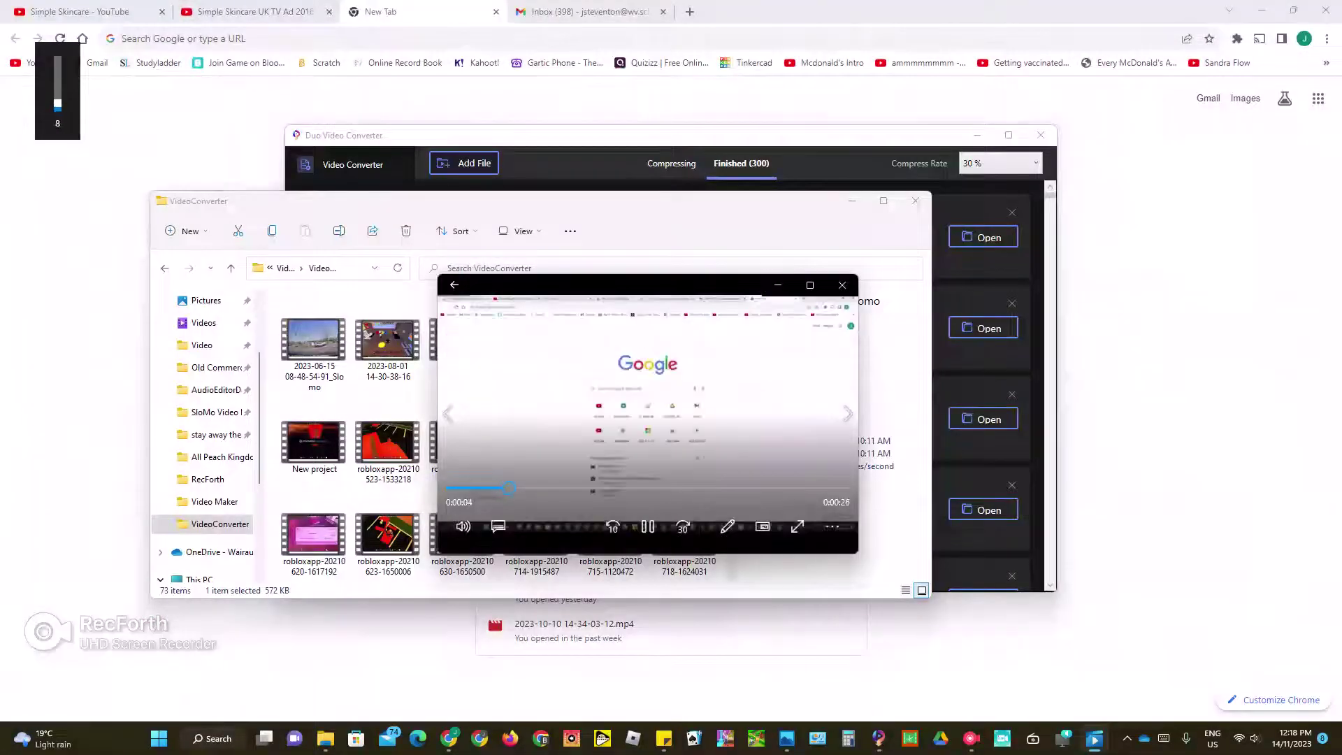
pyautogui.click(842, 285)
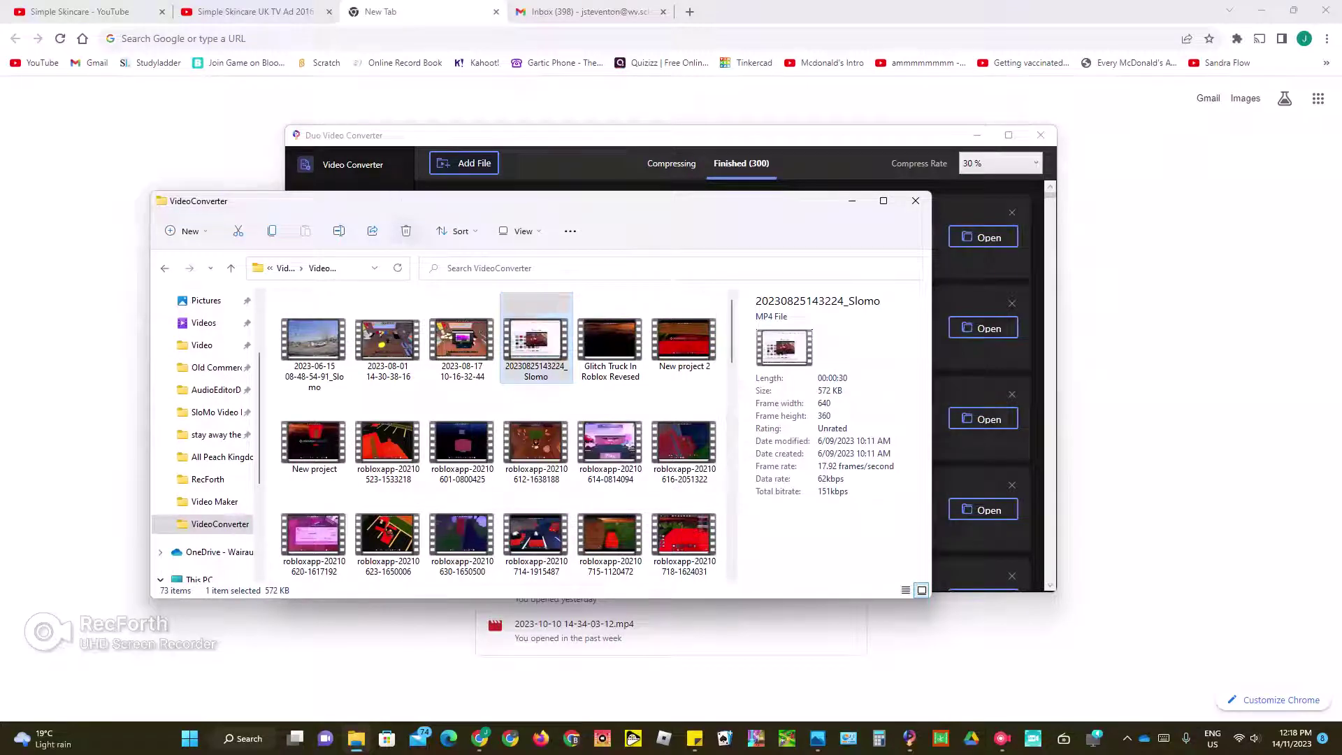
pyautogui.press('Delete')
pyautogui.press('Left')
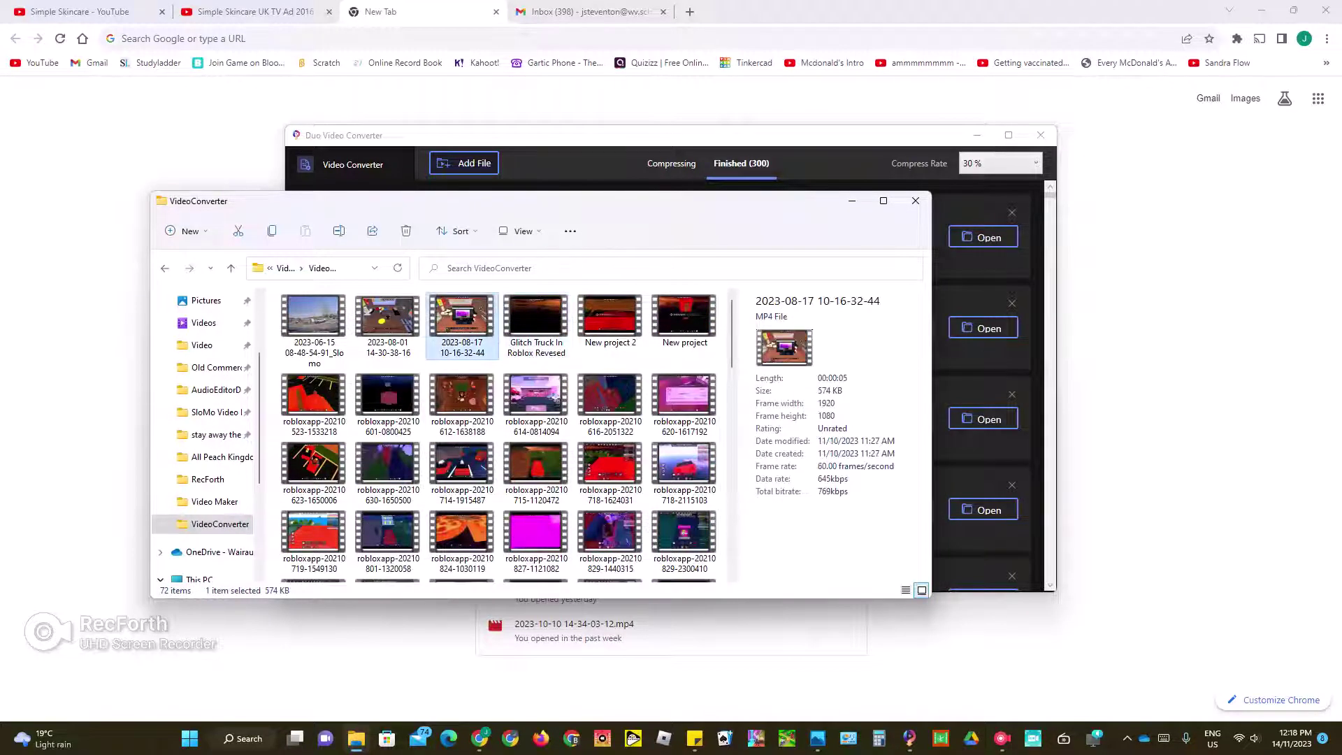
pyautogui.press('Left')
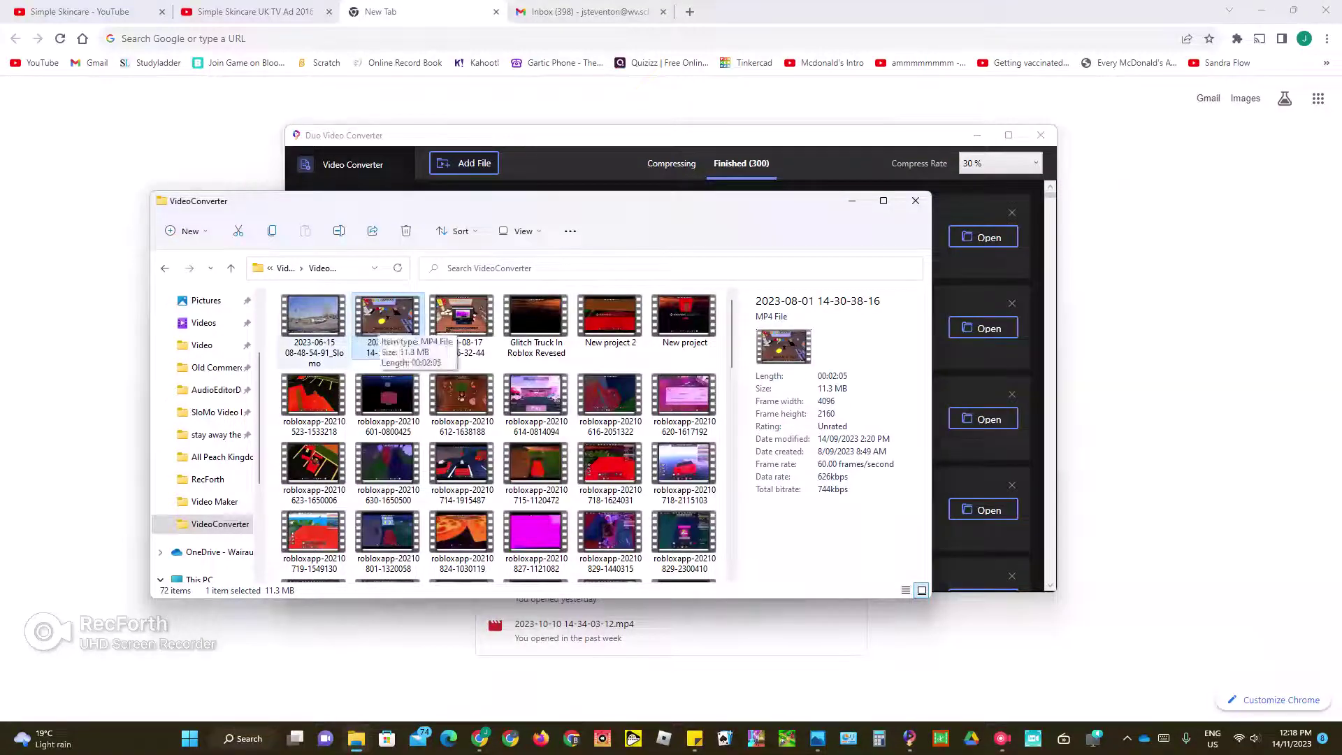
pyautogui.press('Left')
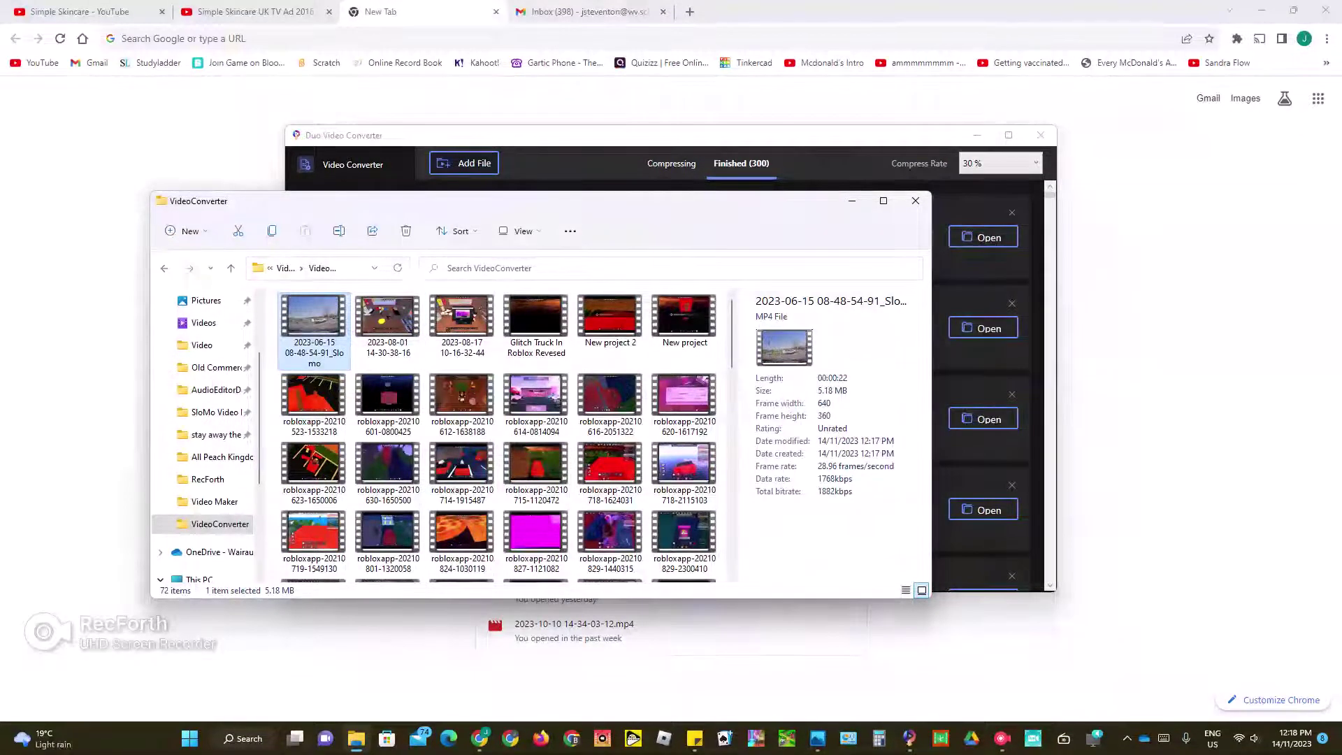
pyautogui.press('Return')
pyautogui.press('XF86AudioLowerVolume')
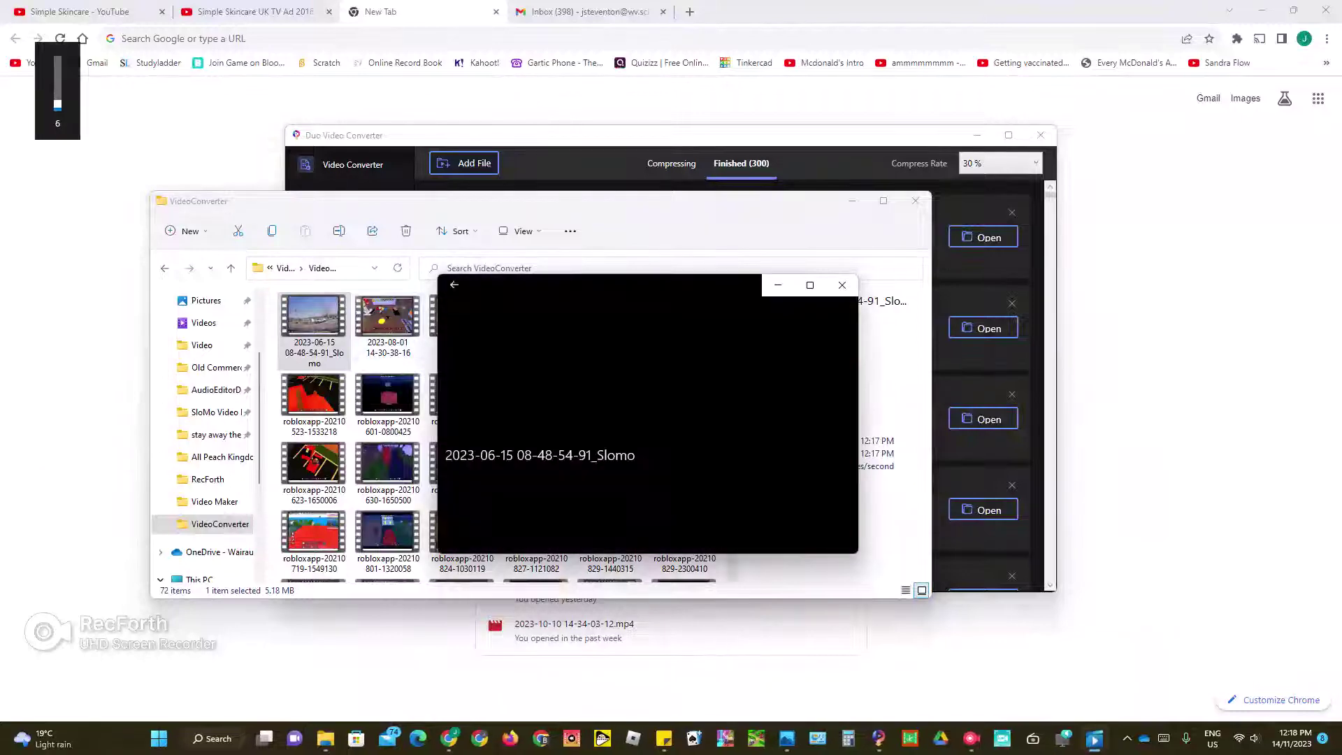
pyautogui.press('XF86AudioRaiseVolume')
pyautogui.press('XF86AudioRaiseVolume')
pyautogui.press('XF86AudioRaiseVolume')
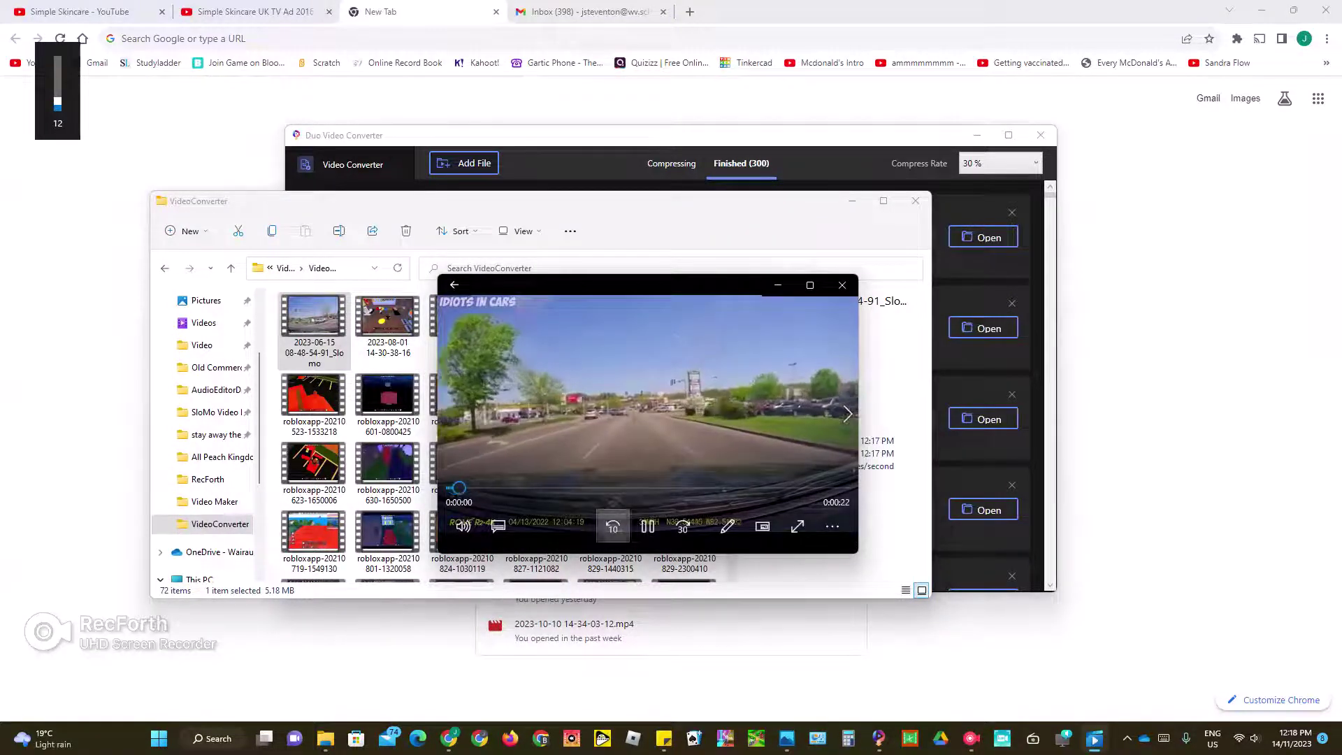
pyautogui.hotkey('alt', 'F4')
pyautogui.click(464, 163)
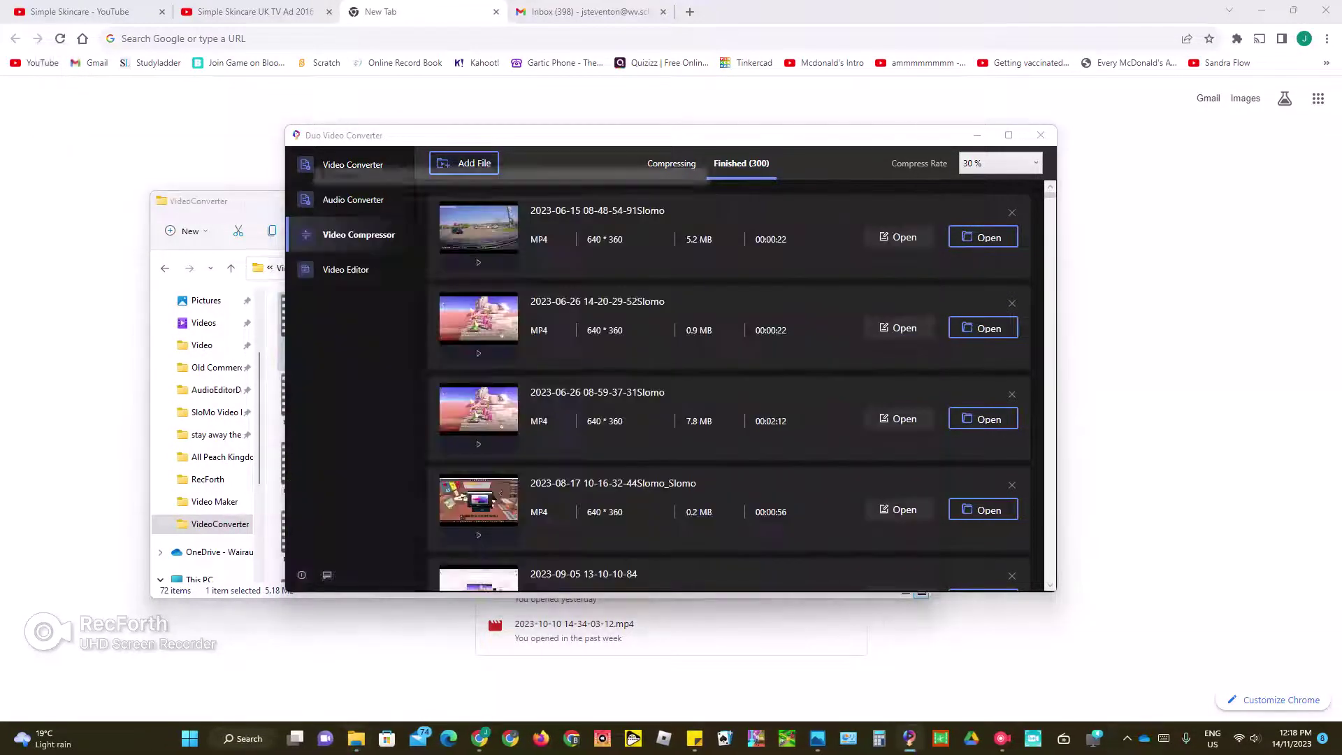
pyautogui.scroll(1, 358, 474)
pyautogui.click(364, 417)
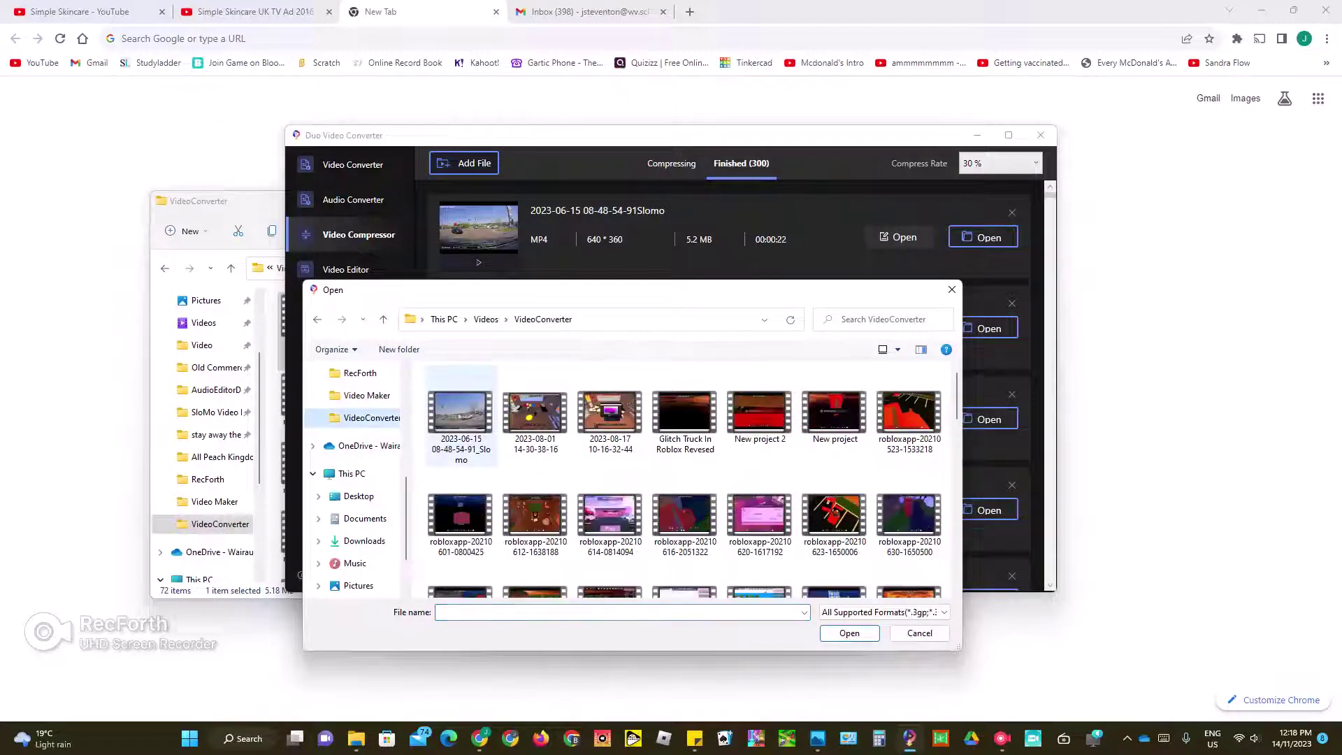
pyautogui.click(459, 417)
pyautogui.click(849, 633)
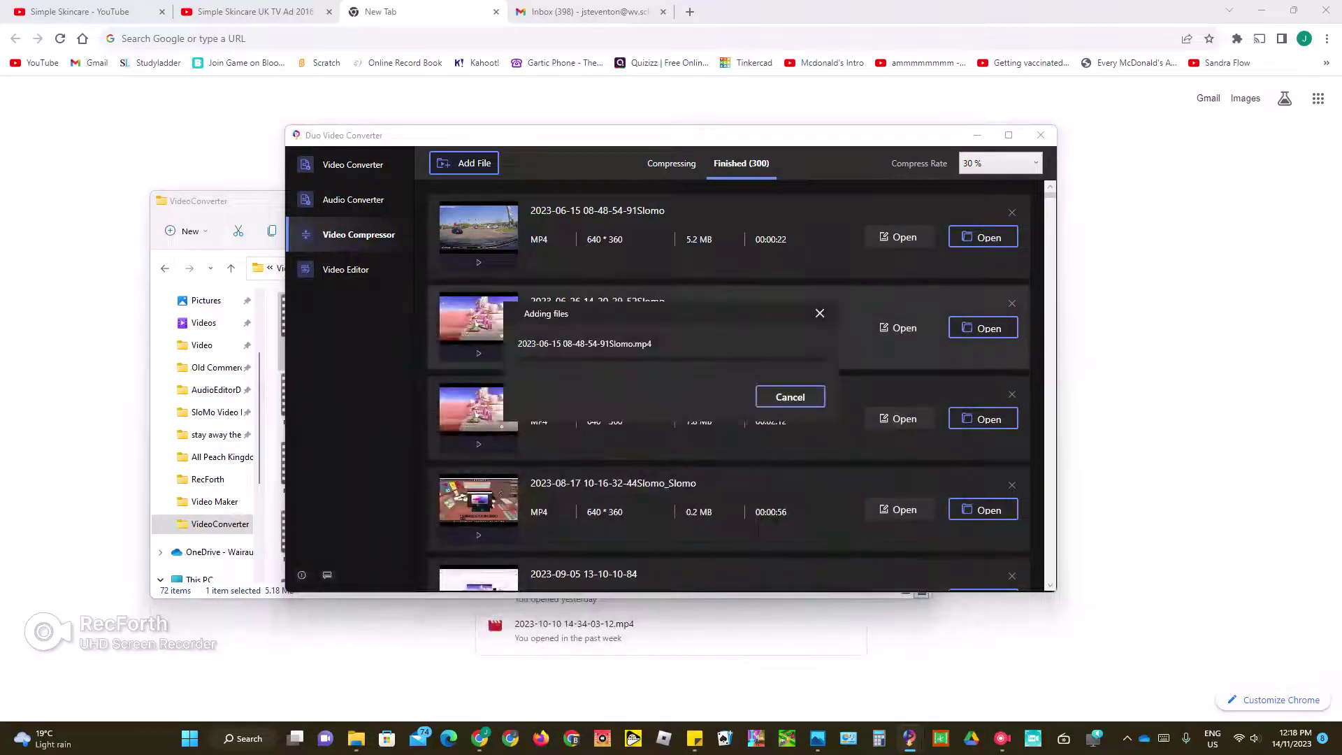
# - Set the video's output resolution to 640*360 and its file size to about 1.9 MB, and start compressing it
pyautogui.click(913, 250)
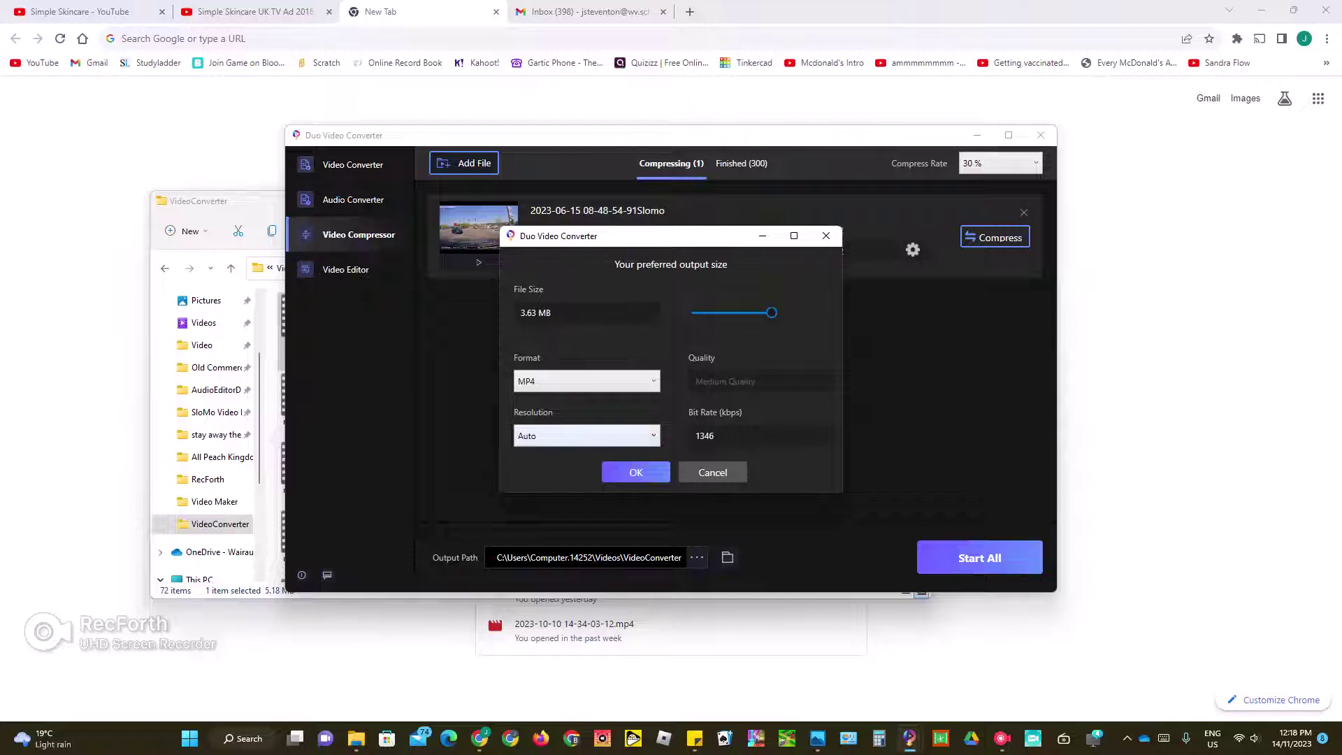
pyautogui.click(586, 436)
pyautogui.click(580, 510)
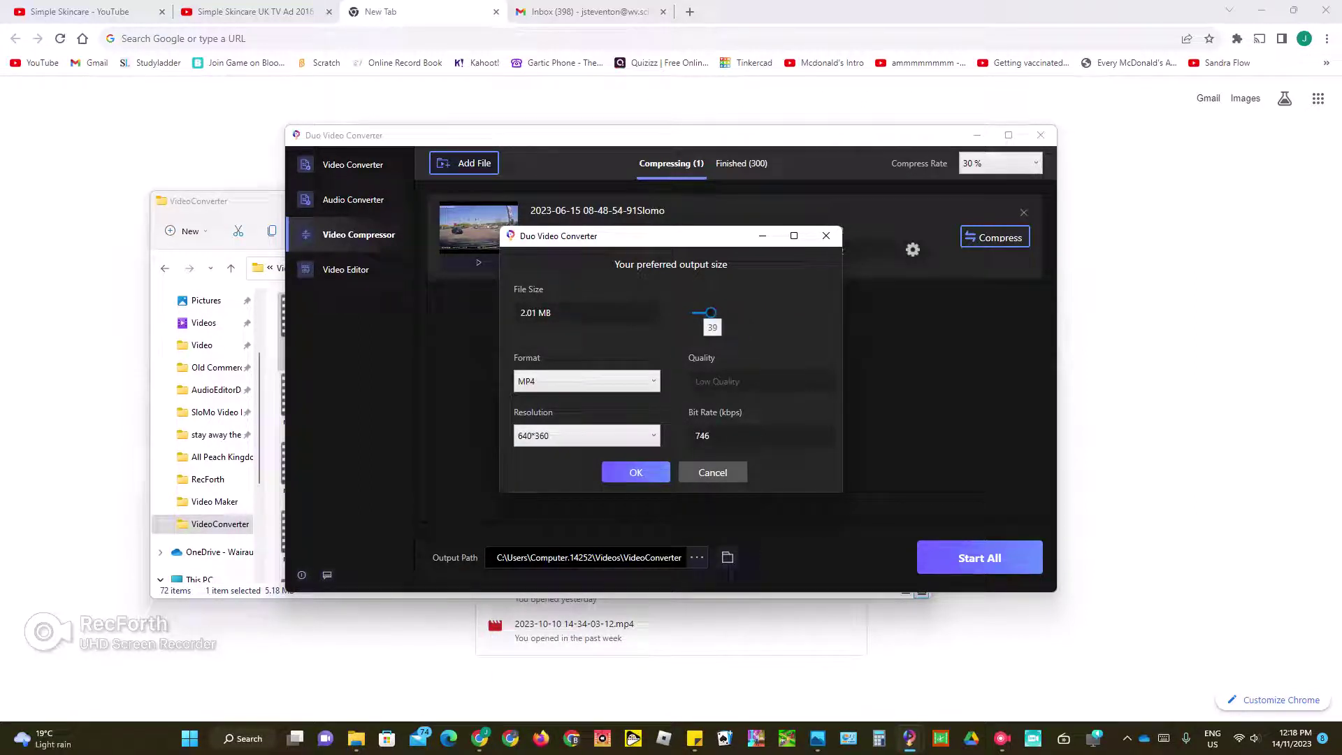
pyautogui.click(636, 472)
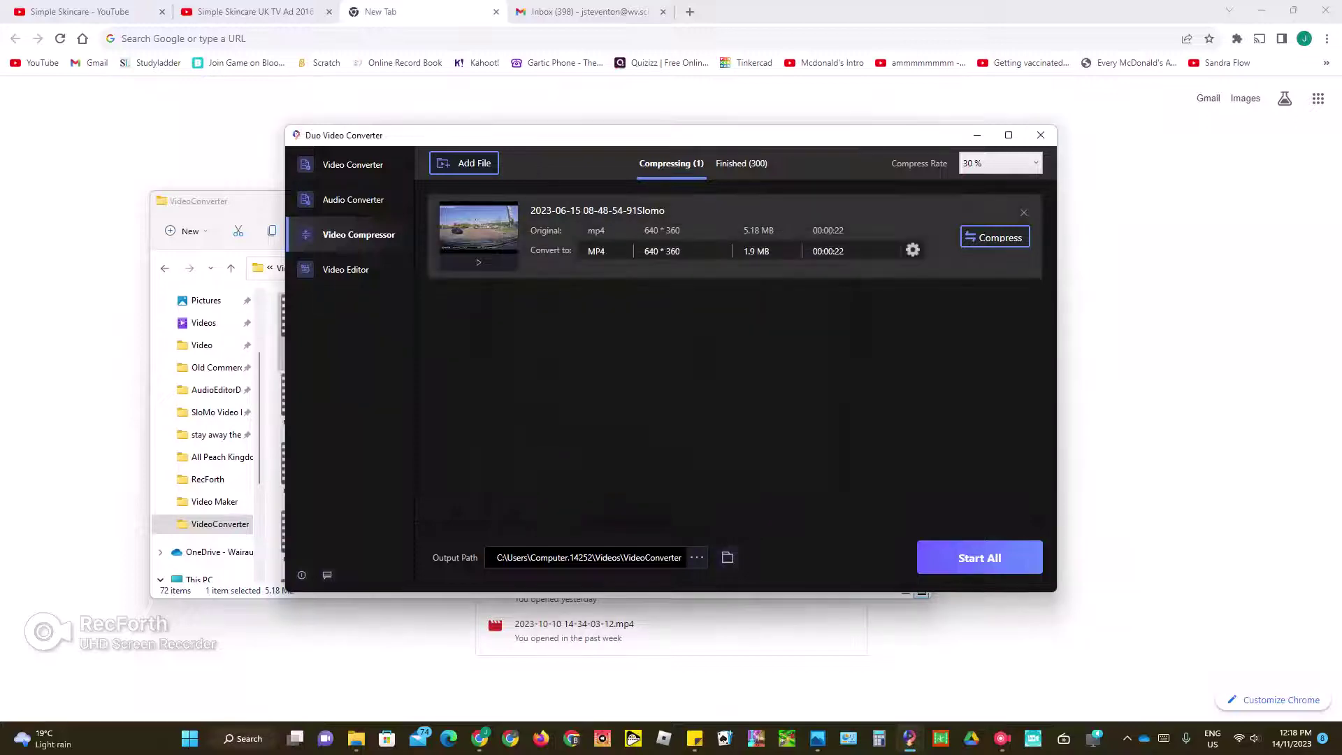
pyautogui.click(1007, 238)
pyautogui.hotkey('alt', 'Tab')
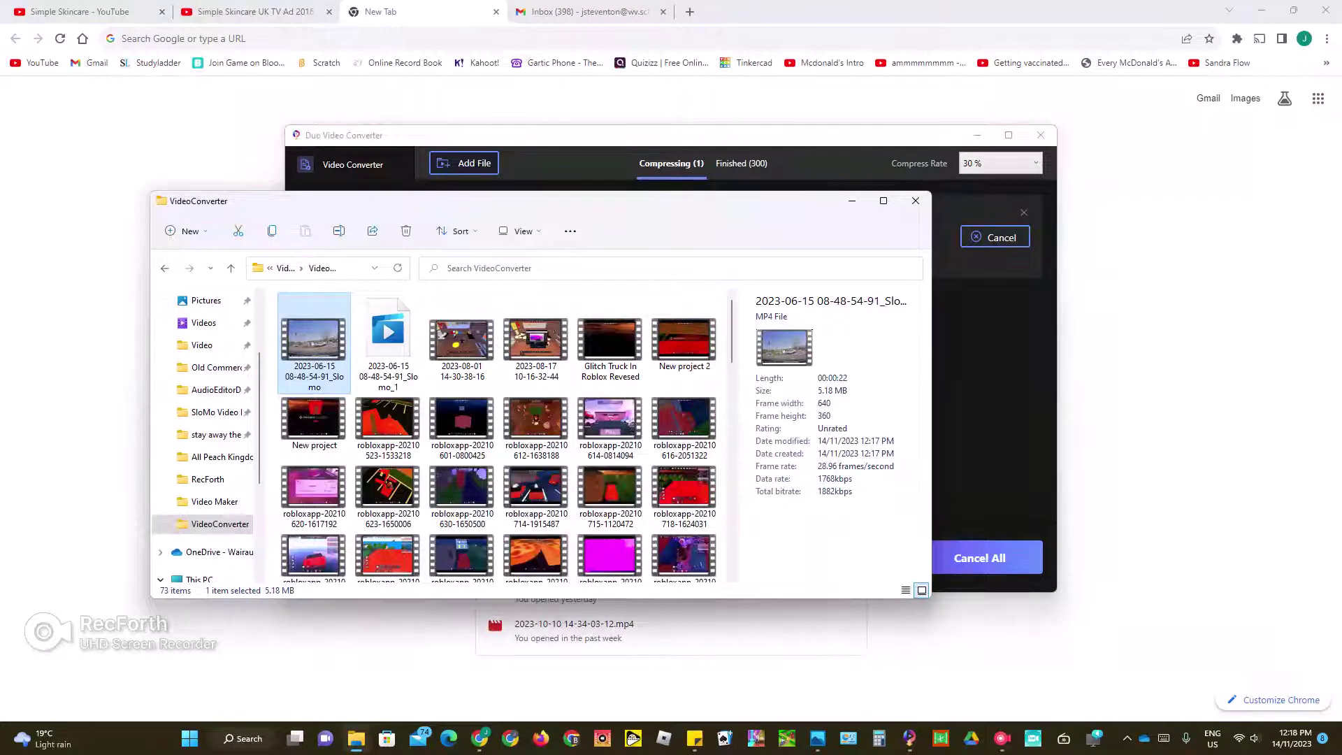
pyautogui.hotkey('alt', 'Tab')
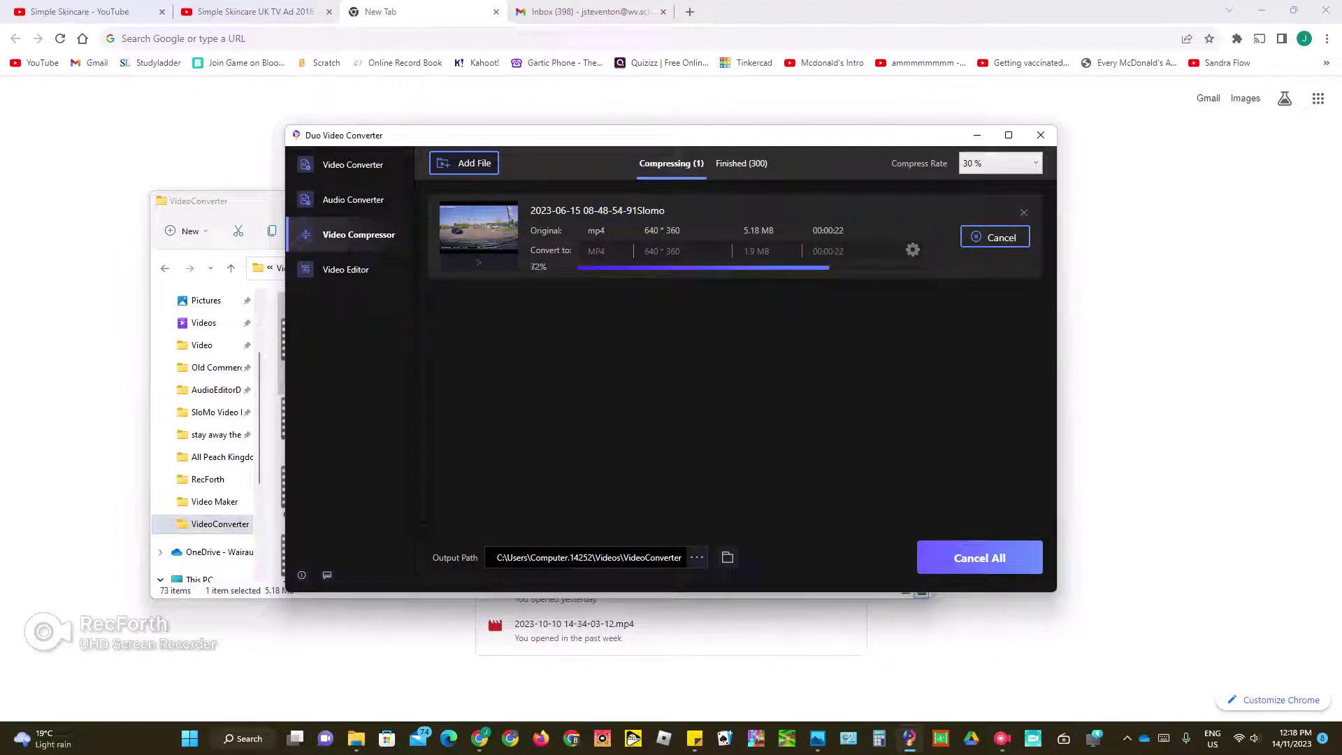
pyautogui.hotkey('alt', 'Tab')
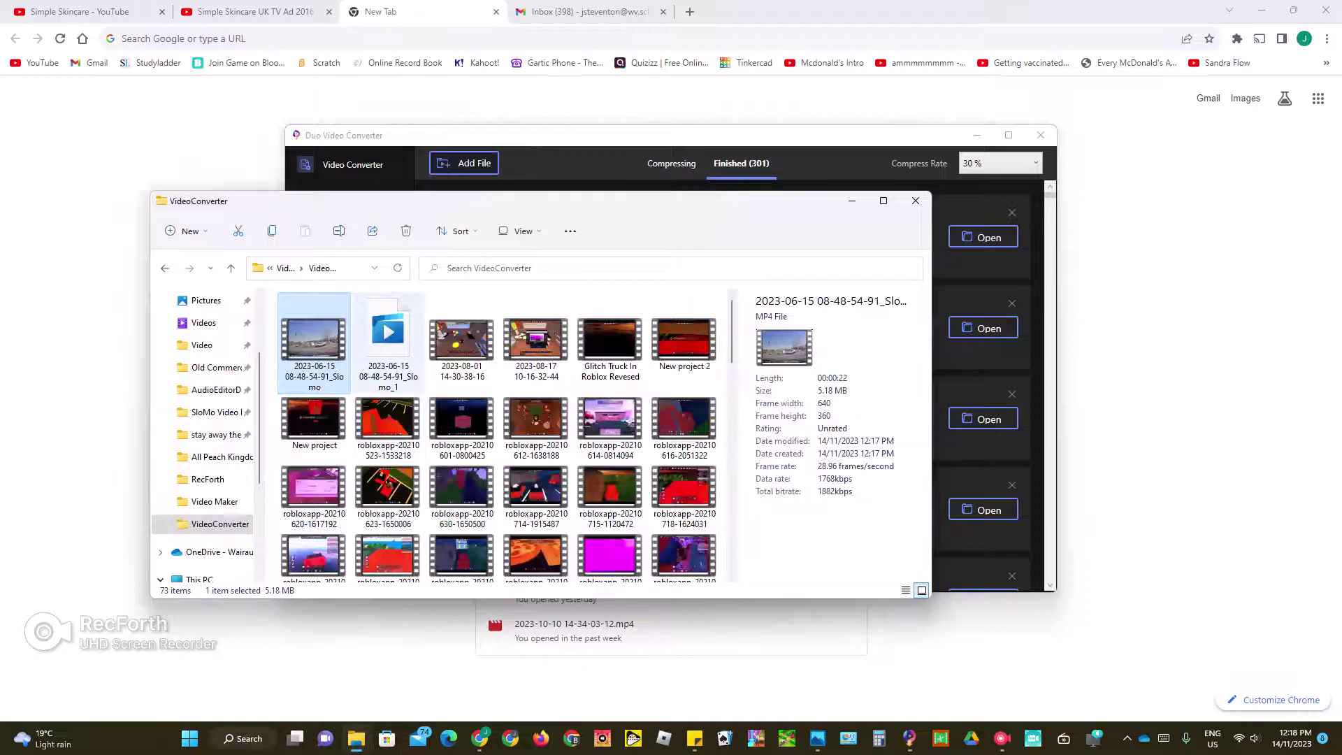
pyautogui.click(388, 342)
pyautogui.press('Return')
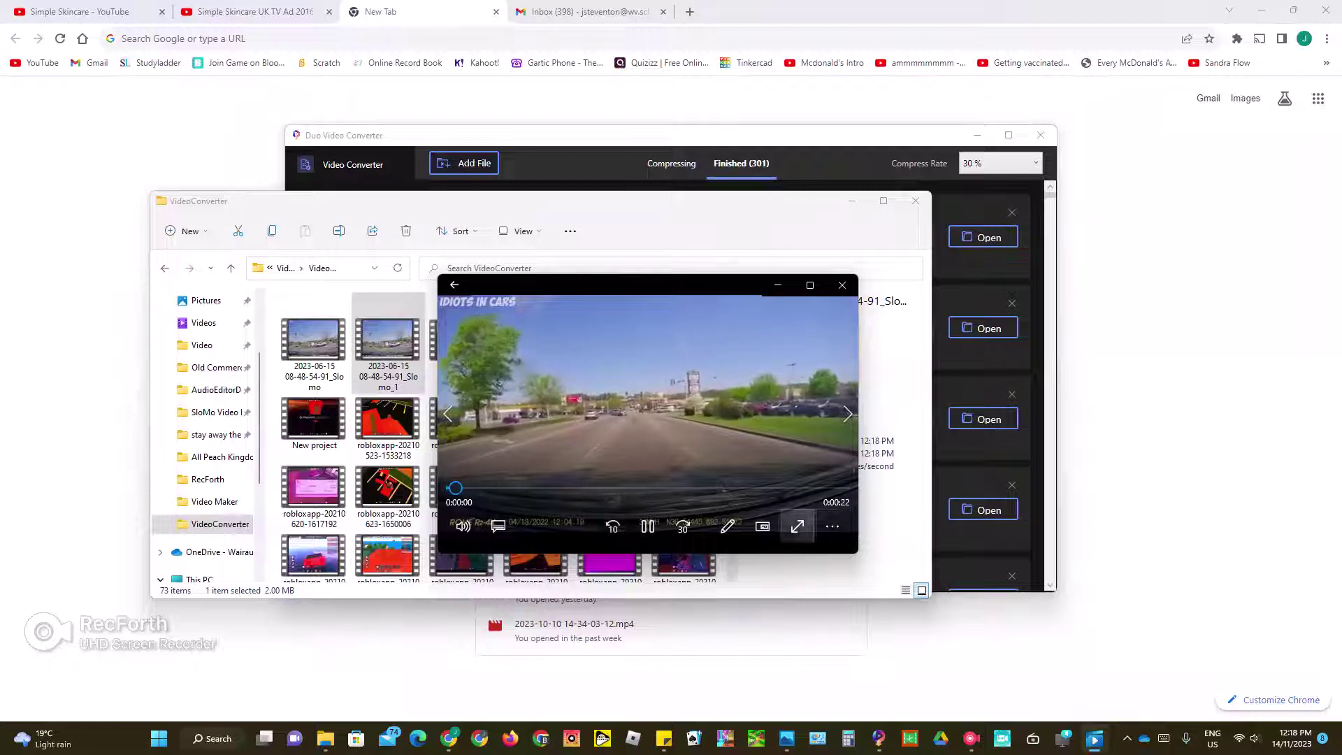
pyautogui.click(832, 526)
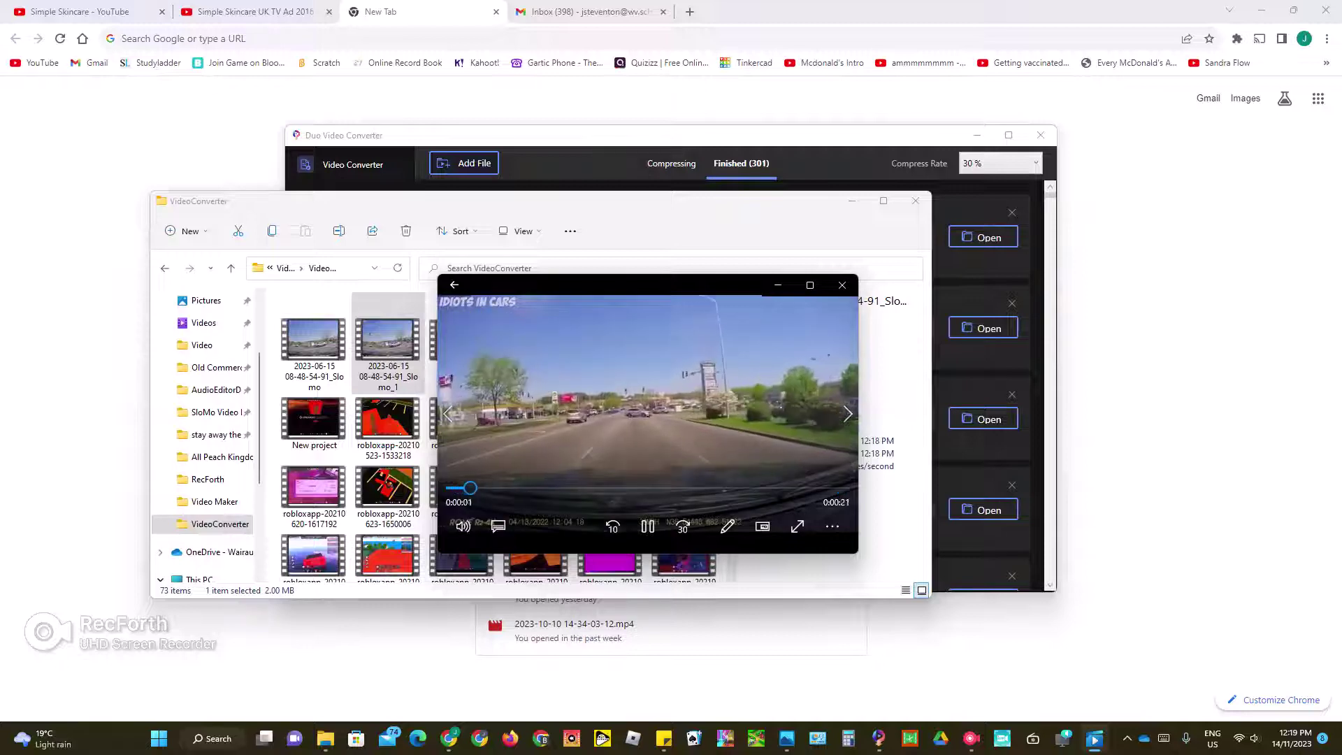
pyautogui.click(842, 285)
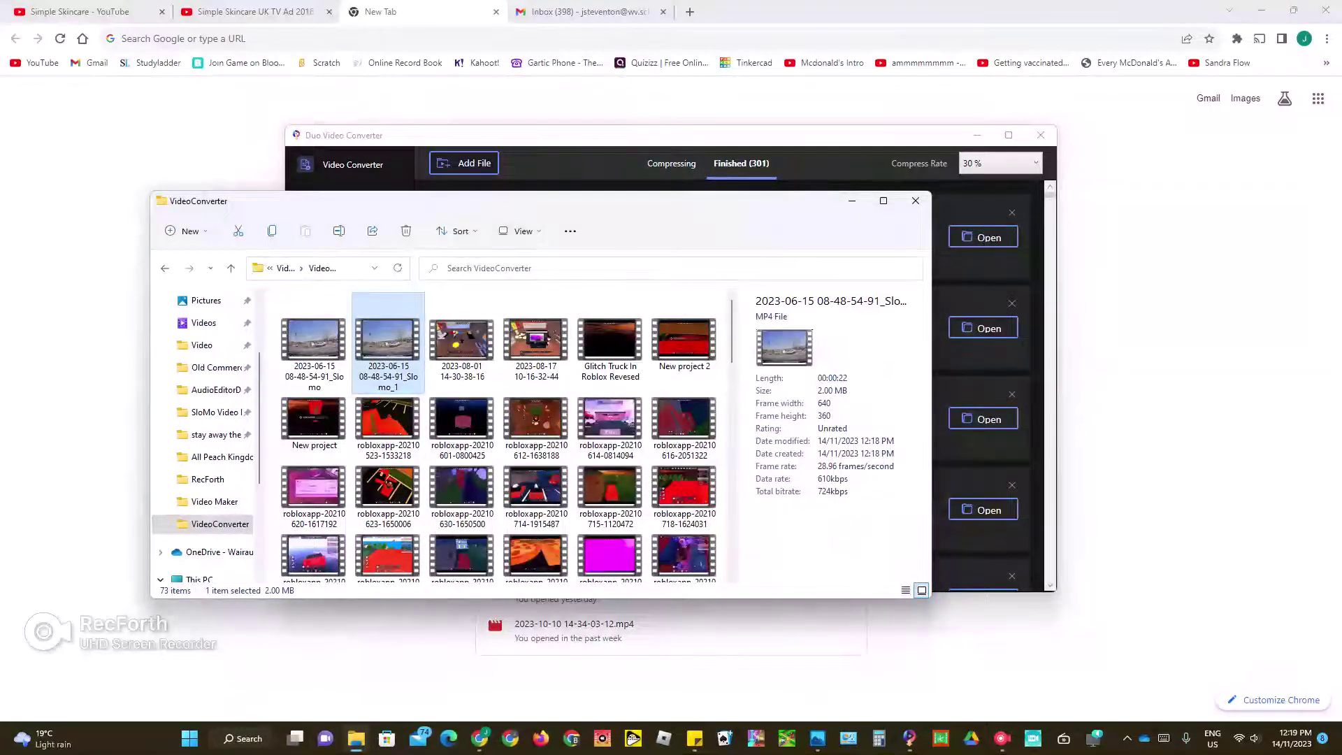
pyautogui.click(464, 164)
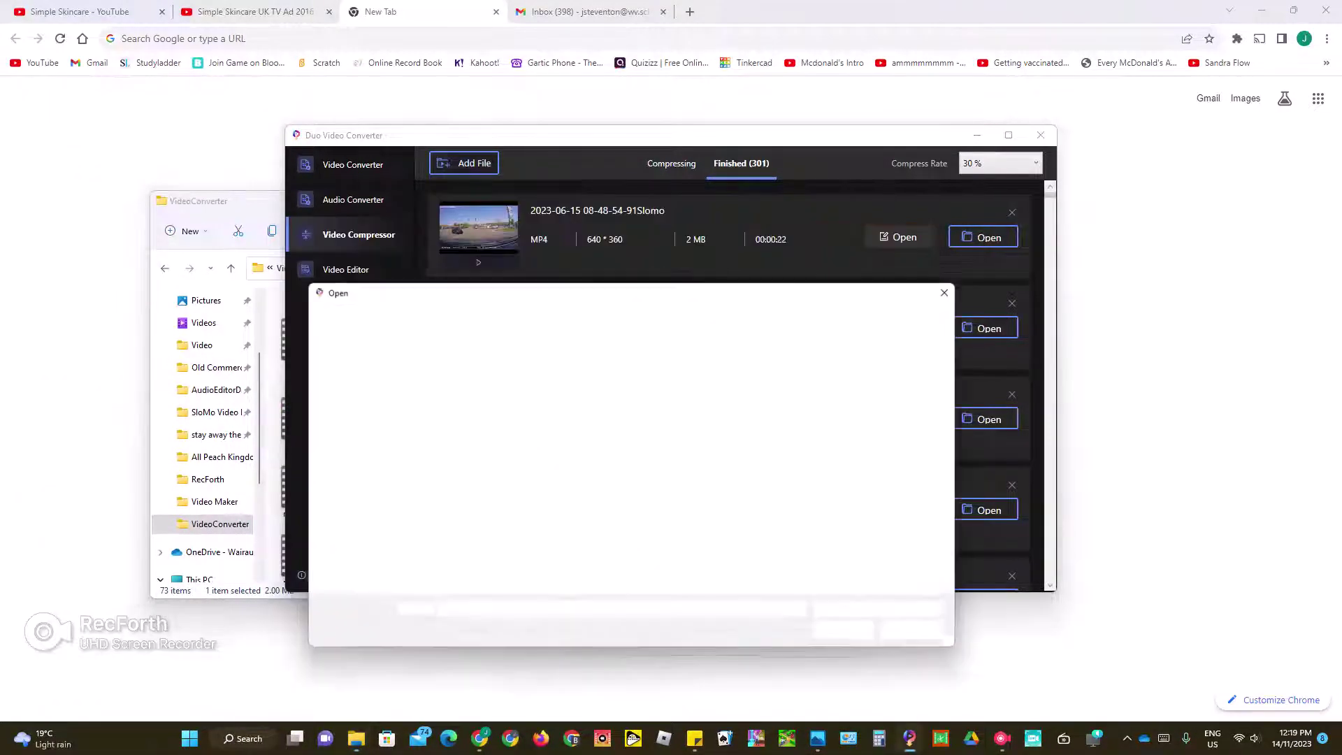
pyautogui.click(535, 420)
pyautogui.press('Return')
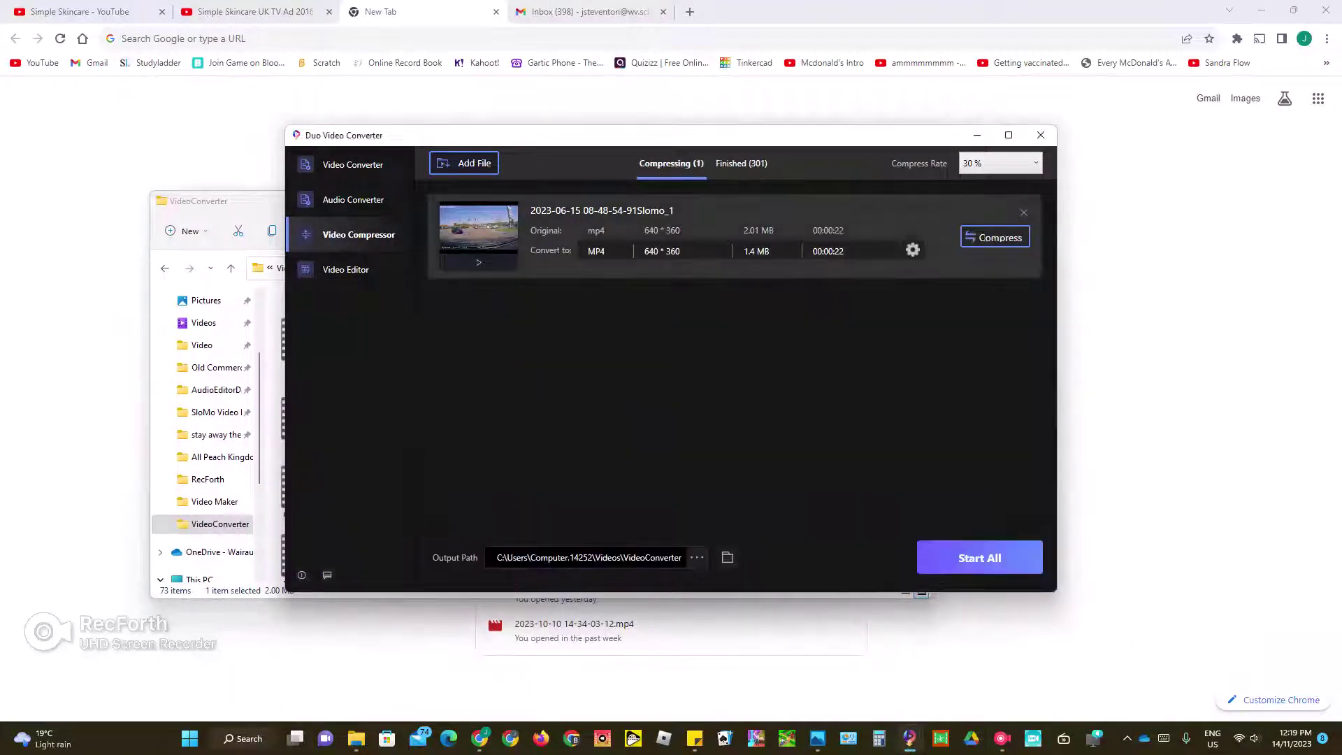
pyautogui.click(913, 250)
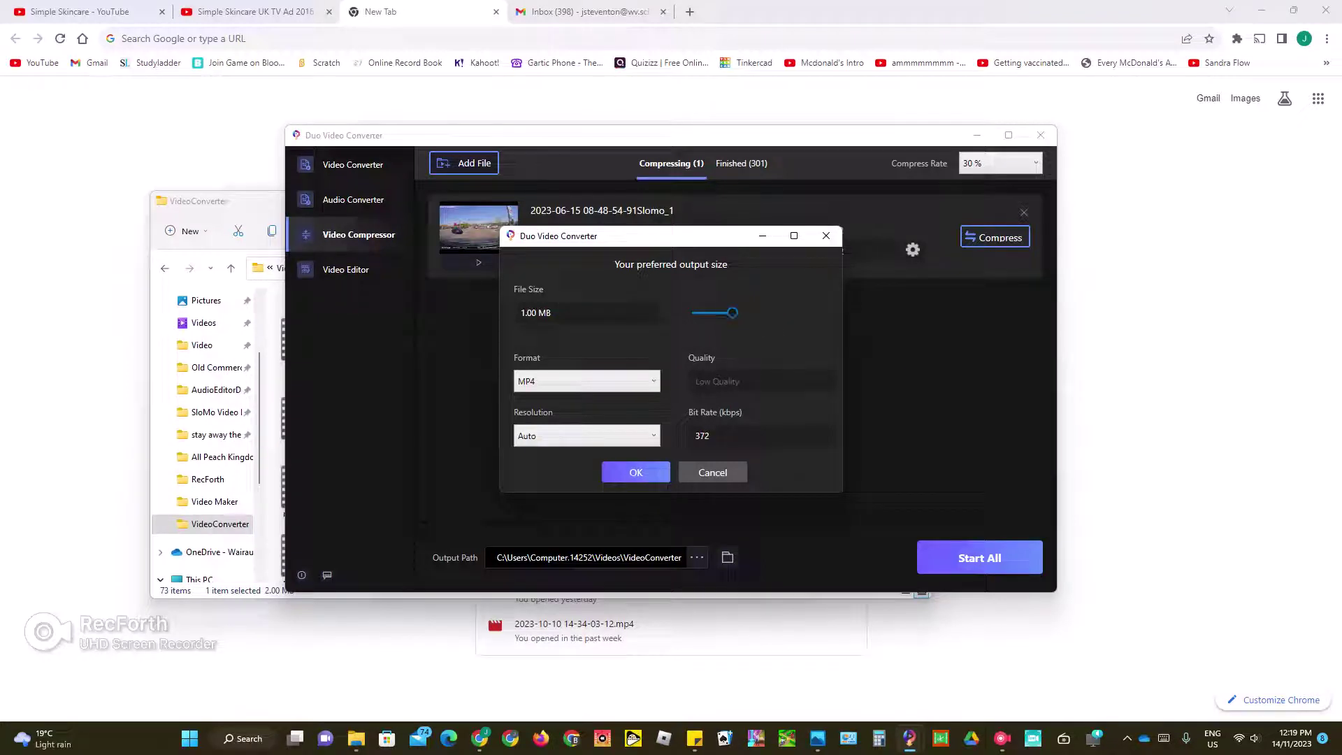
pyautogui.click(635, 473)
pyautogui.click(994, 237)
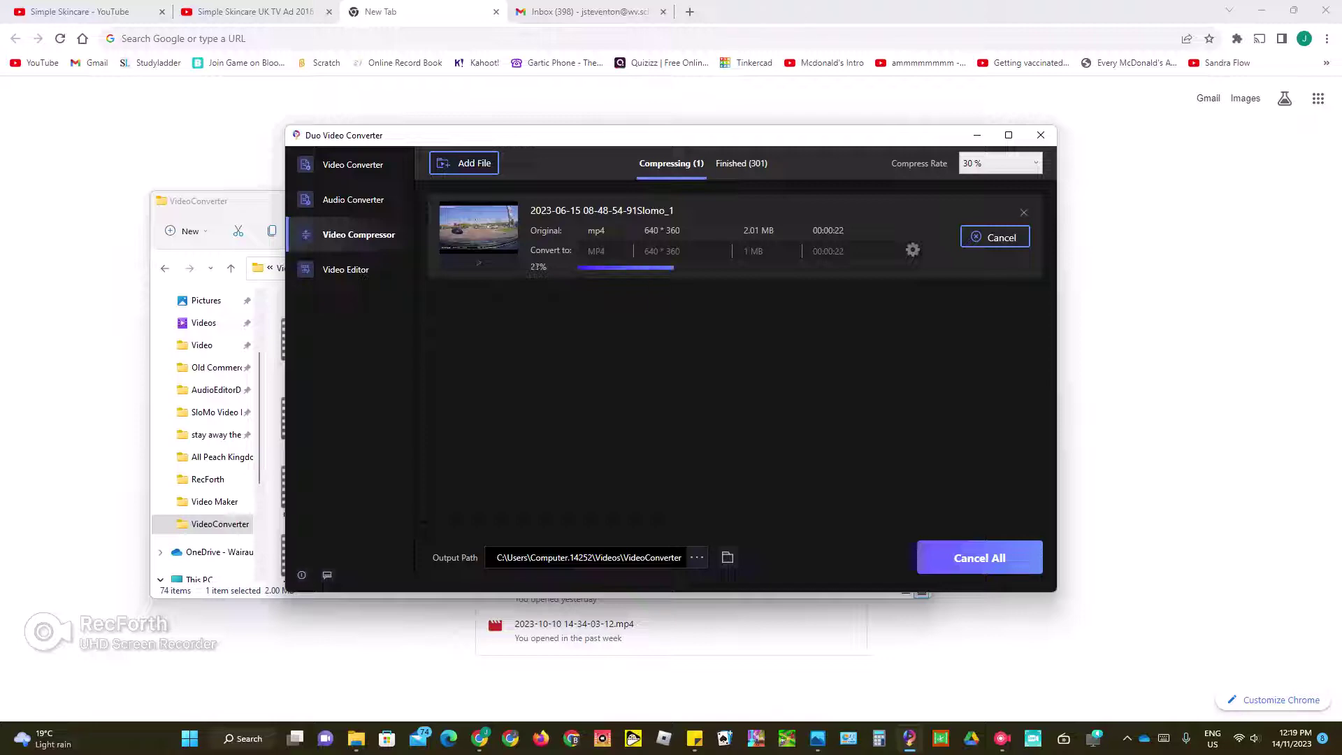
pyautogui.click(357, 738)
pyautogui.click(462, 342)
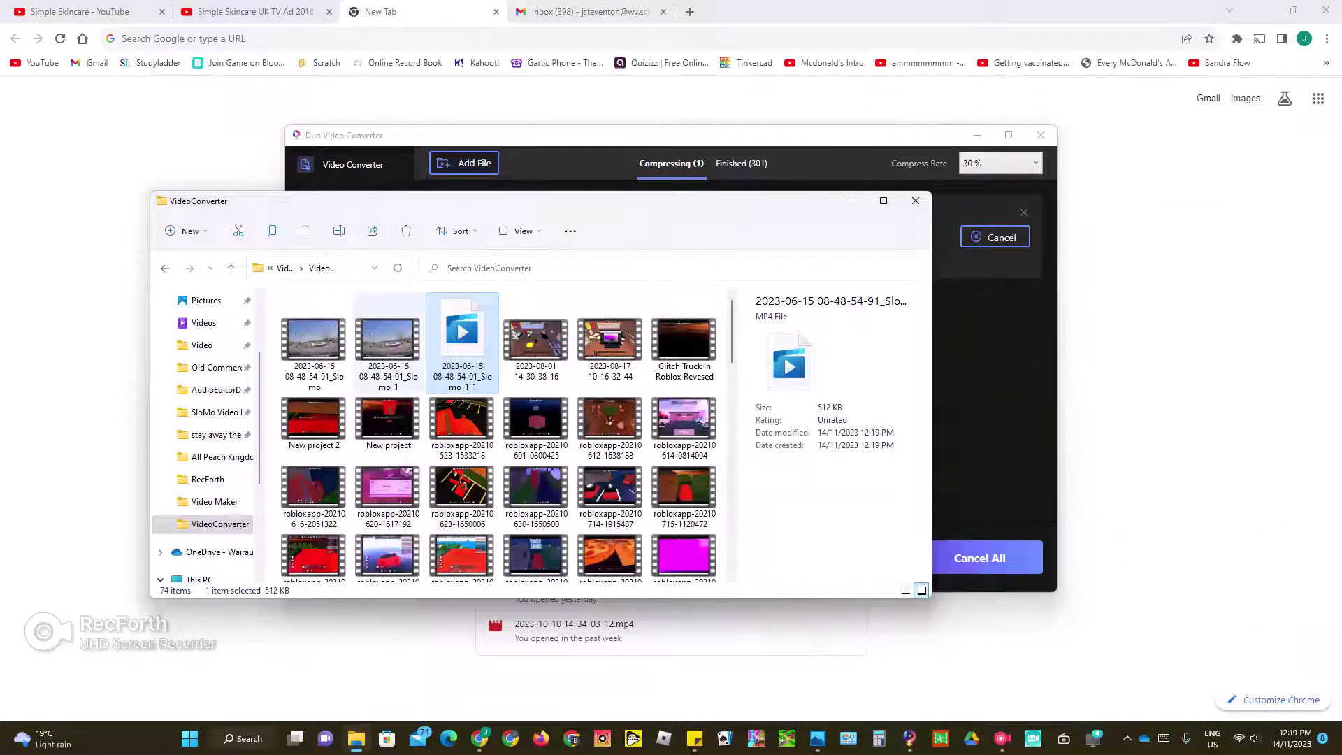
pyautogui.click(388, 342)
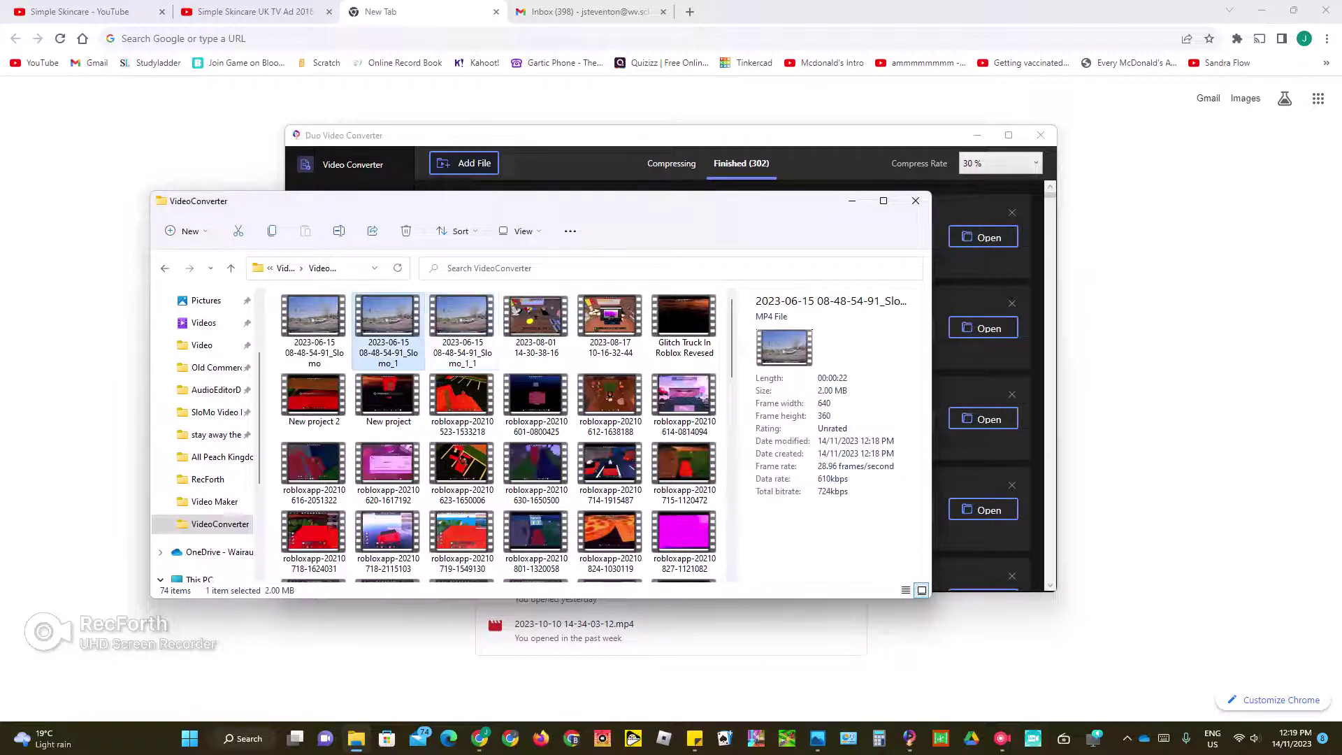
pyautogui.doubleClick(462, 342)
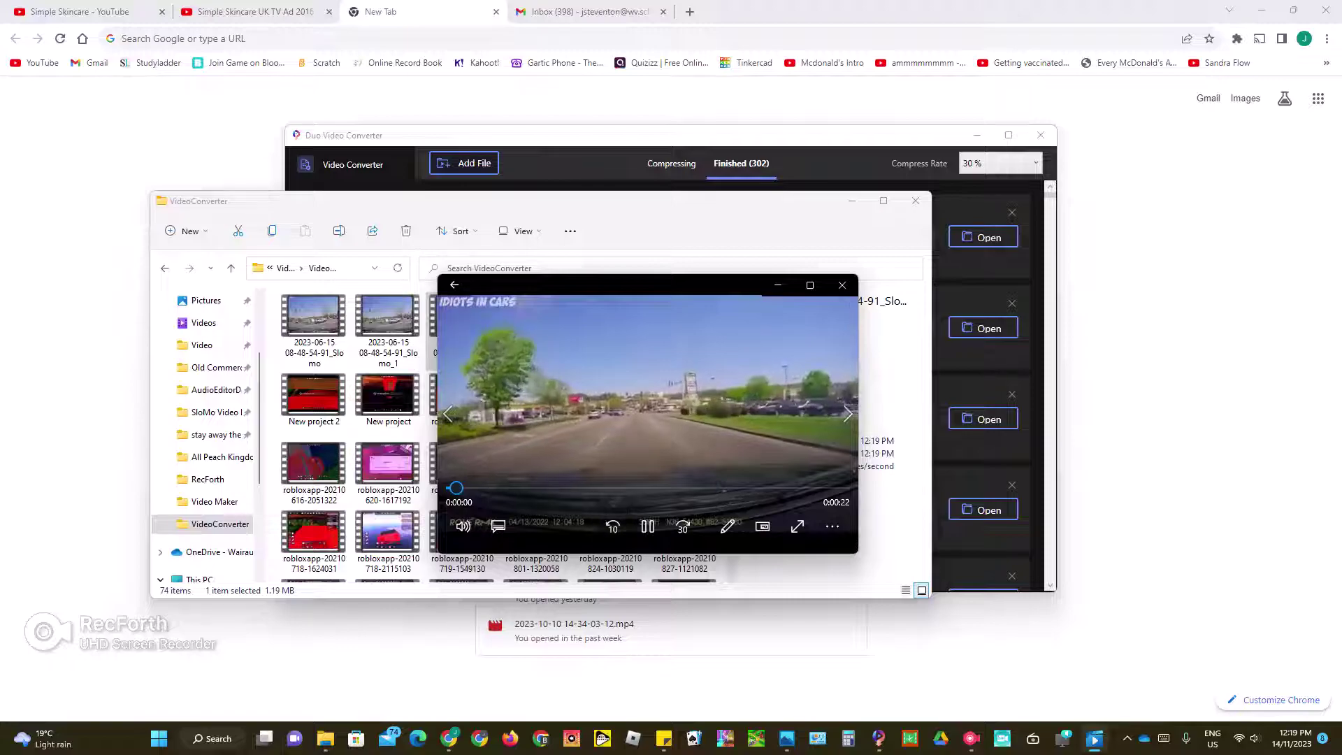
pyautogui.click(798, 526)
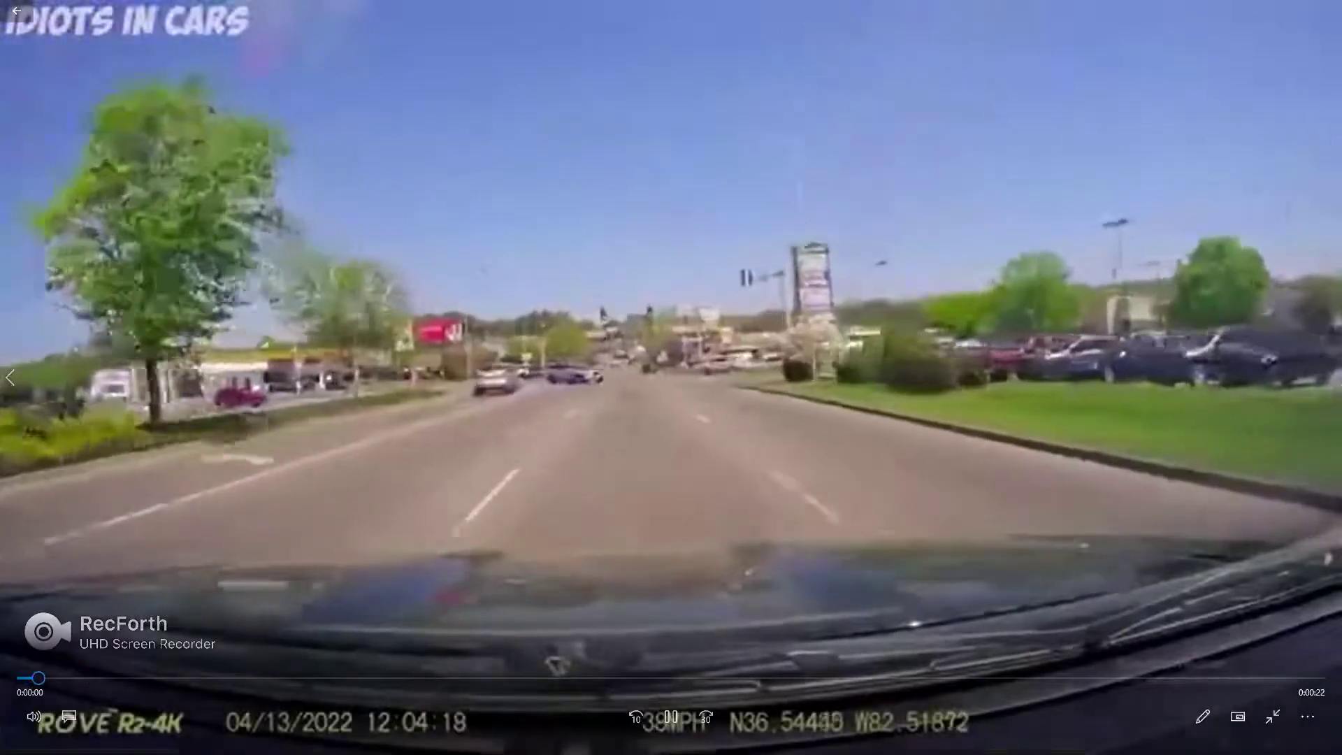
pyautogui.click(1273, 716)
pyautogui.click(842, 285)
pyautogui.click(464, 162)
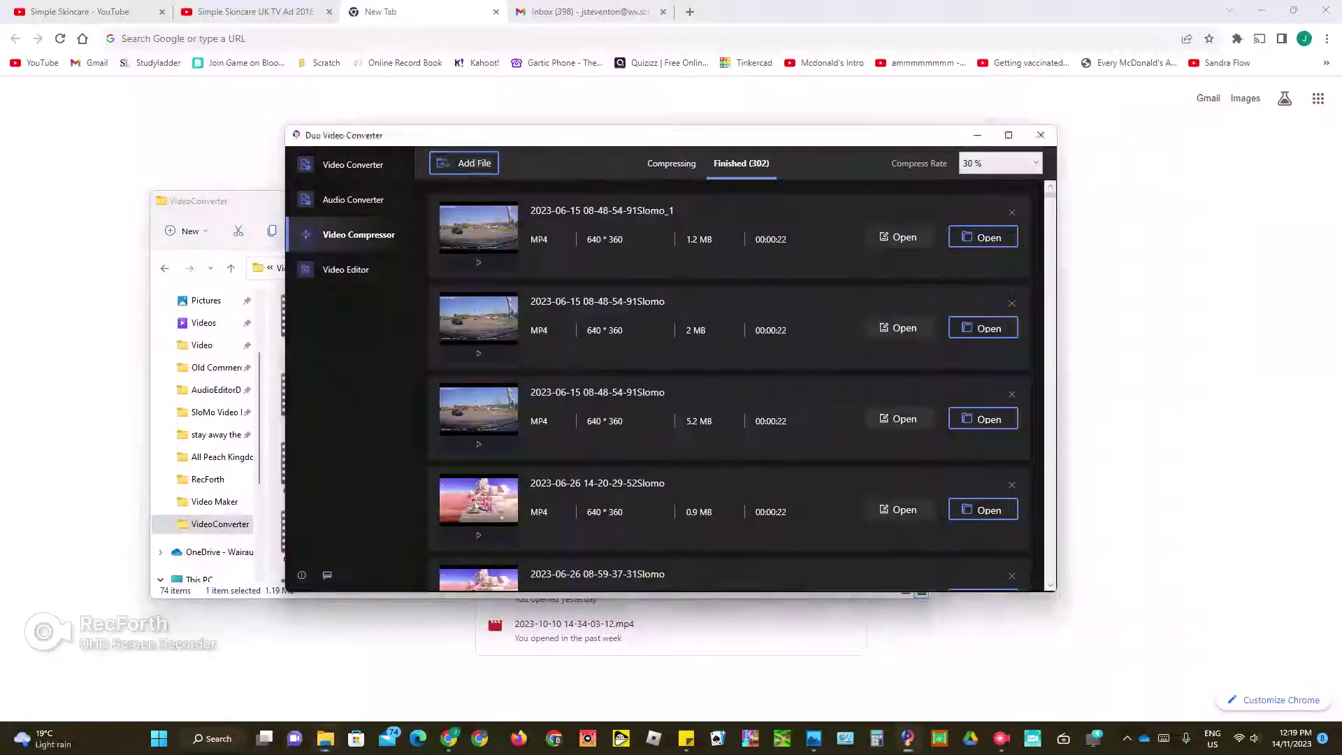
pyautogui.click(610, 419)
pyautogui.click(849, 633)
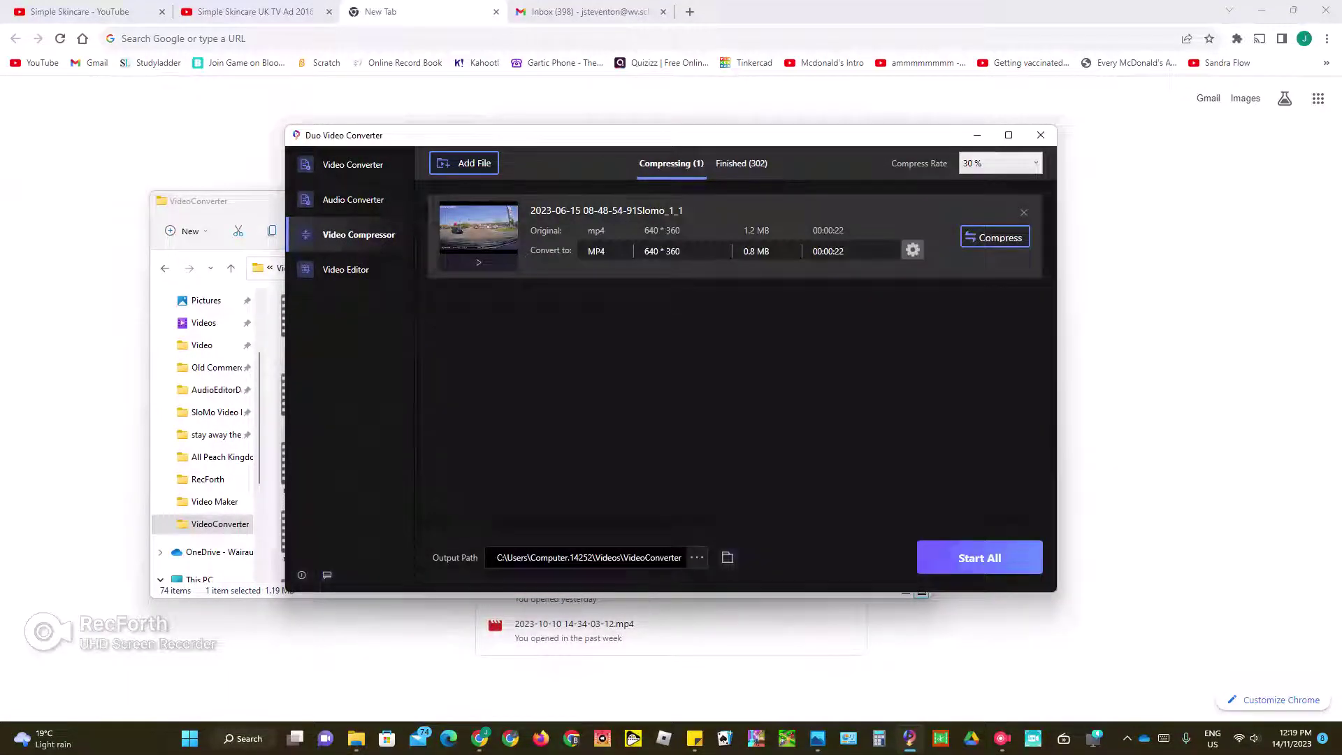
pyautogui.click(912, 249)
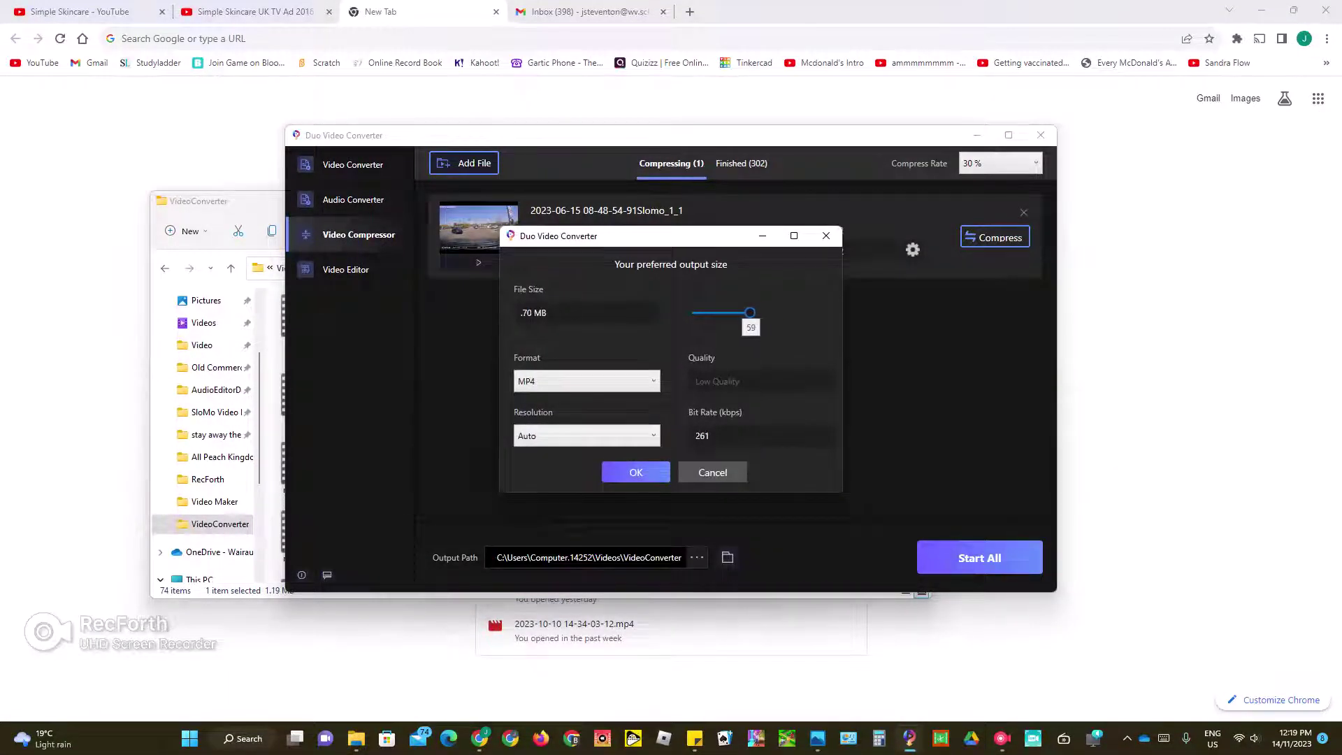
pyautogui.click(636, 473)
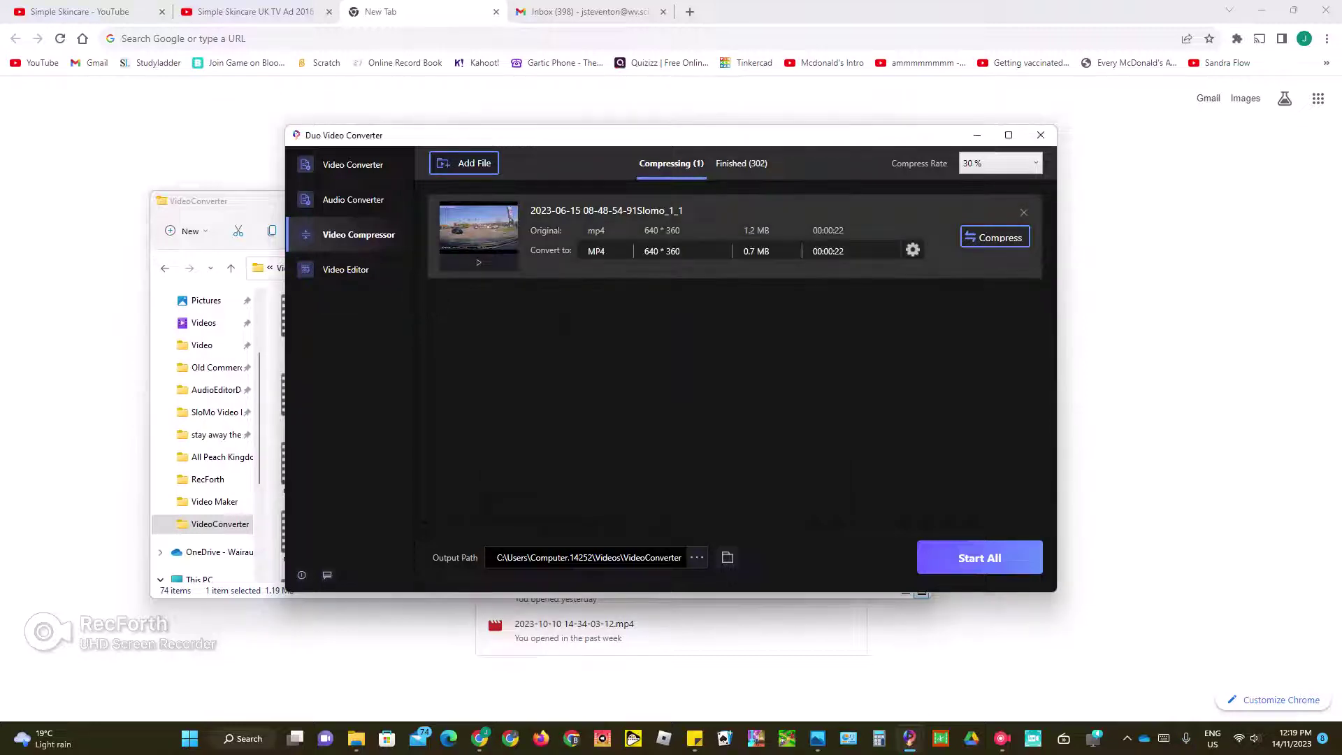
pyautogui.click(979, 558)
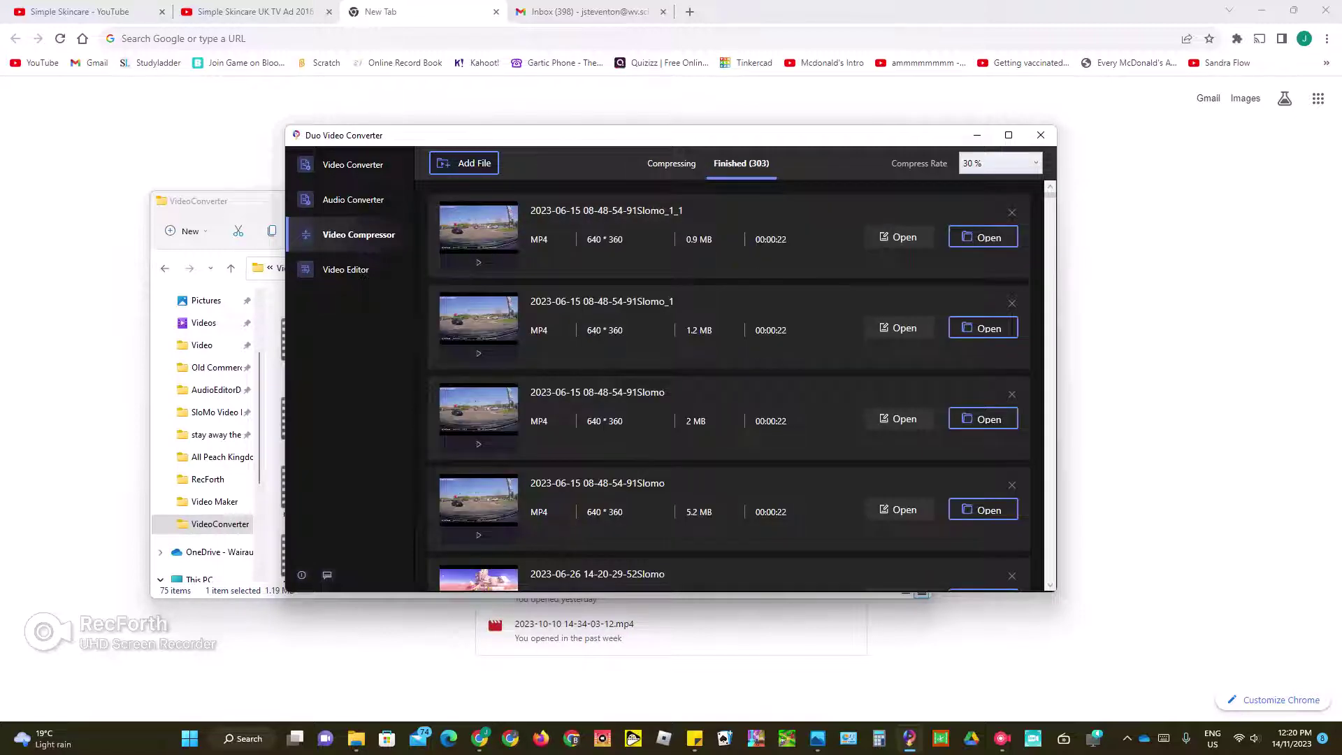
pyautogui.click(977, 135)
pyautogui.click(536, 343)
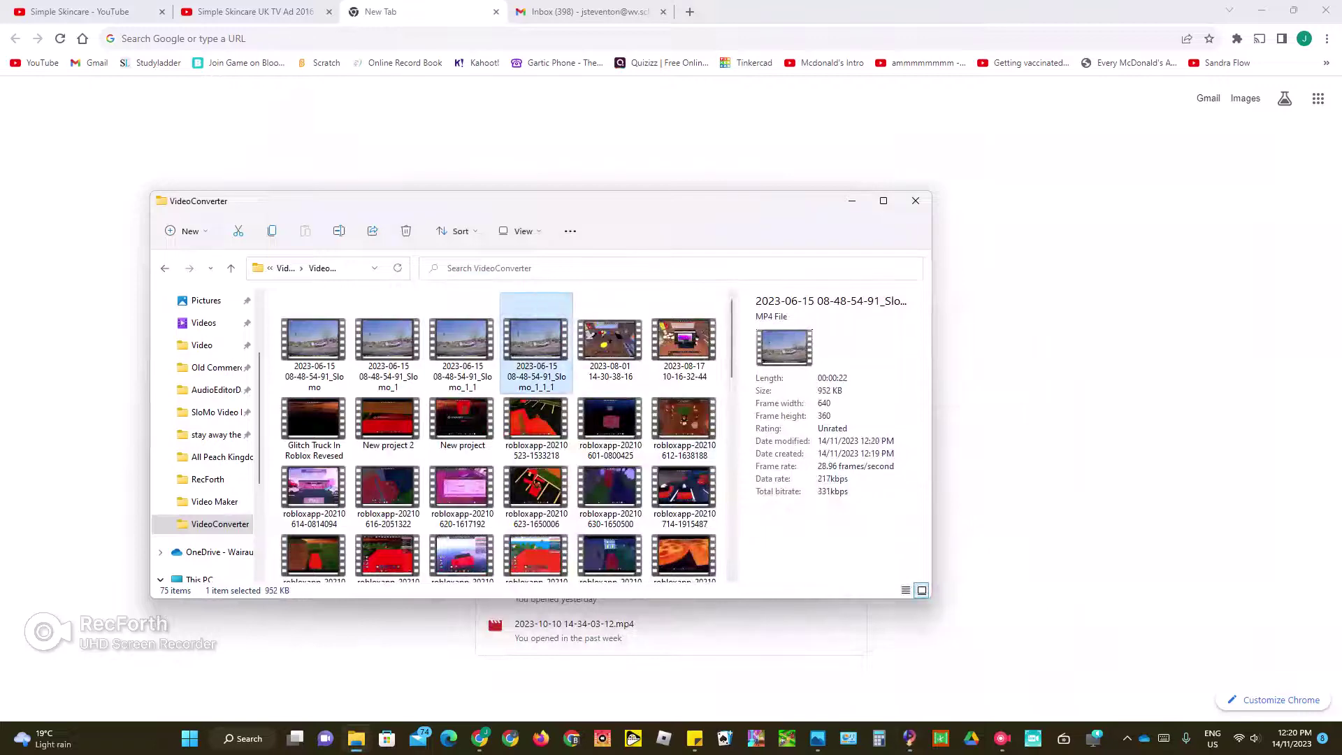
pyautogui.click(462, 342)
pyautogui.press('Delete')
pyautogui.click(388, 342)
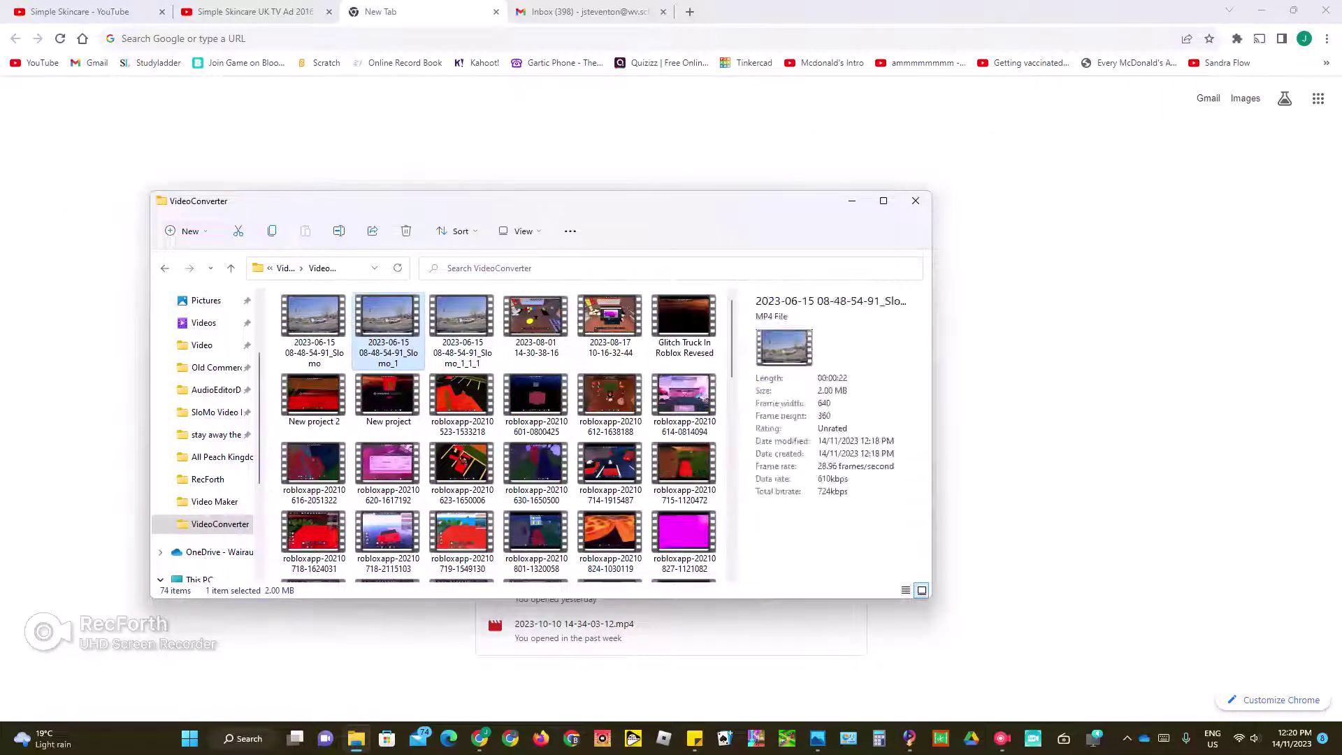
pyautogui.press('Delete')
pyautogui.click(314, 332)
pyautogui.press('Delete')
pyautogui.doubleClick(314, 332)
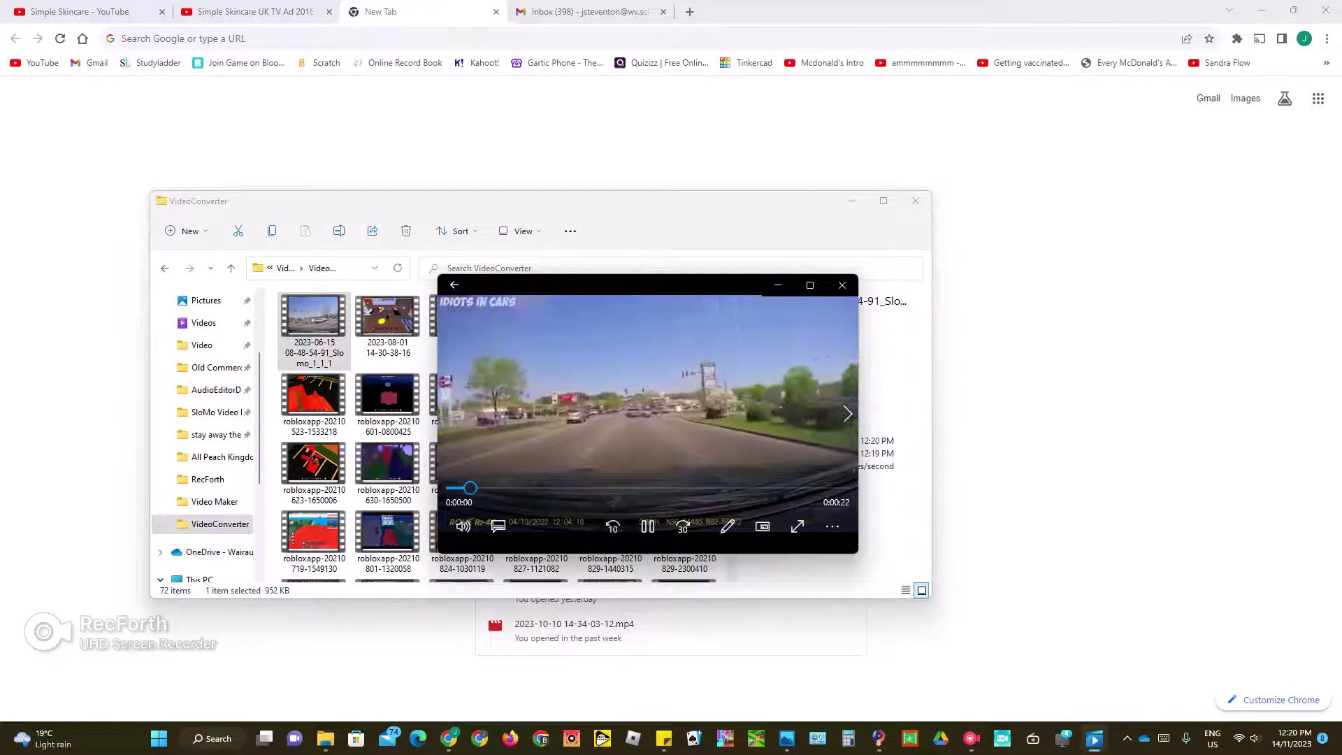
pyautogui.click(842, 285)
pyautogui.moveTo(314, 327); pyautogui.dragTo(214, 412)
pyautogui.click(214, 412)
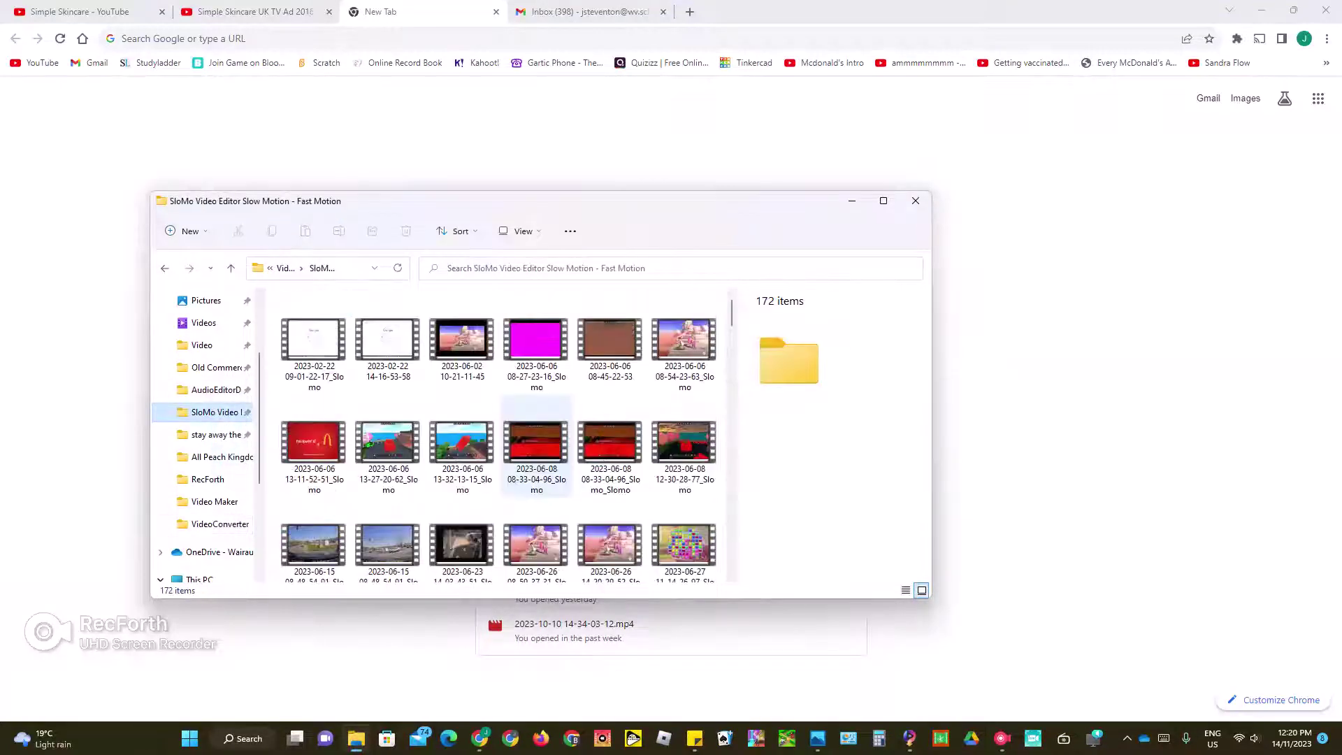
pyautogui.scroll(-5, 552, 426)
pyautogui.scroll(2, 518, 420)
pyautogui.click(321, 419)
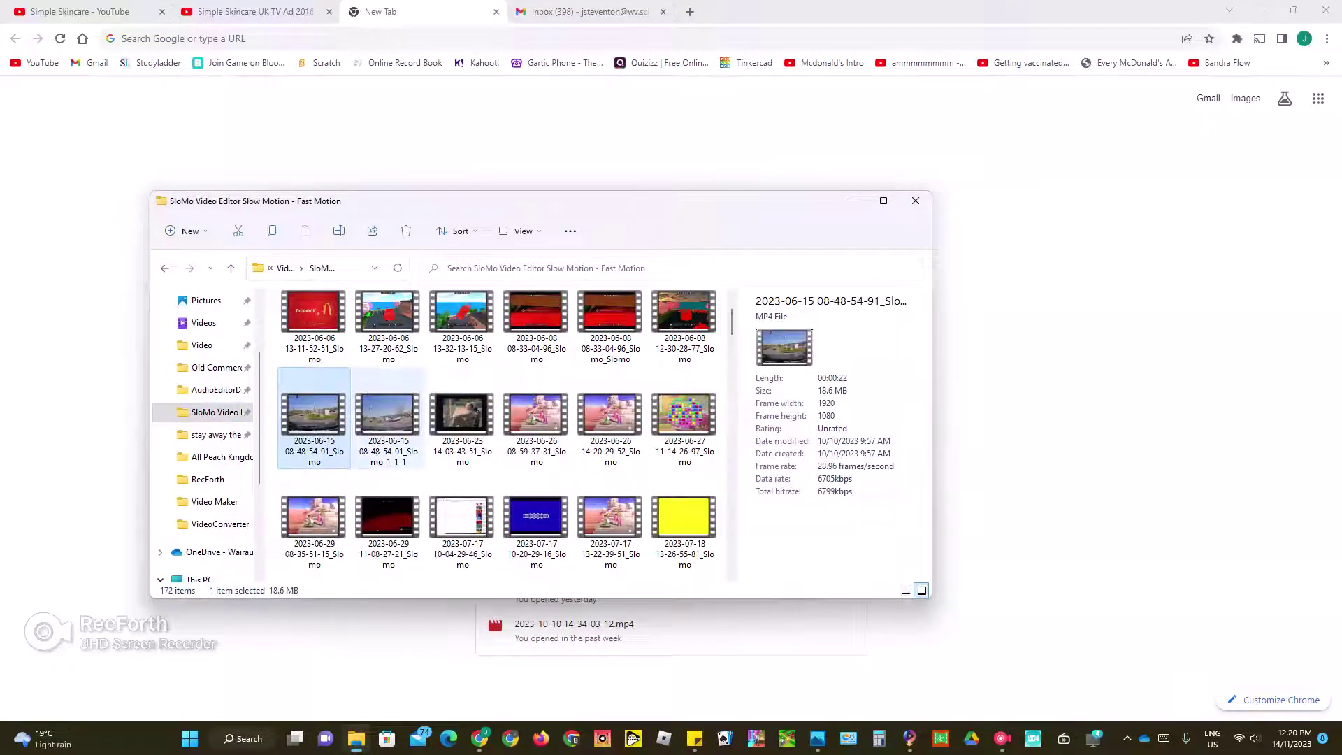
pyautogui.press('Delete')
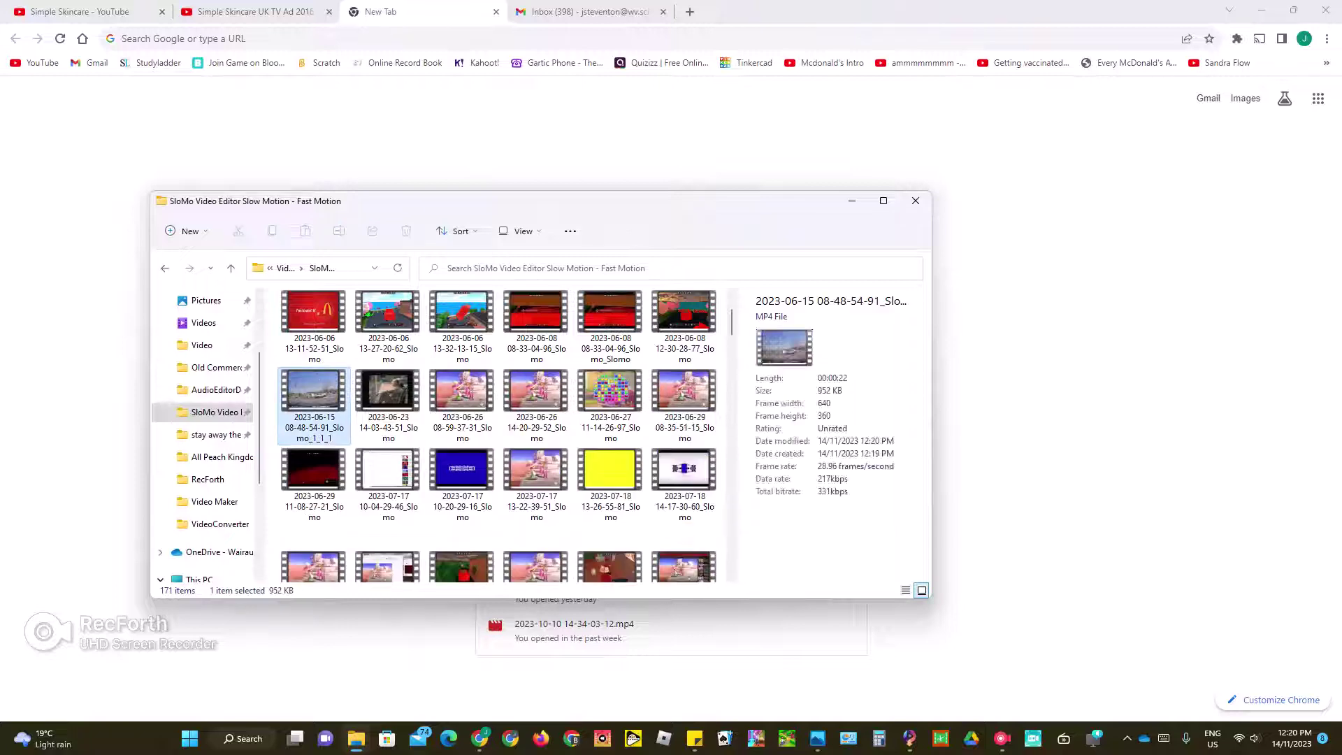
pyautogui.press('F2')
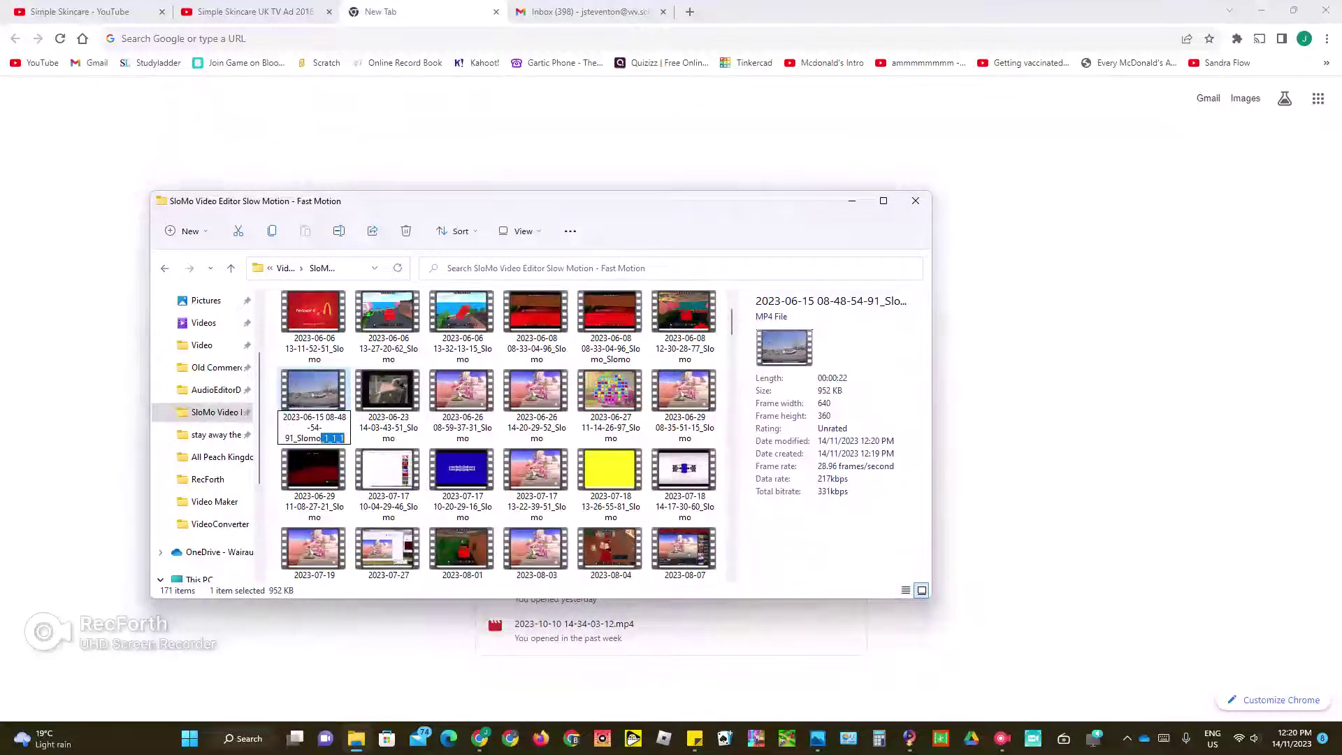
pyautogui.press('BackSpace')
pyautogui.press('Return')
pyautogui.rightClick(336, 410)
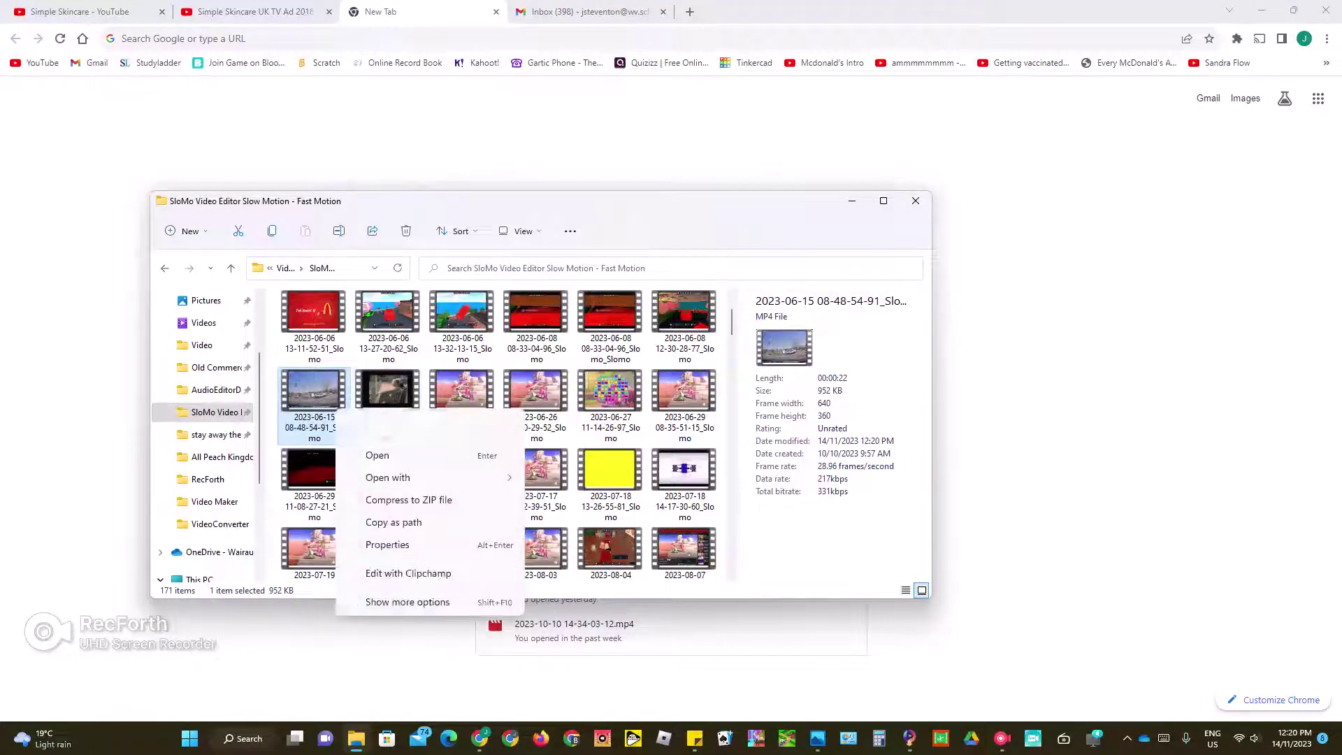
pyautogui.moveTo(398, 477)
pyautogui.click(581, 363)
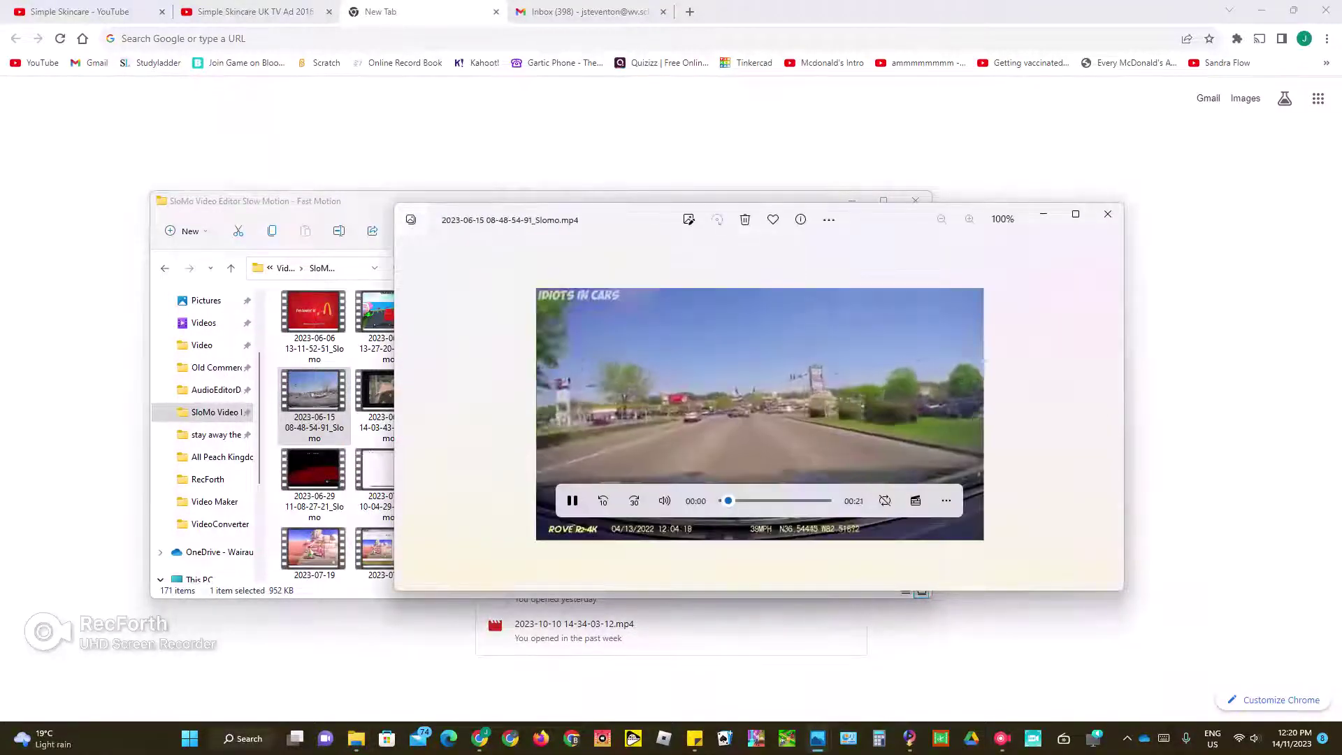
pyautogui.click(829, 220)
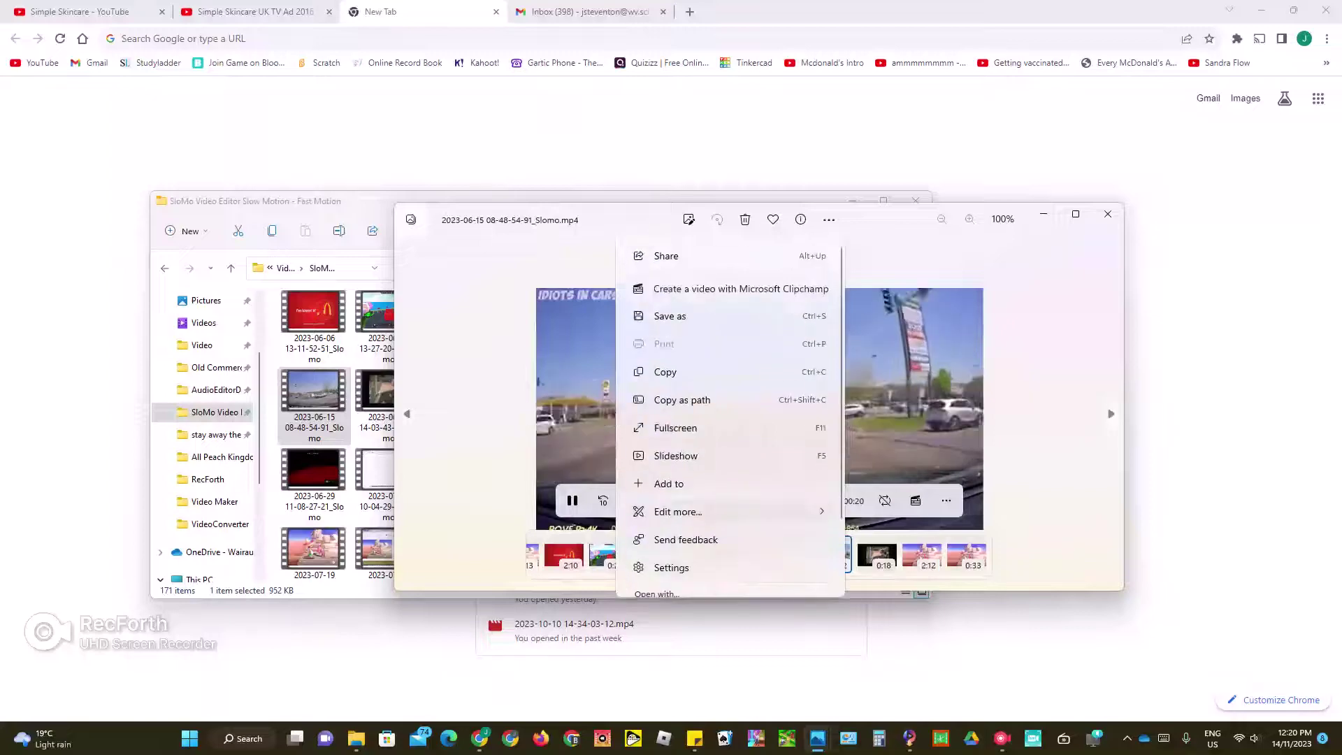
pyautogui.moveTo(762, 510)
pyautogui.click(895, 516)
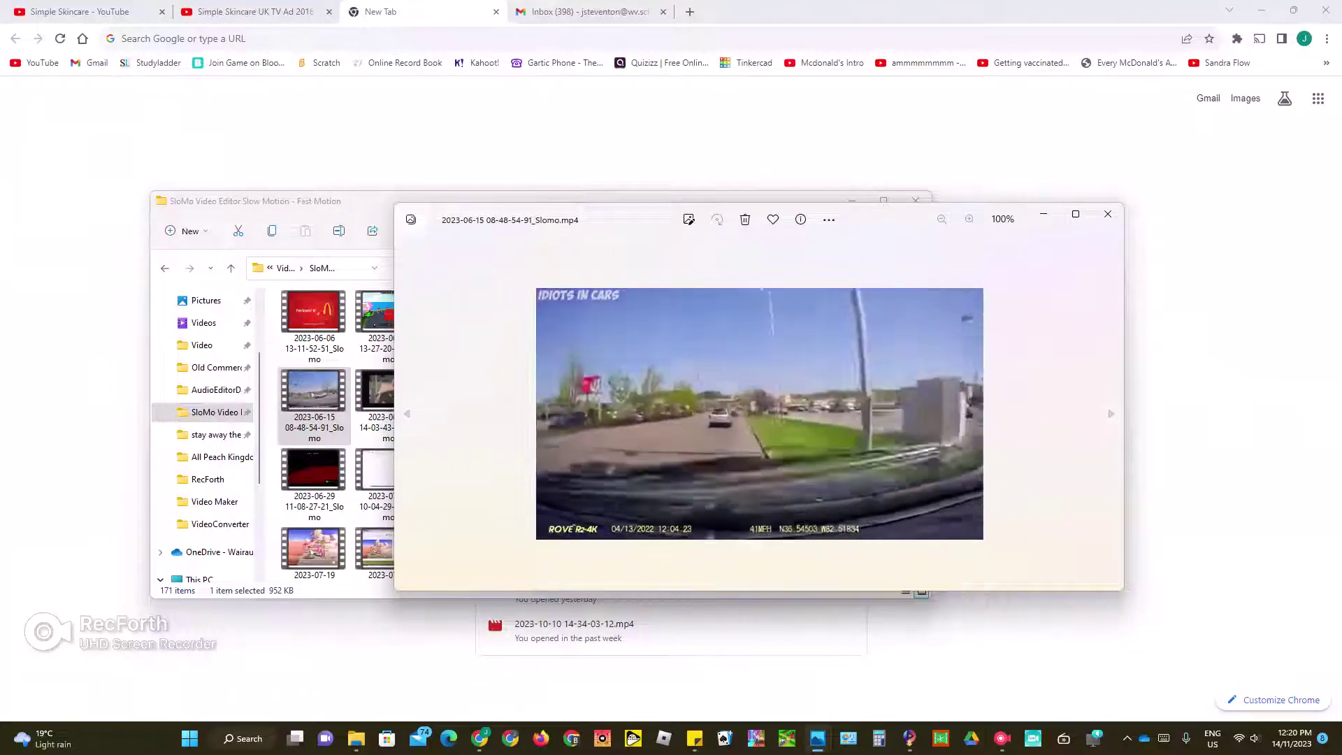
pyautogui.press('XF86AudioLowerVolume')
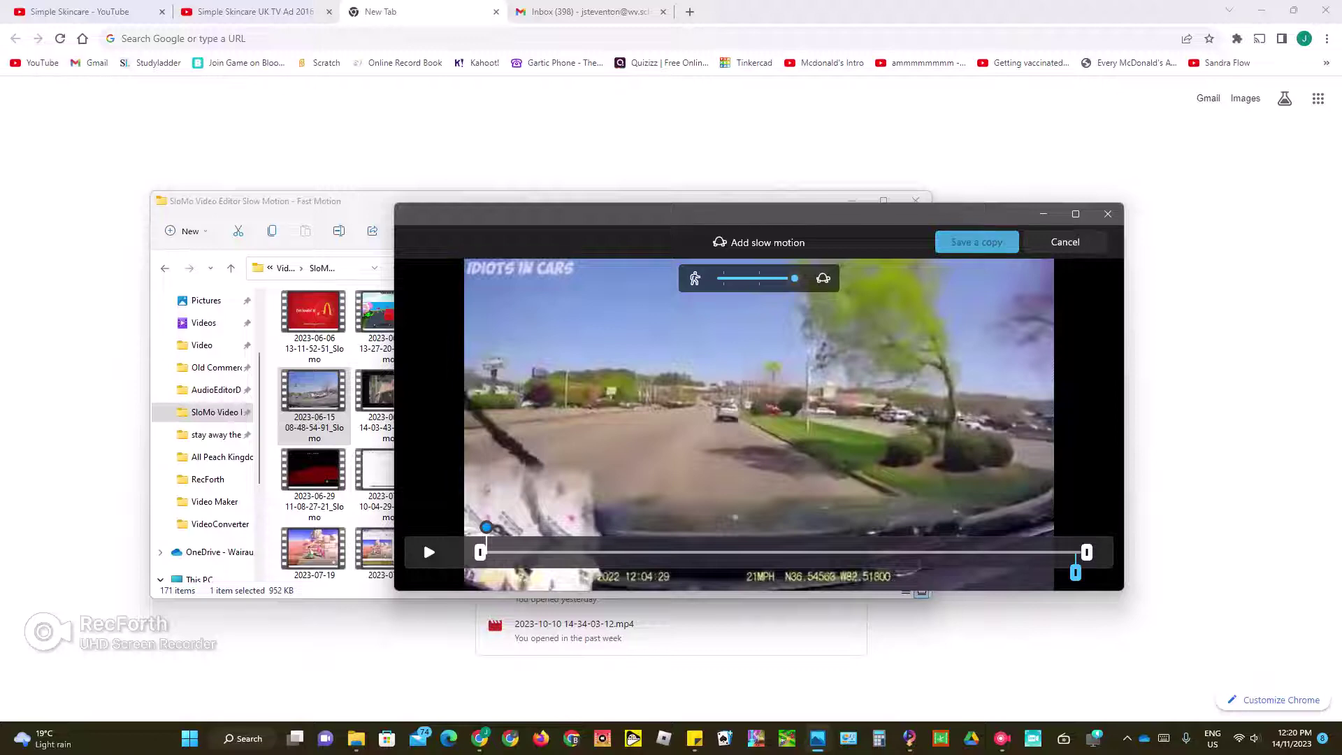
pyautogui.doubleClick(314, 405)
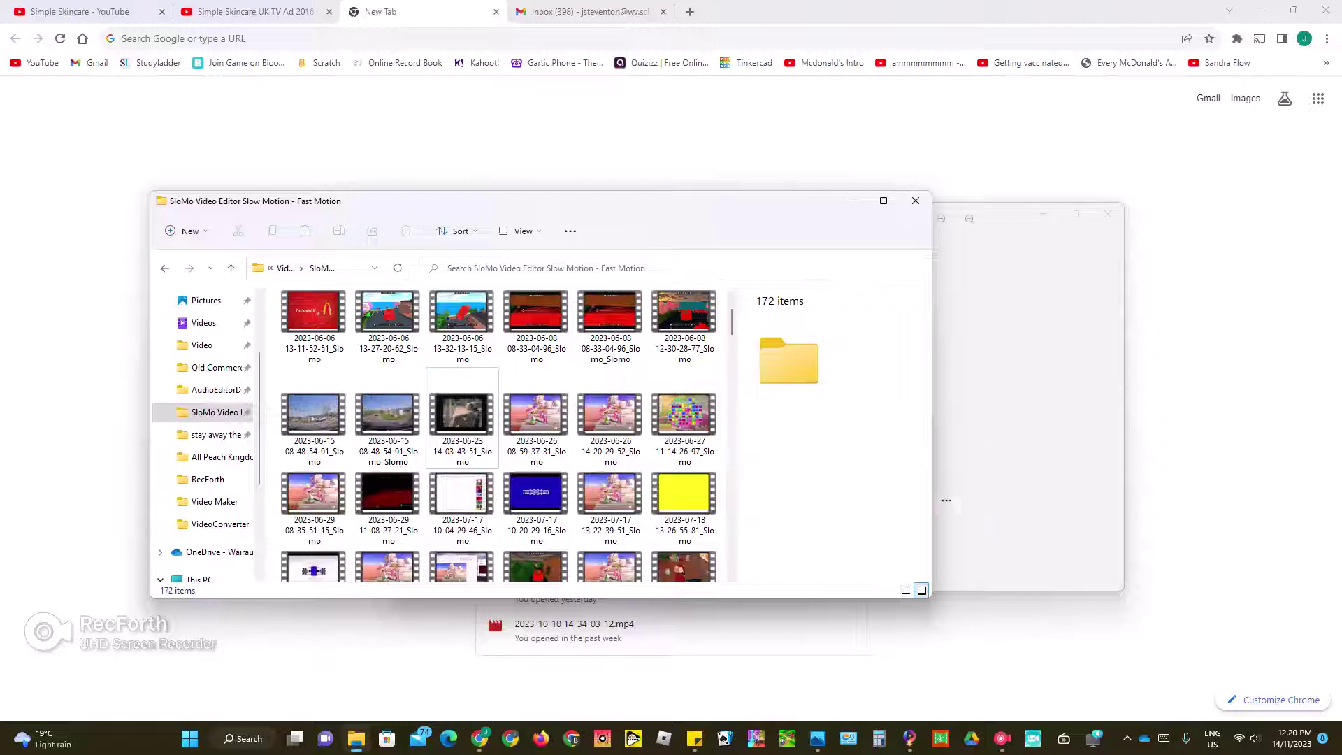
pyautogui.click(388, 418)
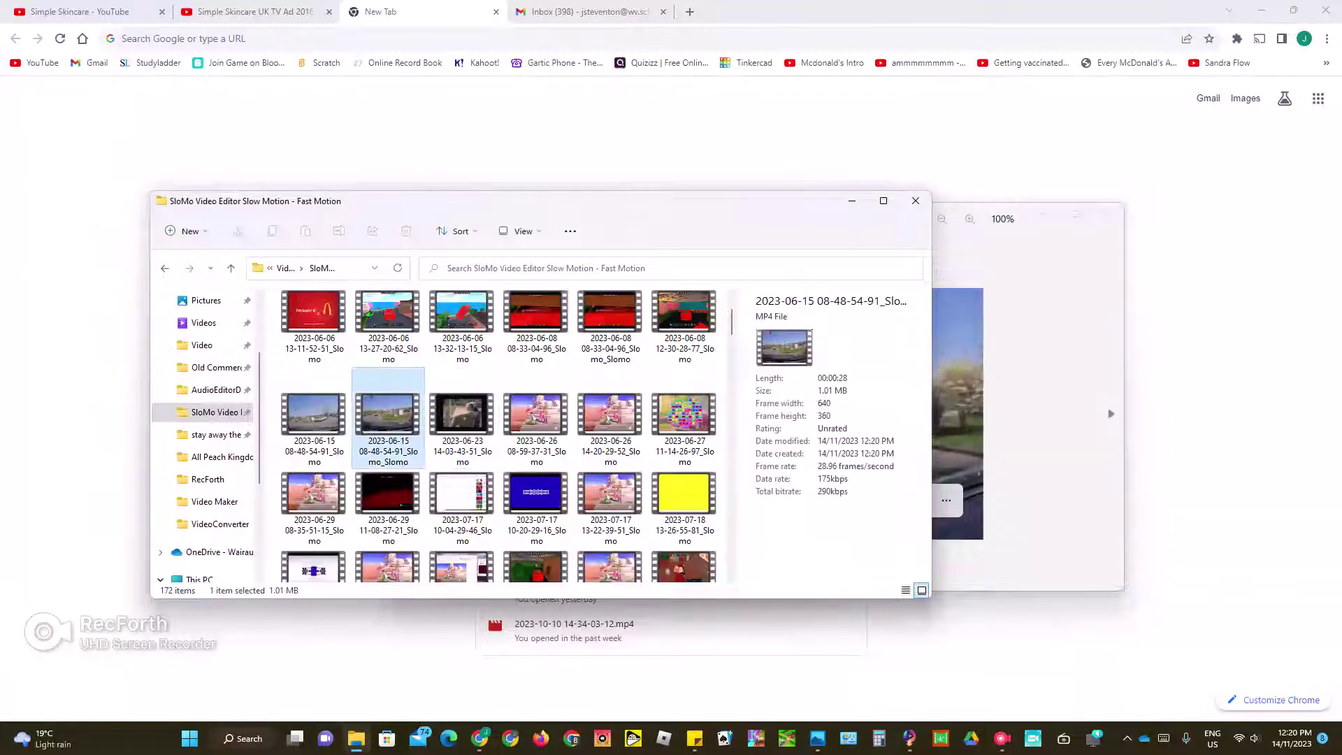
pyautogui.doubleClick(388, 416)
pyautogui.click(1107, 214)
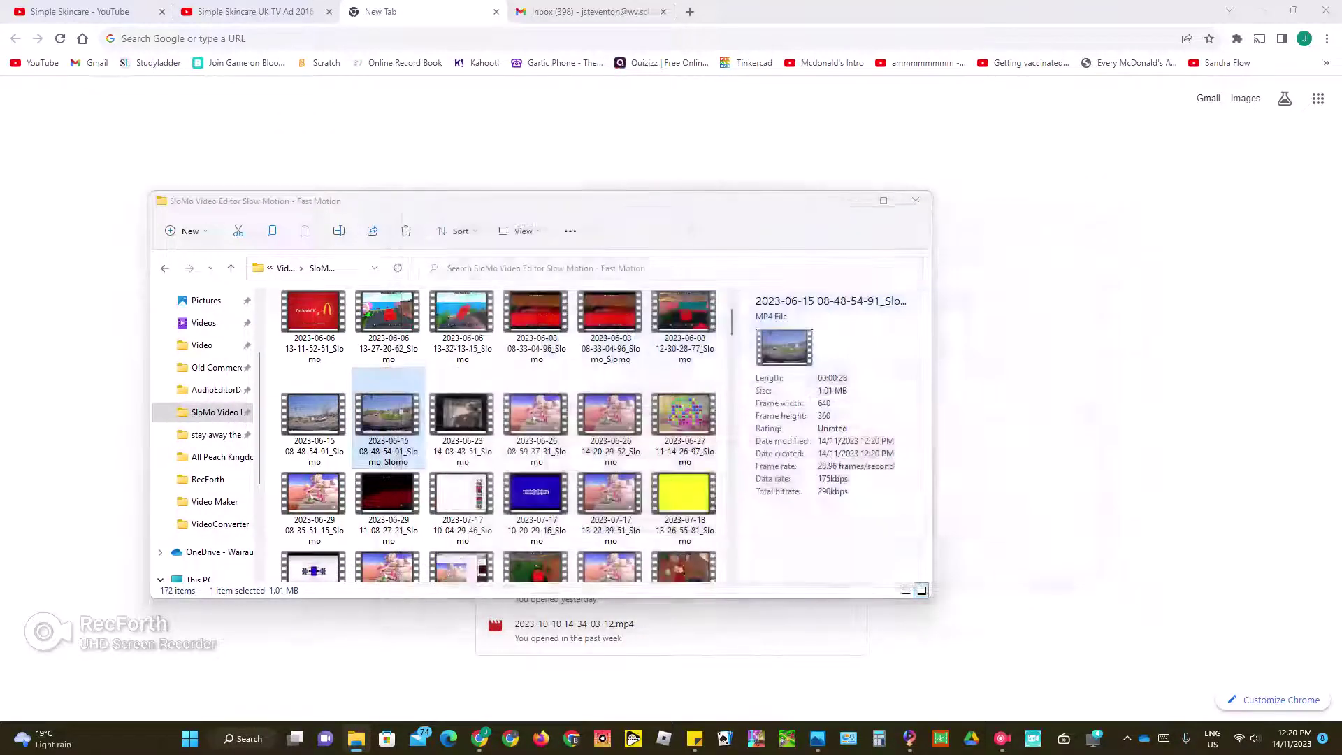
pyautogui.click(314, 416)
pyautogui.press('Delete')
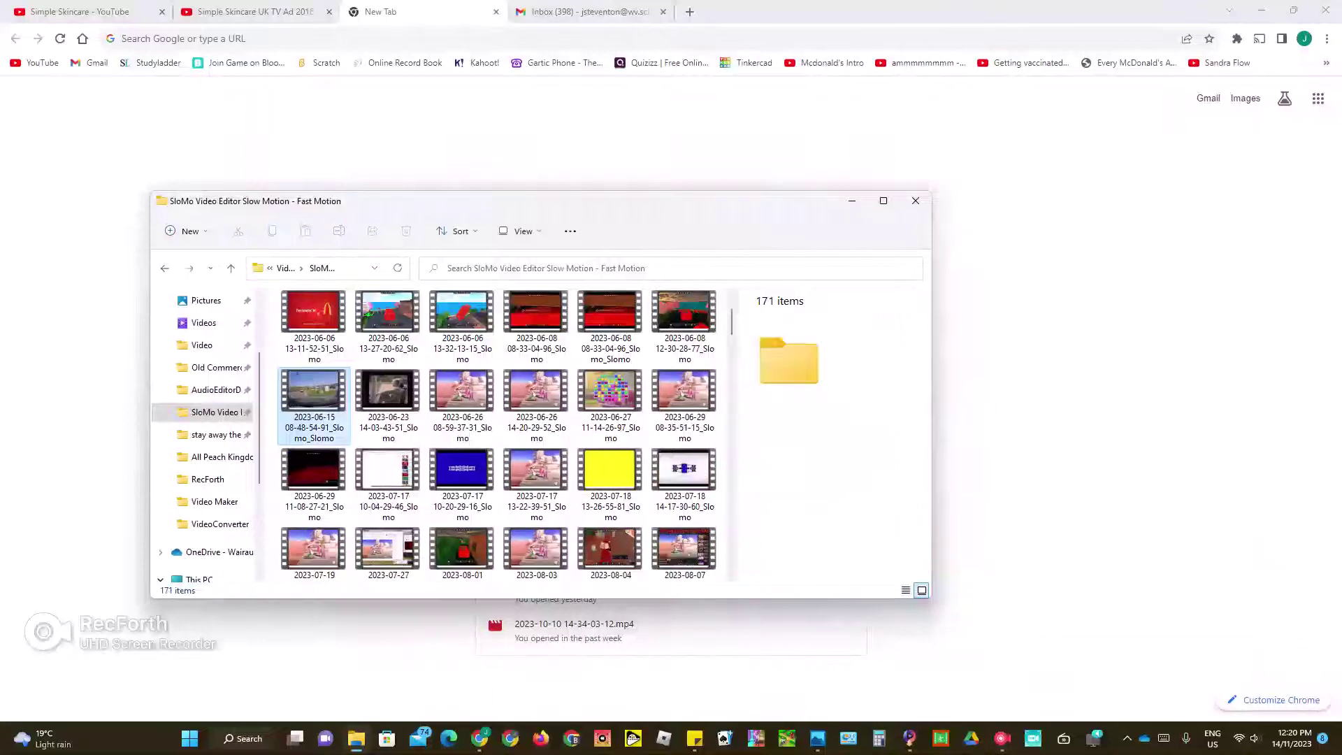
pyautogui.click(313, 408)
pyautogui.press('F2')
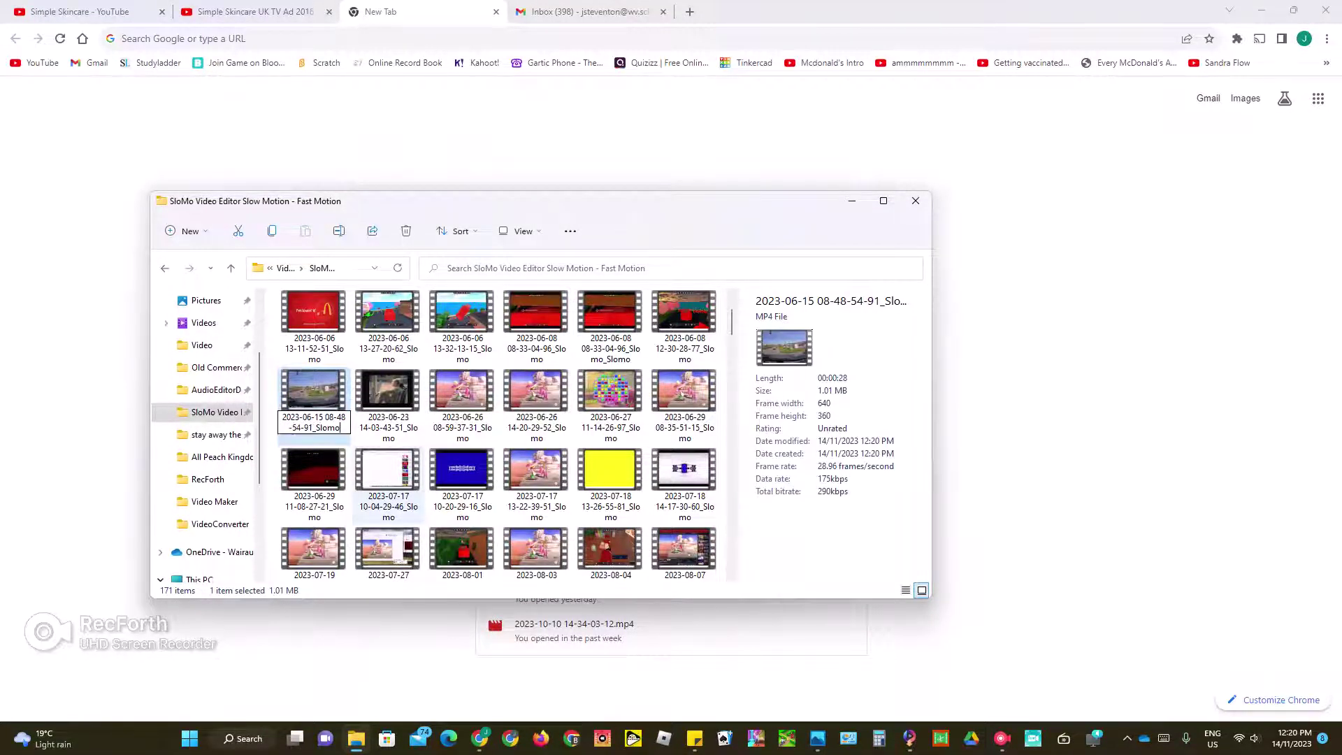
pyautogui.press('Return')
pyautogui.click(610, 339)
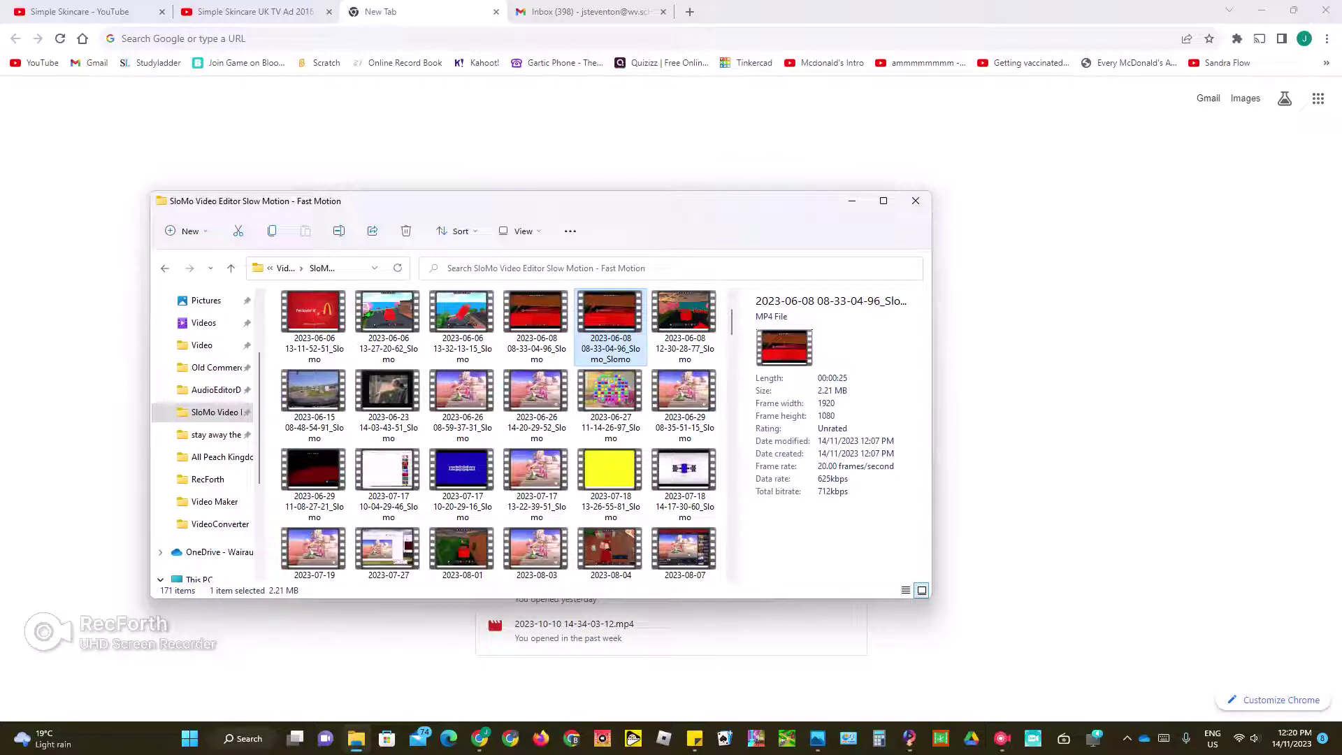
pyautogui.rightClick(615, 352)
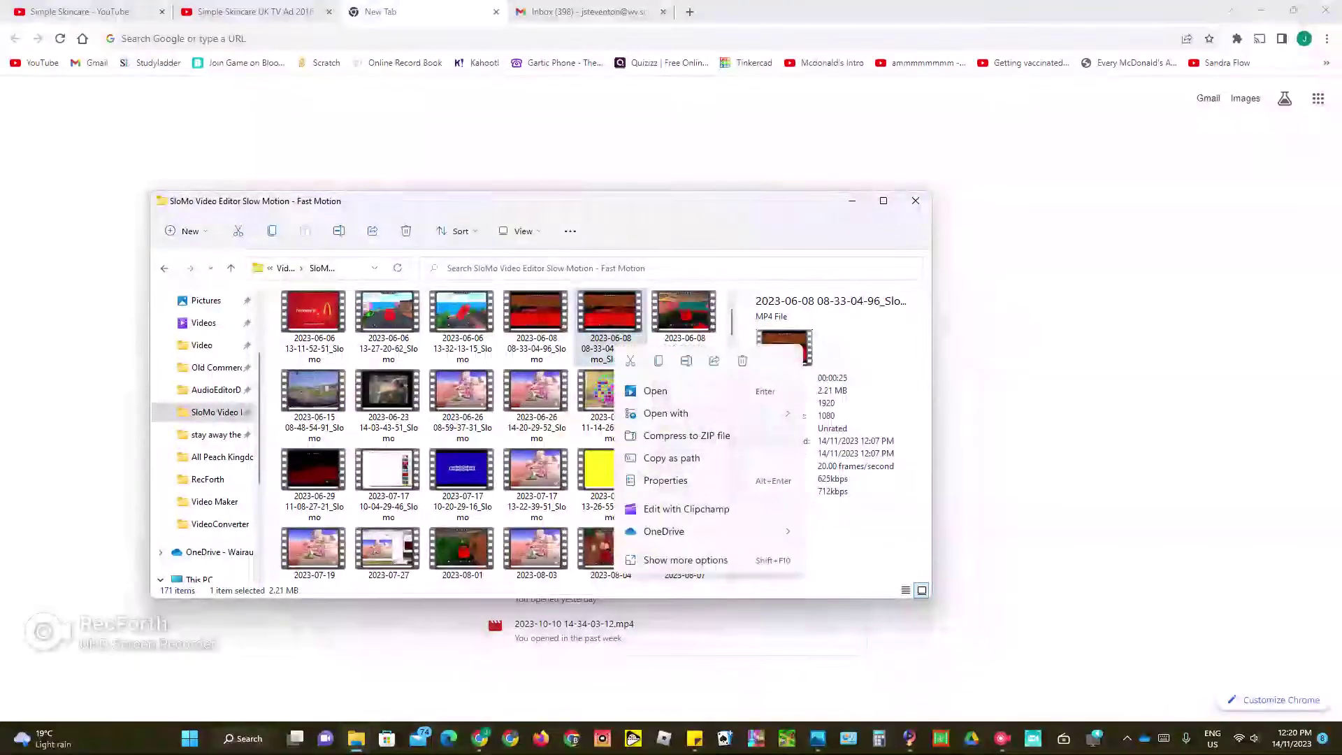
pyautogui.moveTo(699, 413)
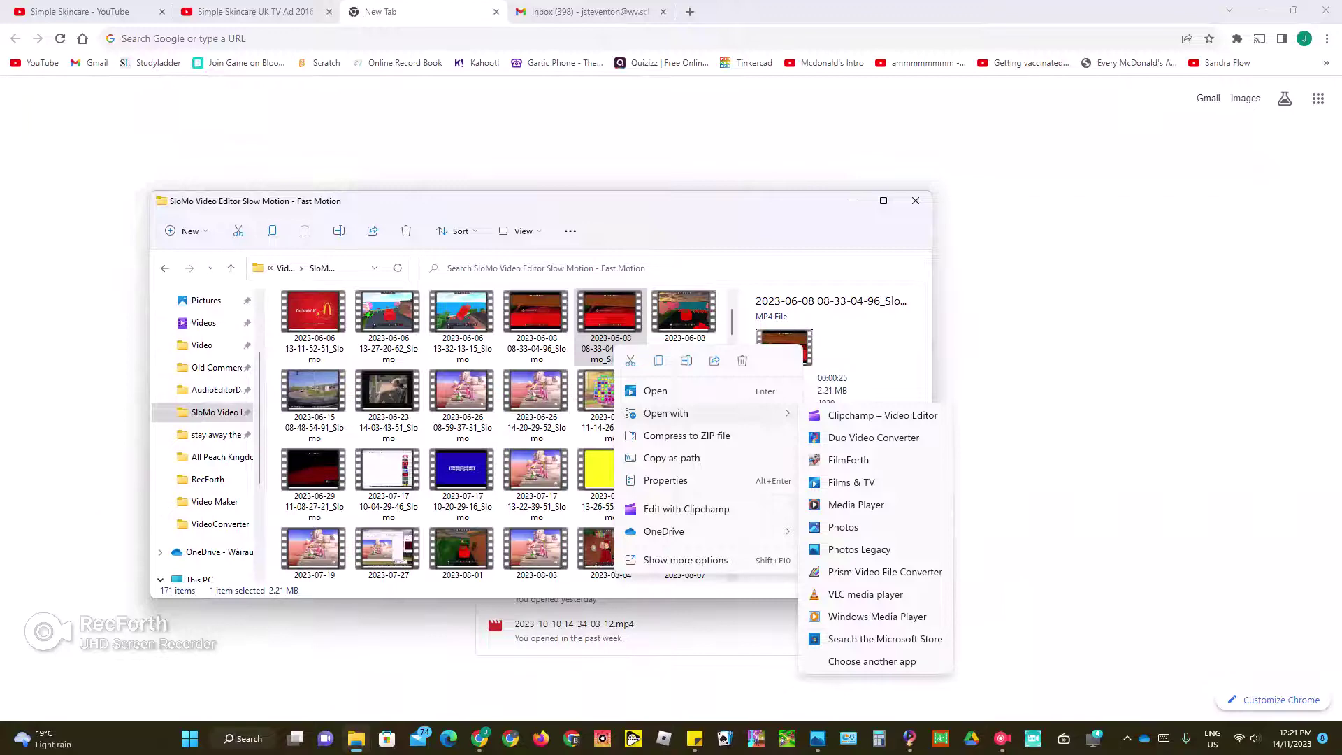
pyautogui.click(859, 550)
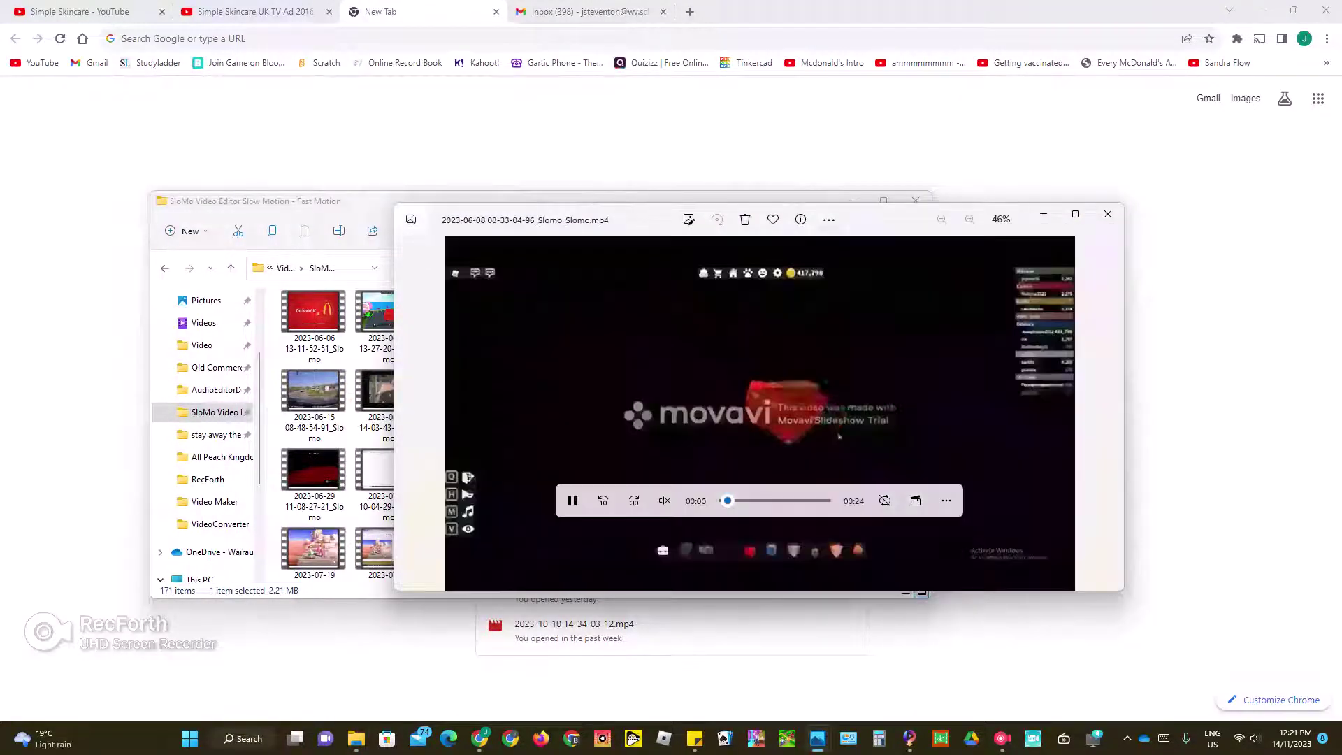
pyautogui.click(829, 219)
pyautogui.moveTo(729, 511)
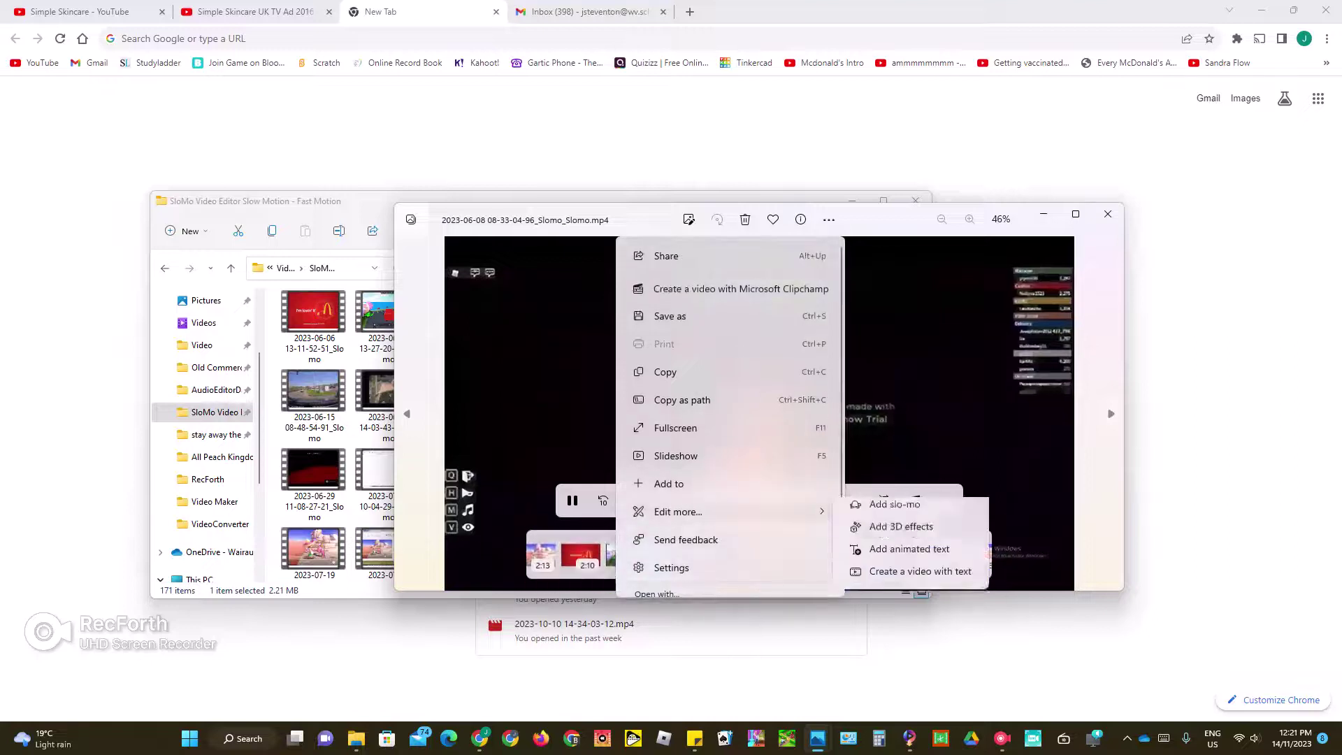
pyautogui.click(894, 516)
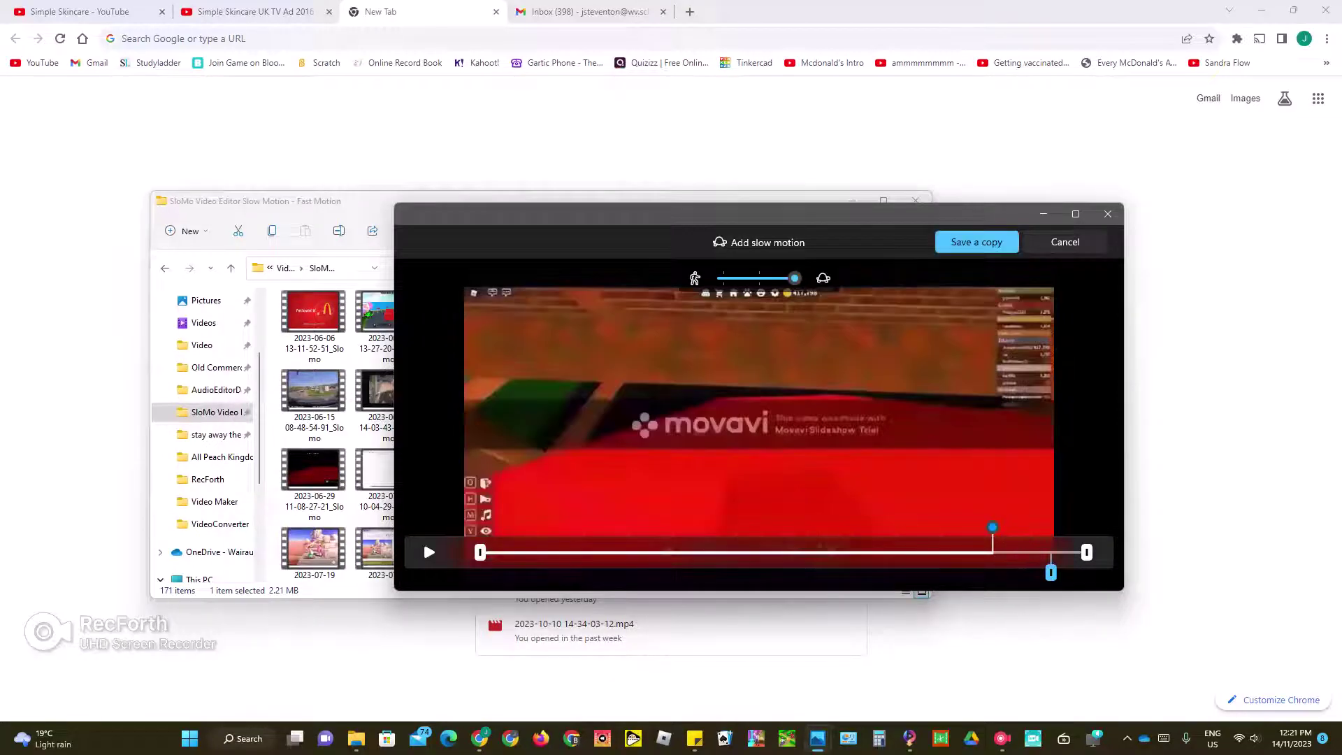
pyautogui.hotkey('alt', 'Tab')
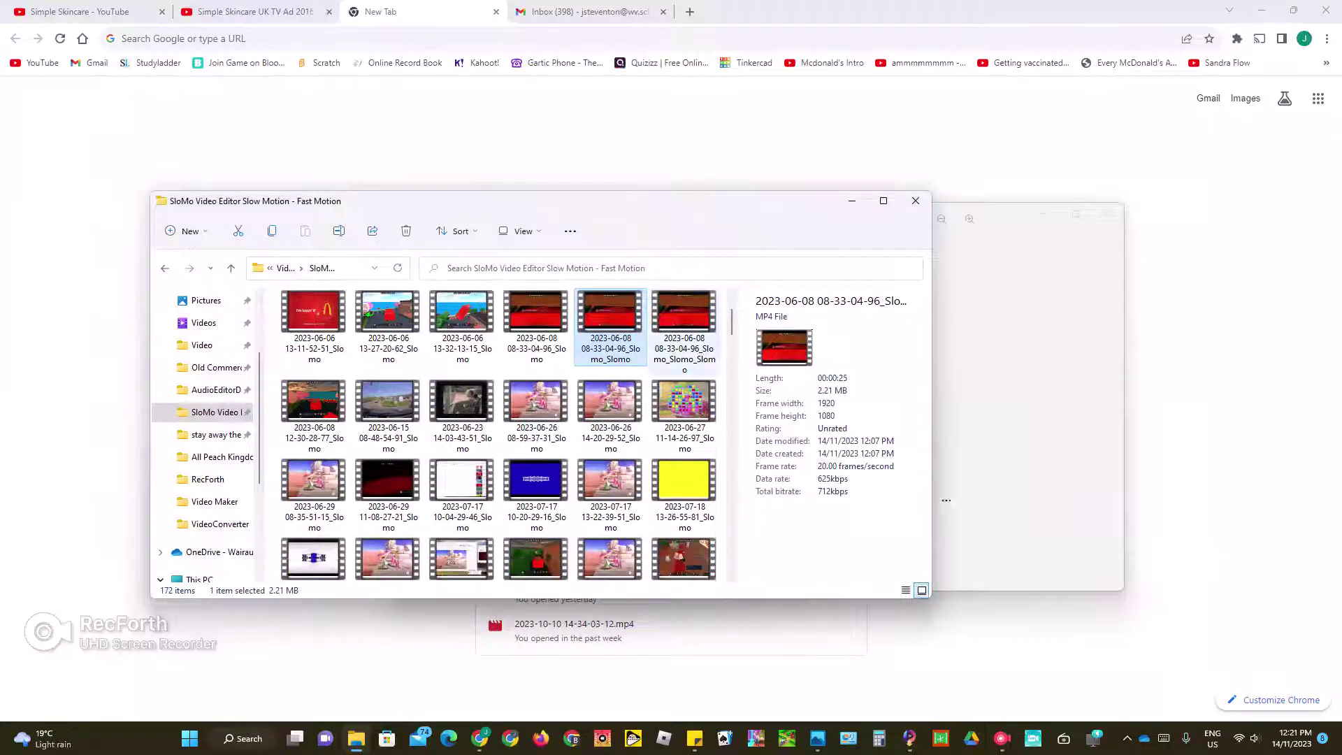
pyautogui.doubleClick(684, 329)
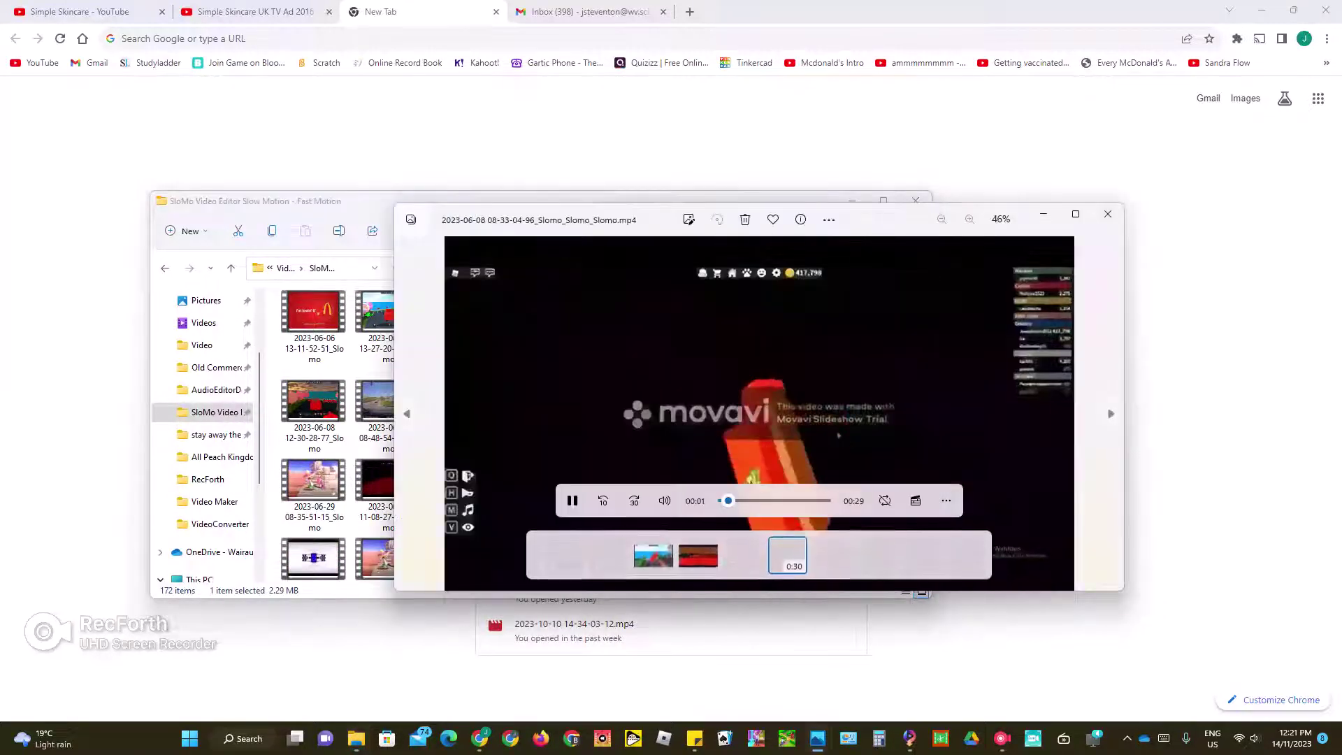
pyautogui.click(829, 219)
pyautogui.moveTo(730, 512)
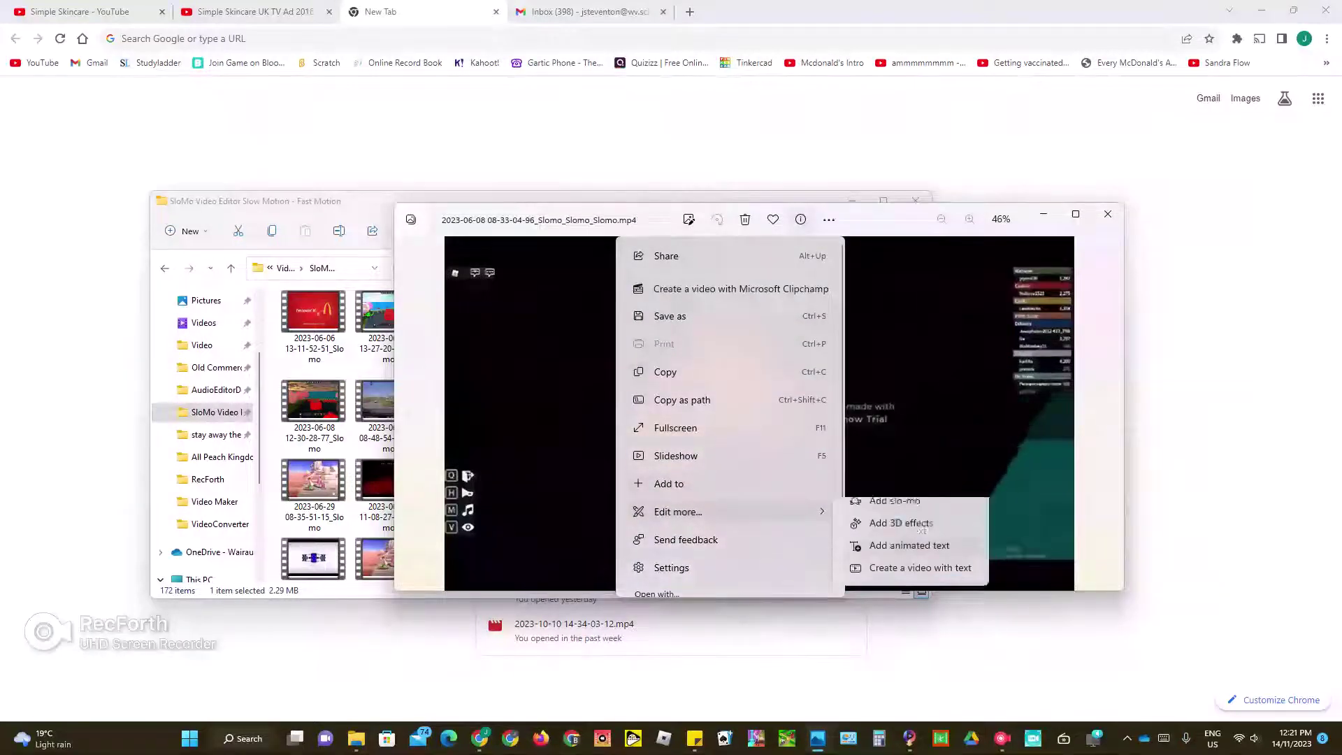
pyautogui.click(895, 516)
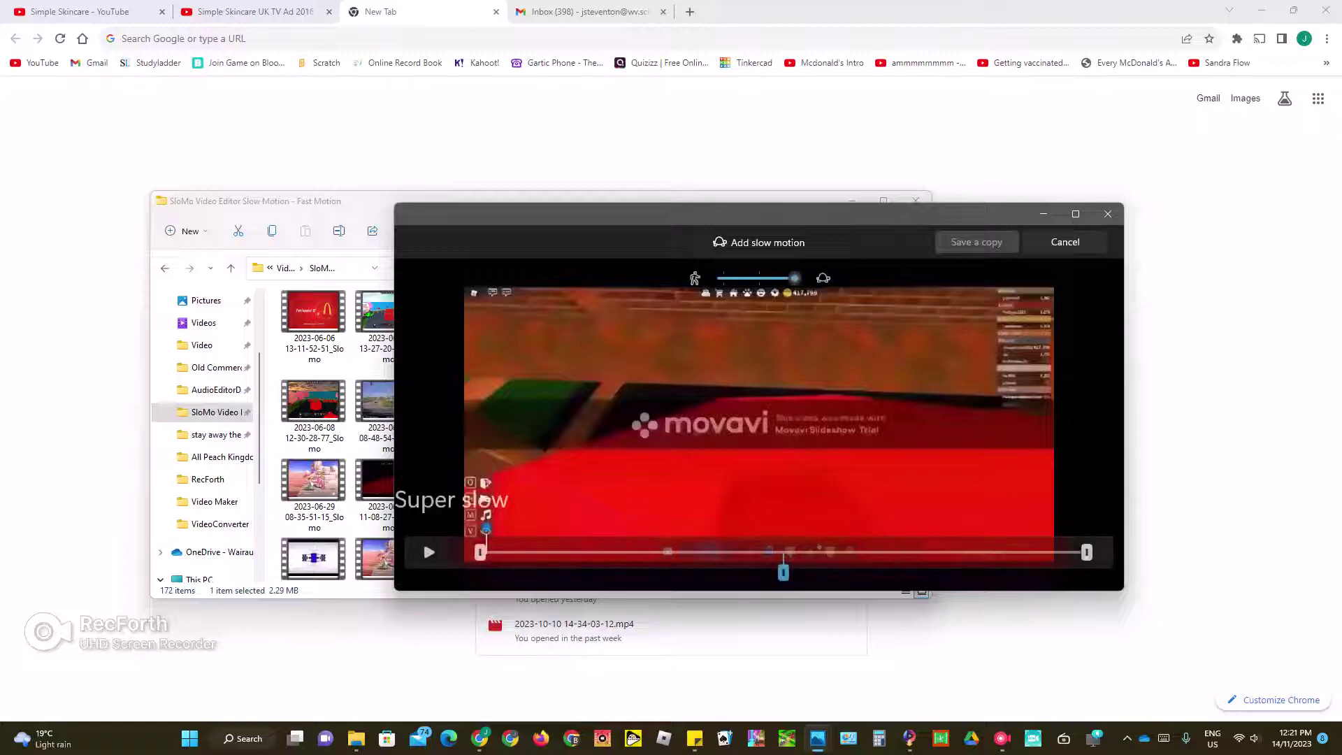
pyautogui.click(975, 572)
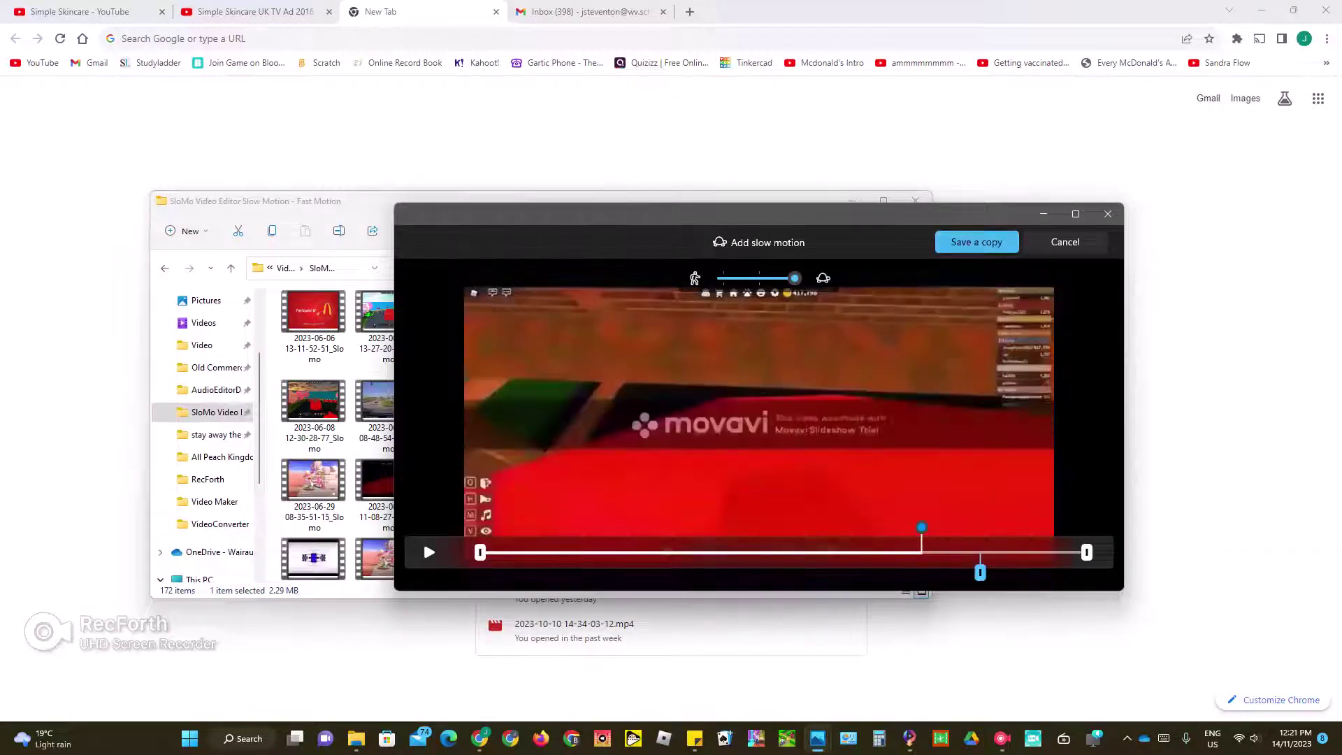
pyautogui.click(977, 242)
# - Switch to Chrome, close the Gmail inbox tab, and show the Simple Skincare UK TV Ad tab
pyautogui.click(1049, 139)
pyautogui.click(579, 12)
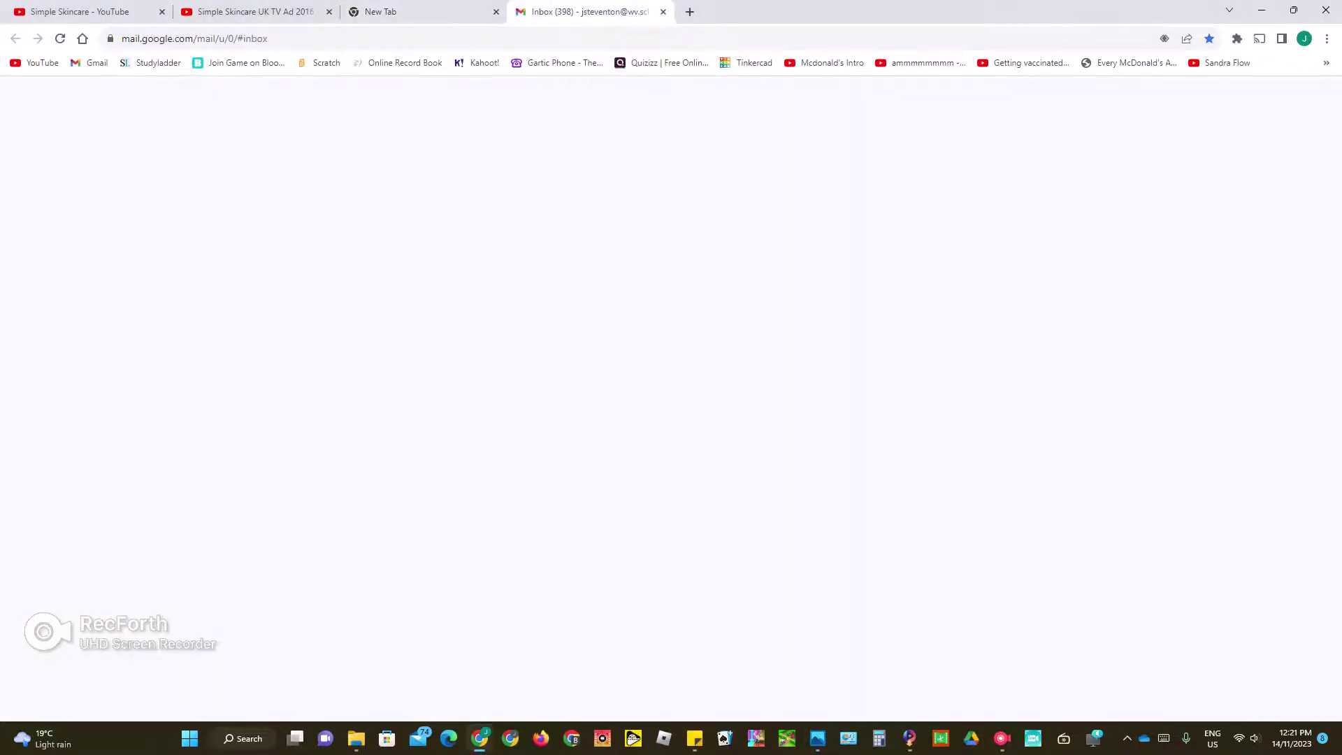
pyautogui.click(391, 12)
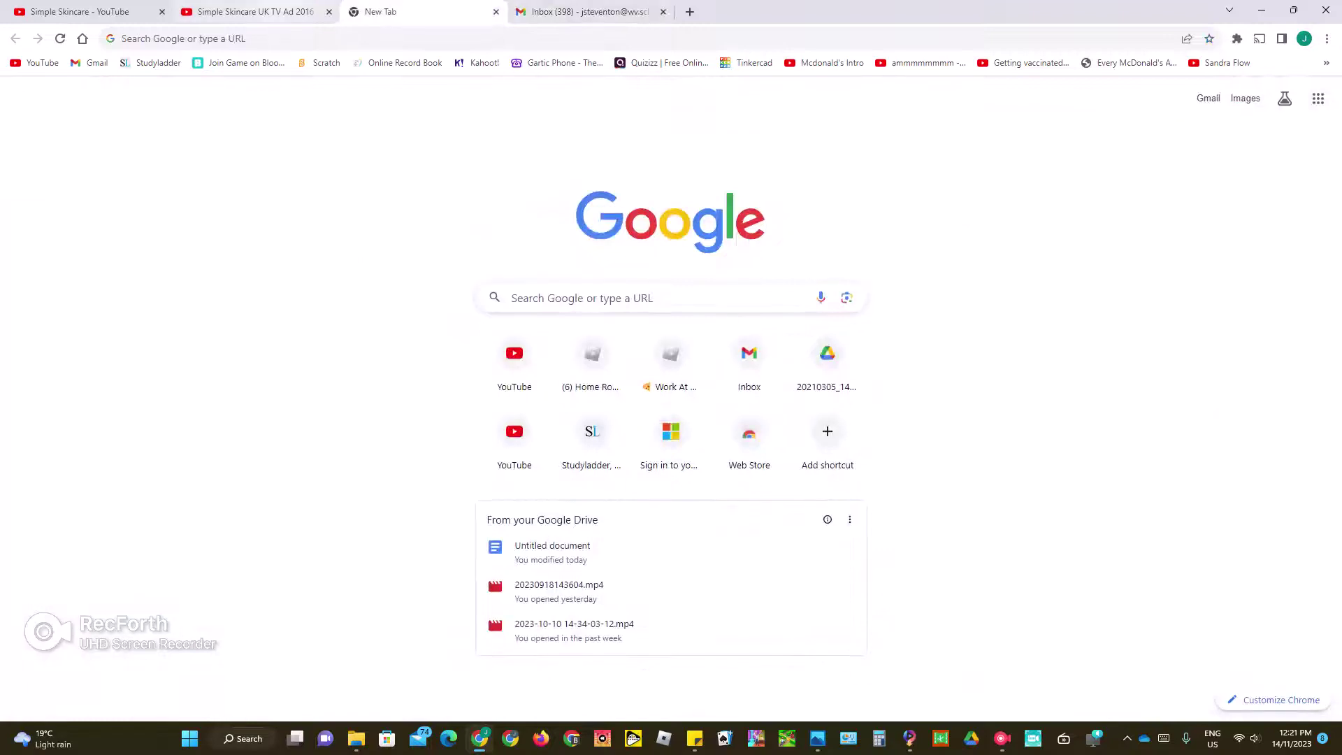
pyautogui.hotkey('ctrl', 'shift', 'Tab')
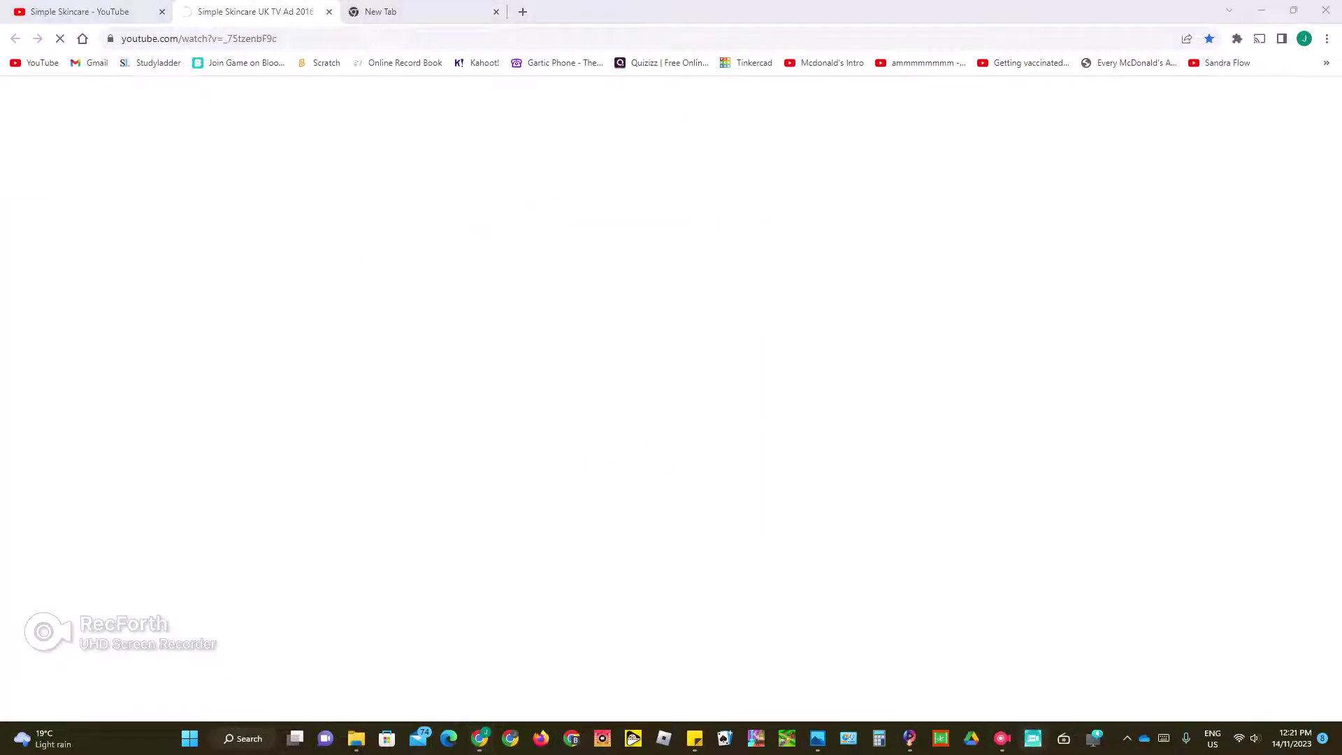
pyautogui.moveTo(818, 738)
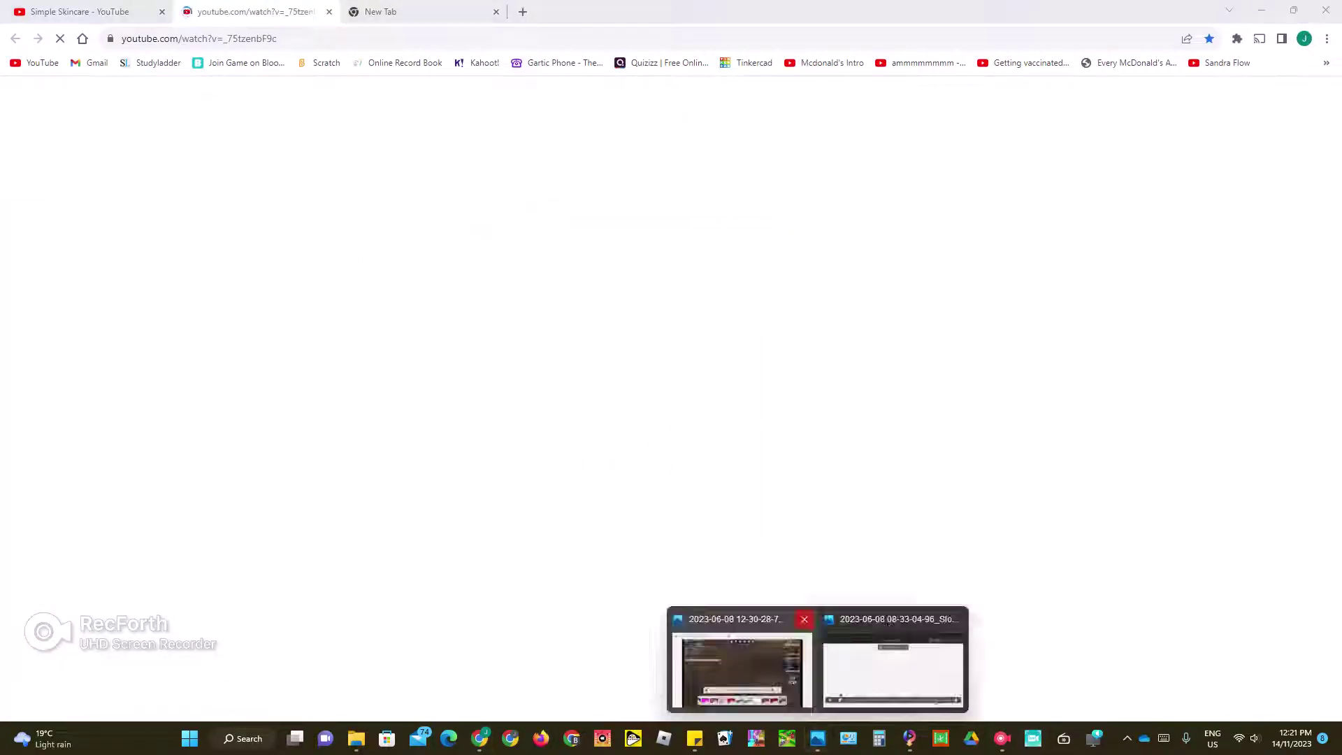
# - Close the video windows of the two open 2023-06-08 clips and bring the SloMo Video Editor folder in File Explorer to the front
pyautogui.click(804, 620)
pyautogui.click(412, 12)
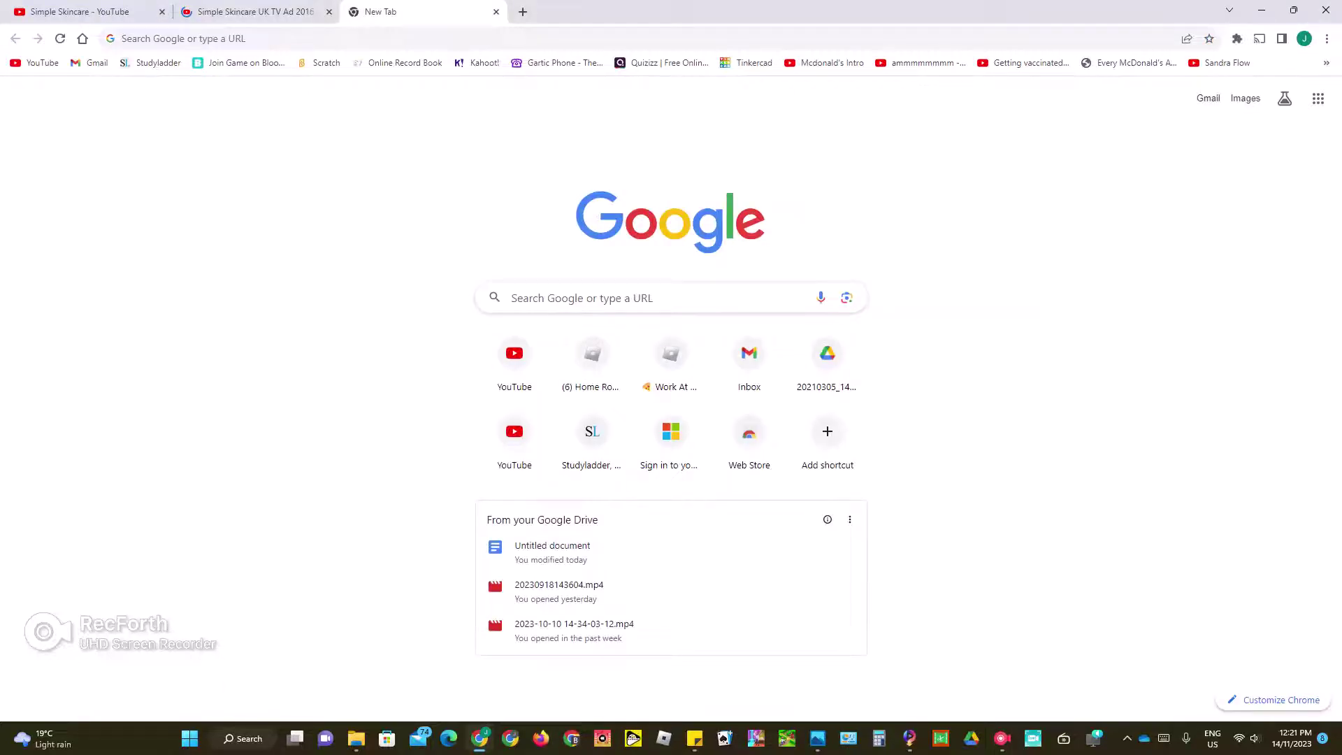
pyautogui.click(357, 738)
pyautogui.click(611, 327)
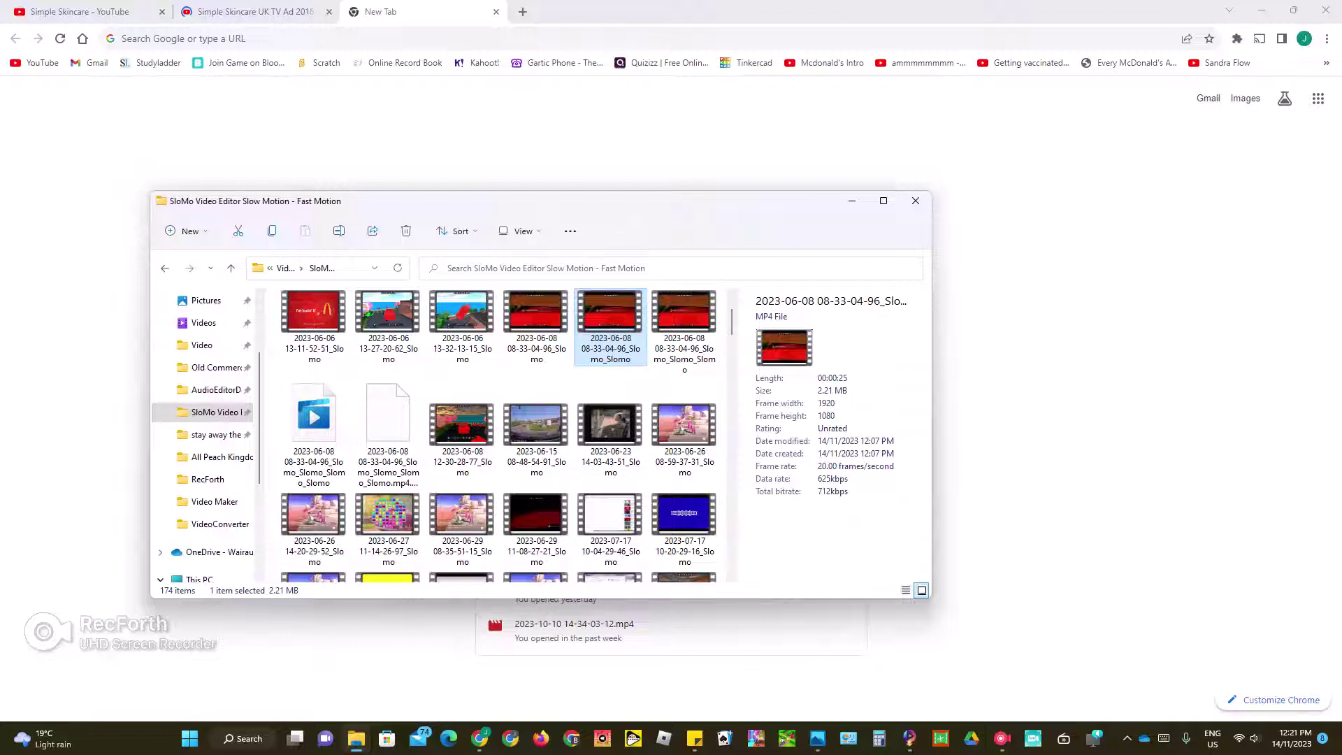
pyautogui.click(683, 328)
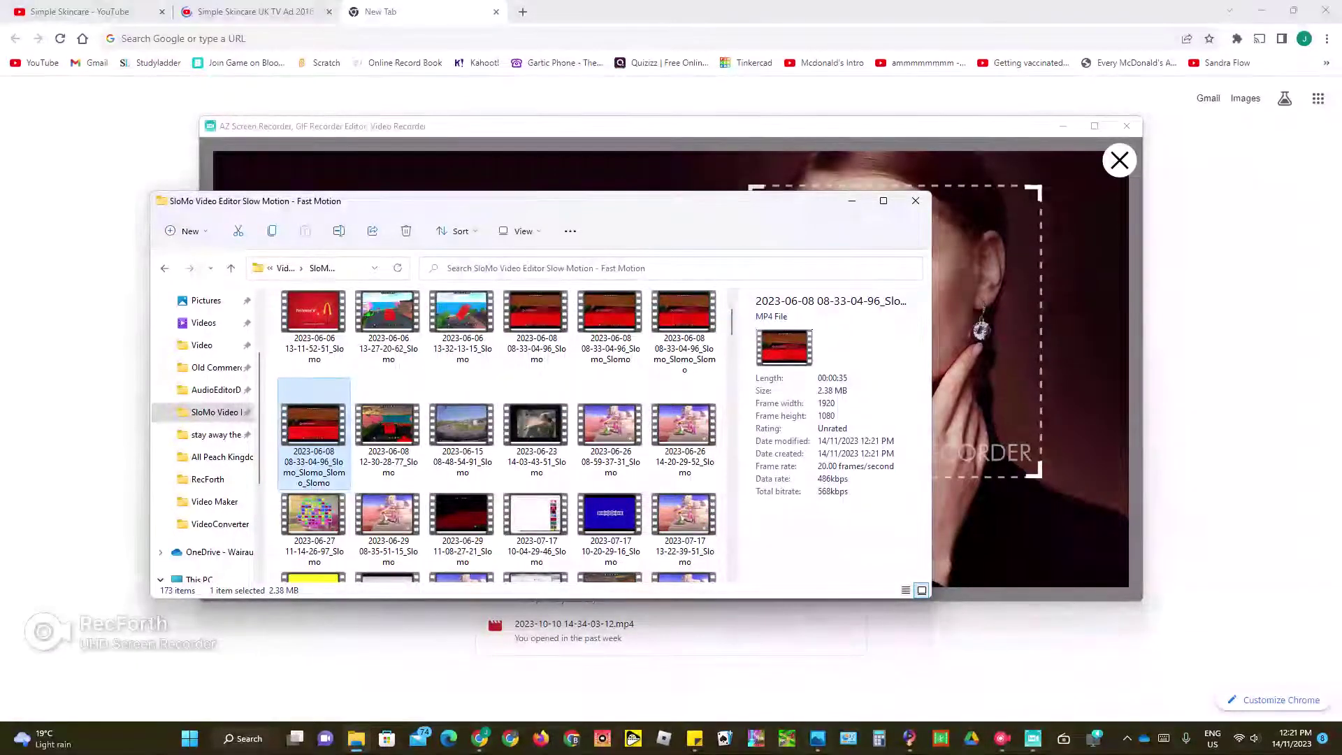
pyautogui.moveTo(818, 738)
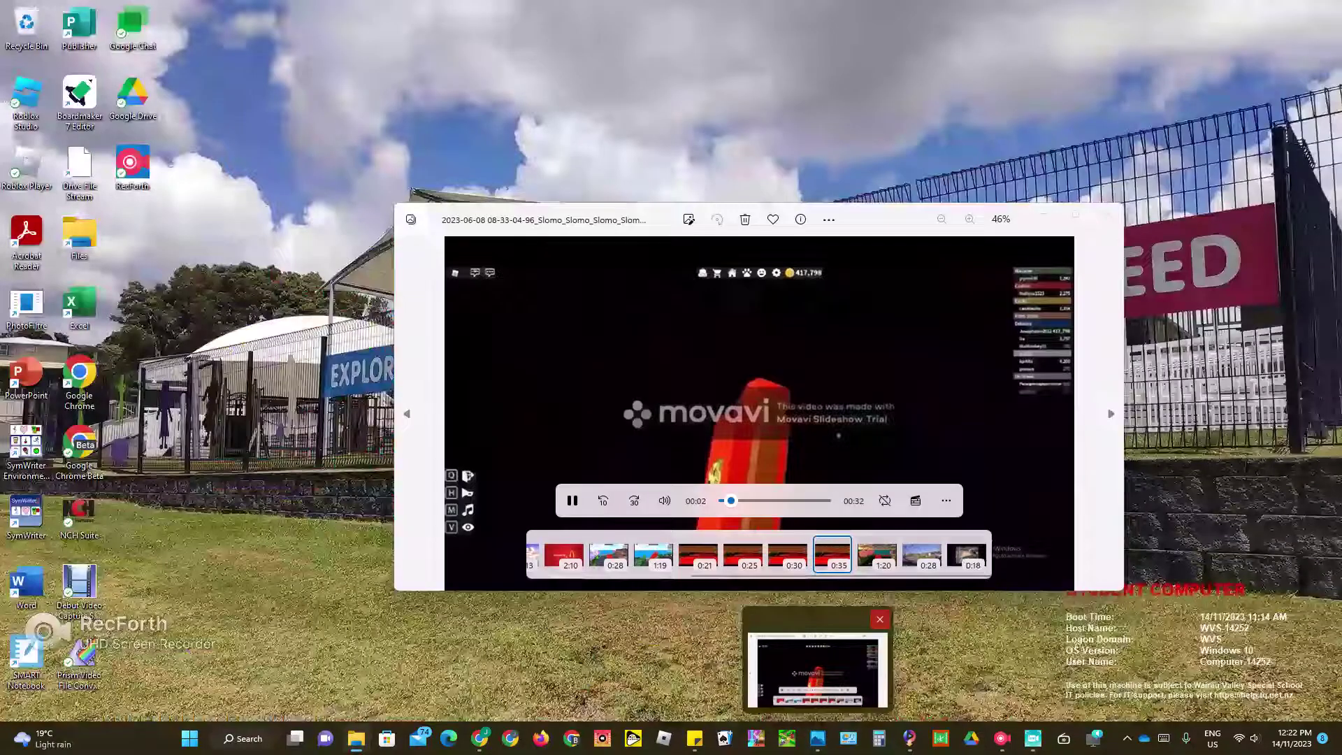
pyautogui.click(880, 619)
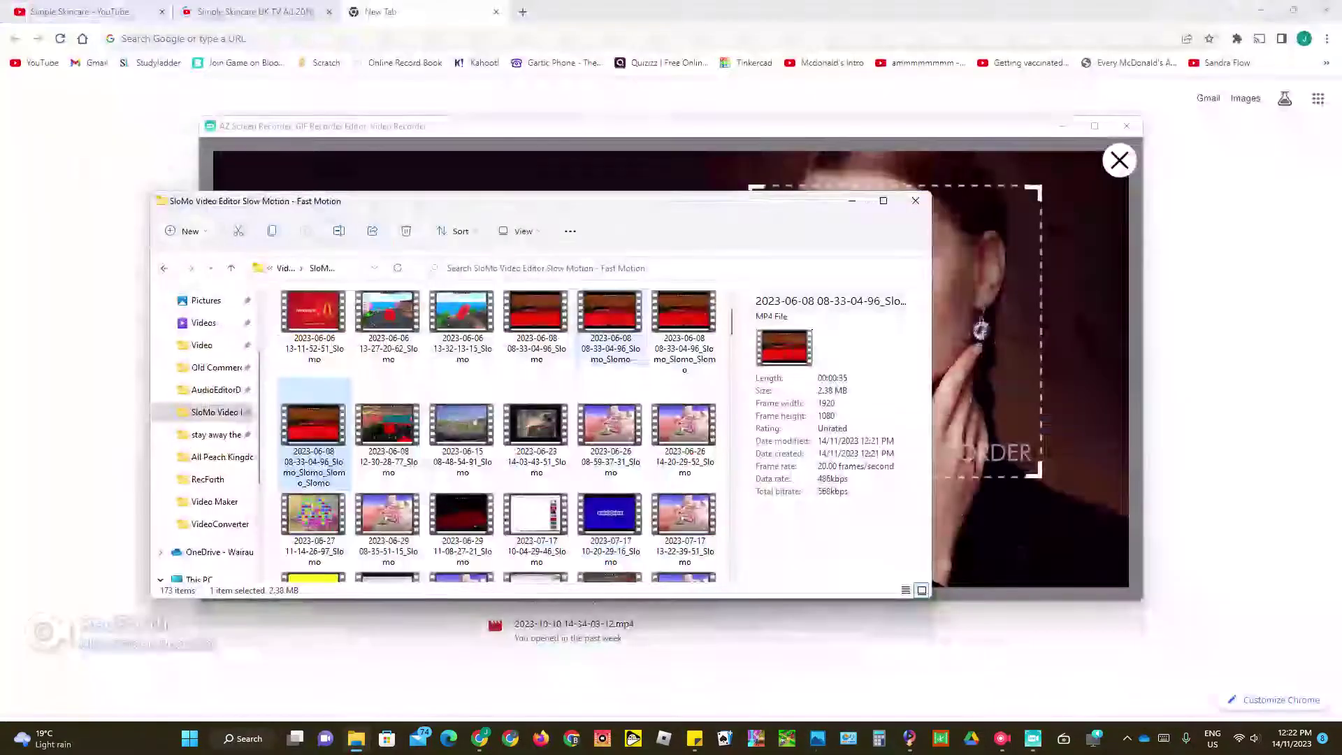
pyautogui.click(610, 325)
pyautogui.press('Delete')
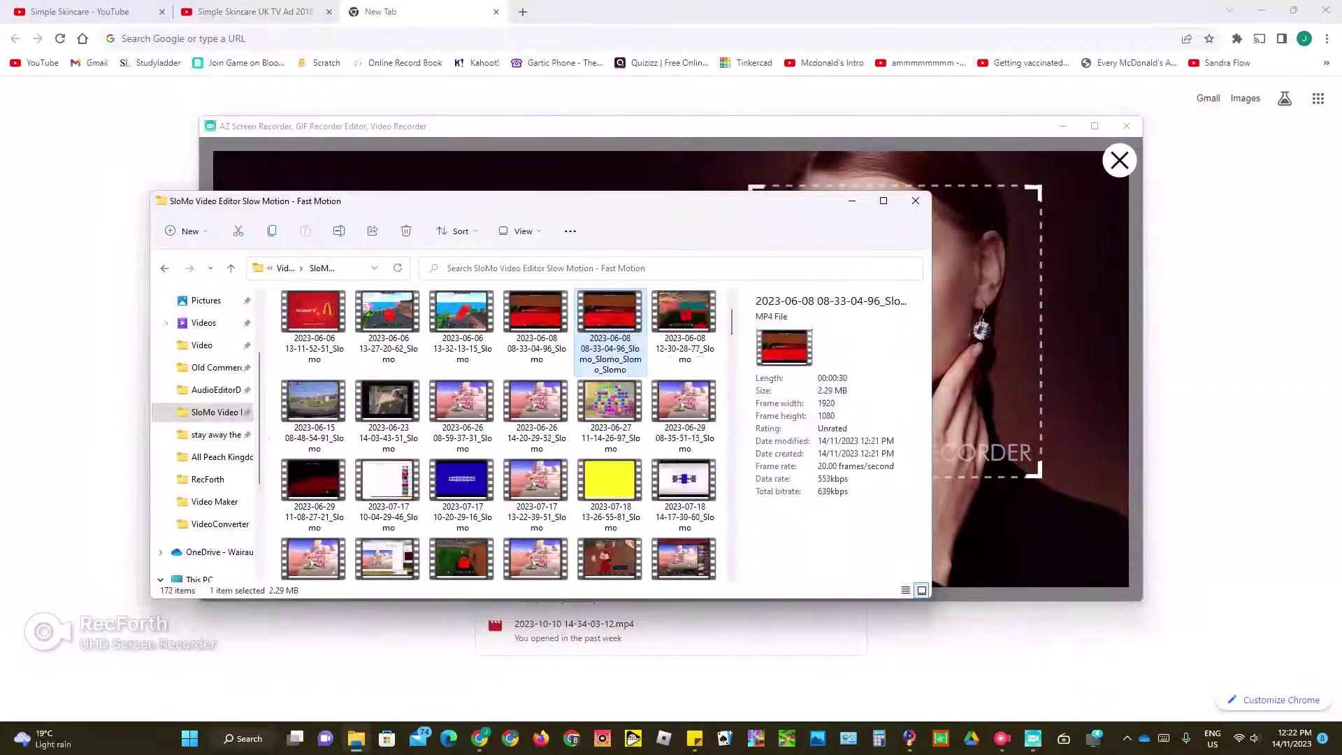
pyautogui.press('Delete')
pyautogui.press('Delete')
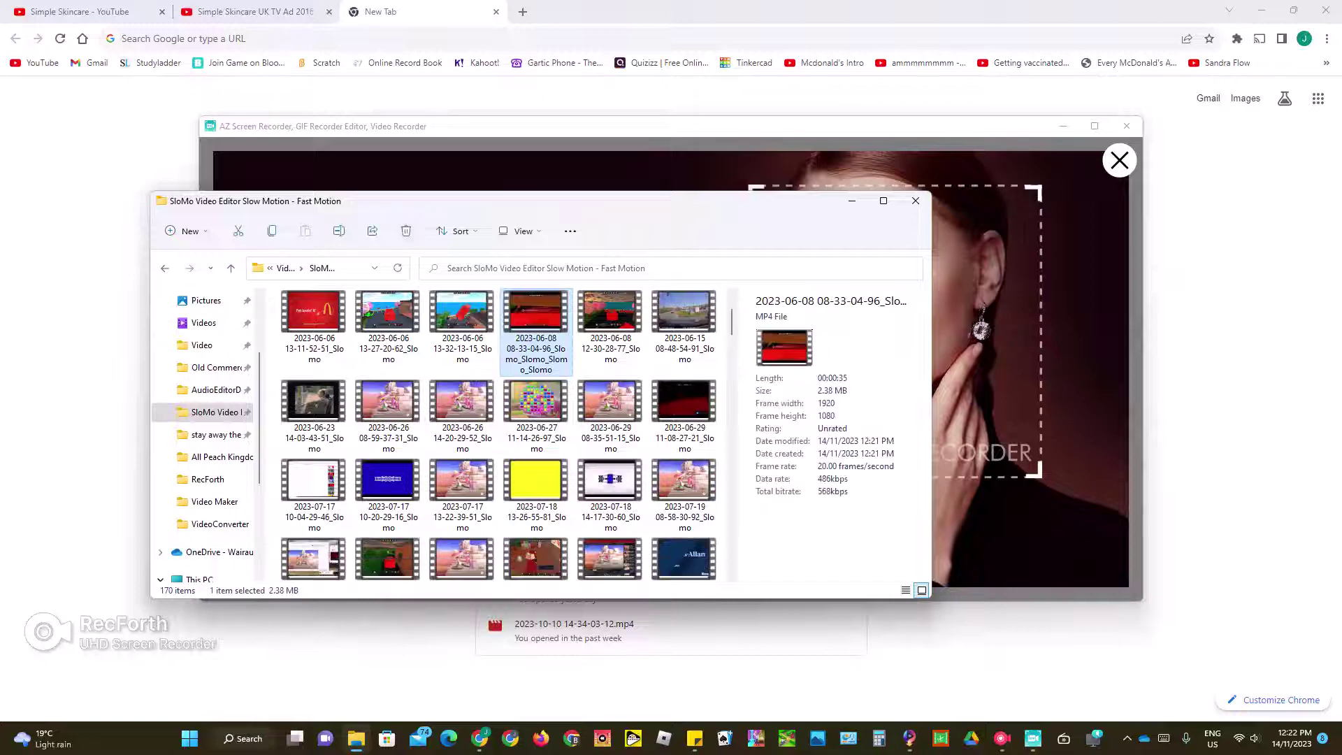
pyautogui.press('F2')
pyautogui.press('End')
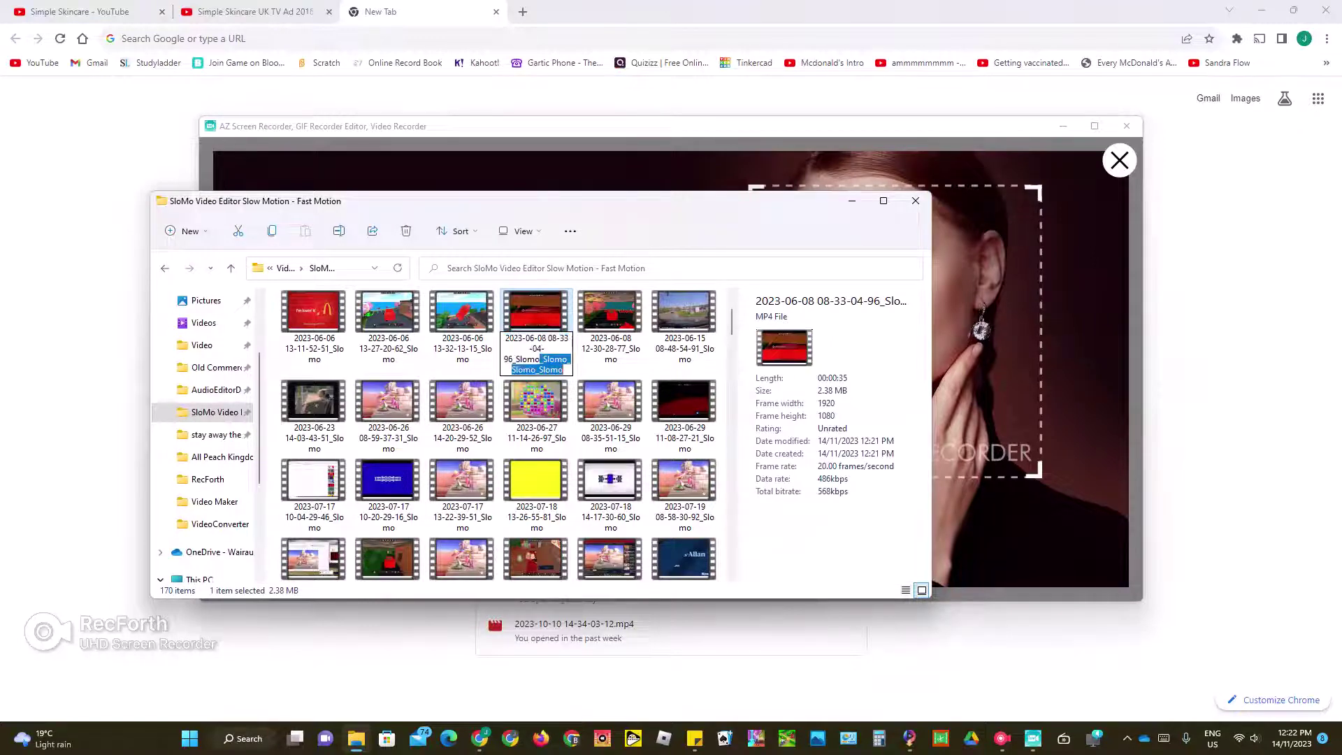
pyautogui.press('BackSpace')
pyautogui.press('BackSpace')
pyautogui.press('BackSpace')
pyautogui.press('BackSpace')
pyautogui.press('BackSpace')
pyautogui.press('BackSpace')
pyautogui.press('BackSpace')
pyautogui.press('BackSpace')
pyautogui.press('BackSpace')
pyautogui.press('BackSpace')
pyautogui.press('BackSpace')
pyautogui.press('BackSpace')
pyautogui.press('BackSpace')
pyautogui.press('BackSpace')
pyautogui.press('BackSpace')
pyautogui.press('BackSpace')
pyautogui.press('BackSpace')
pyautogui.press('BackSpace')
pyautogui.press('Return')
pyautogui.press('Return')
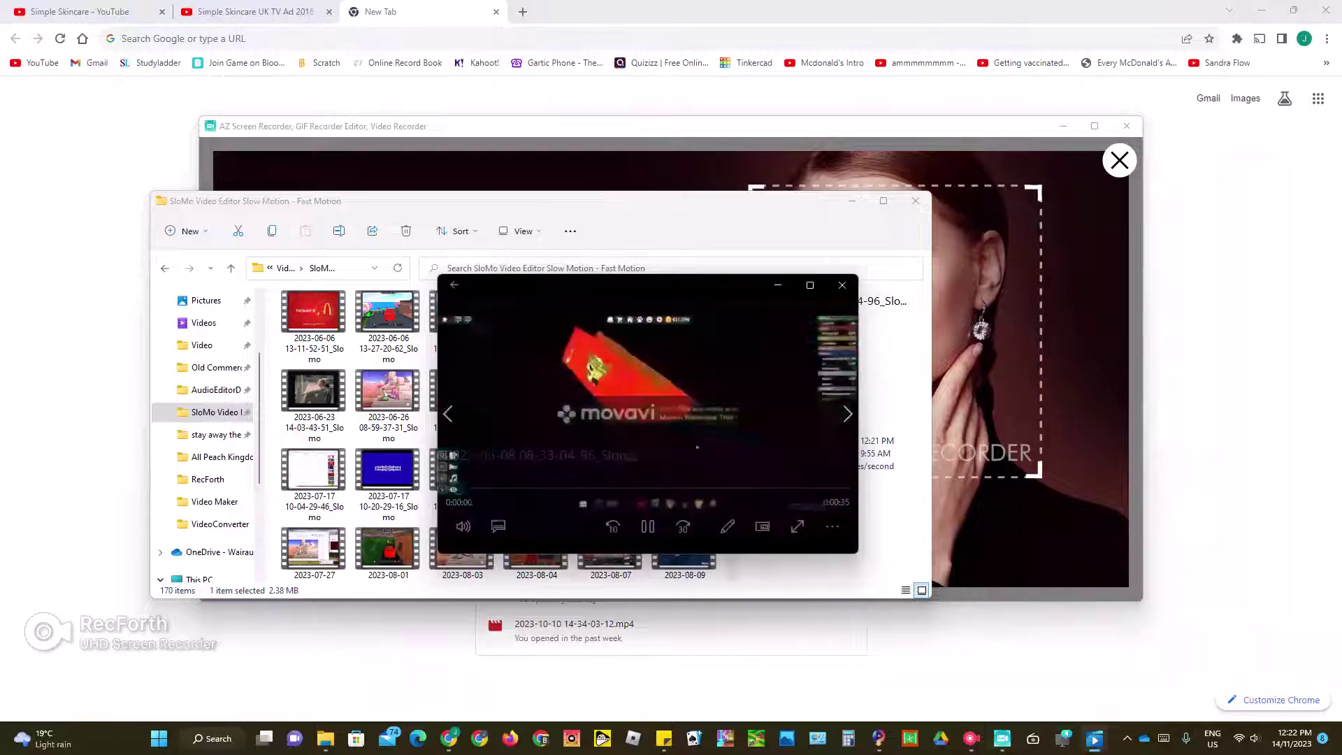
pyautogui.click(613, 526)
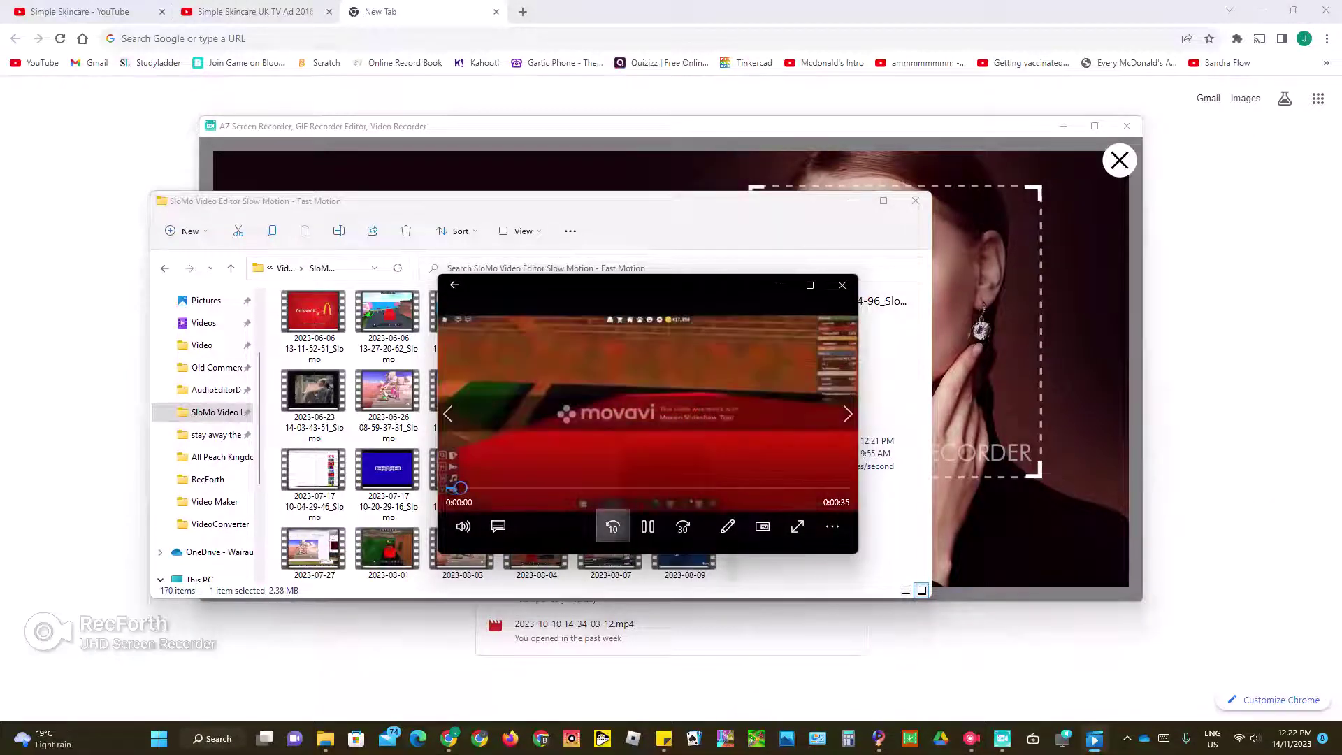
pyautogui.click(613, 526)
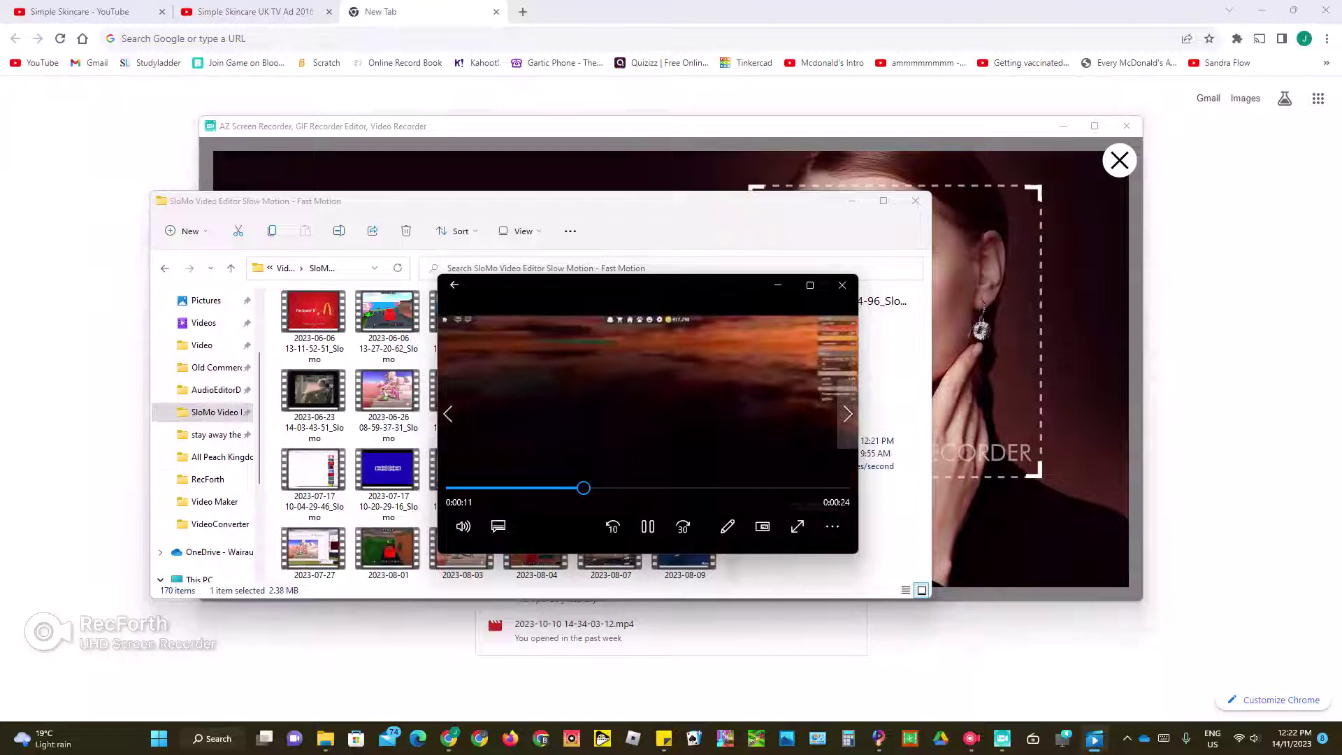
pyautogui.click(847, 413)
pyautogui.click(847, 414)
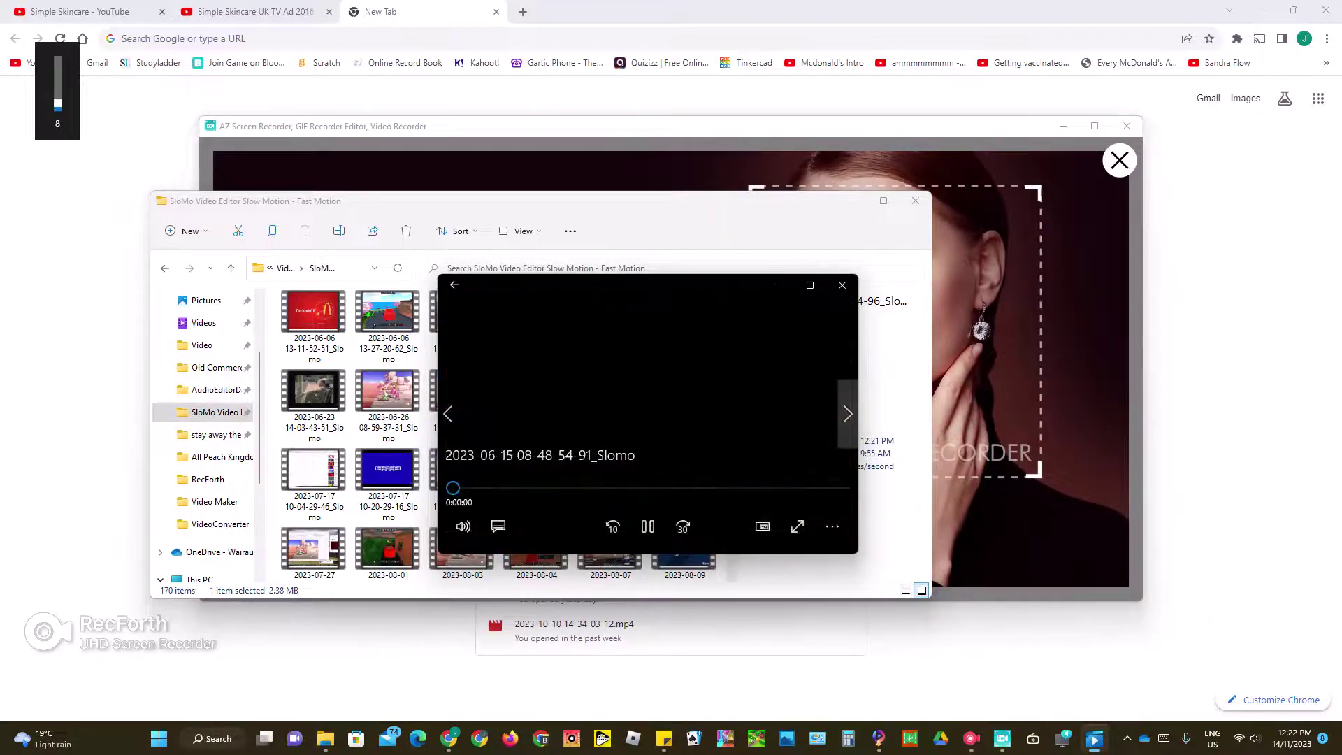
pyautogui.press('Right')
pyautogui.press('Right')
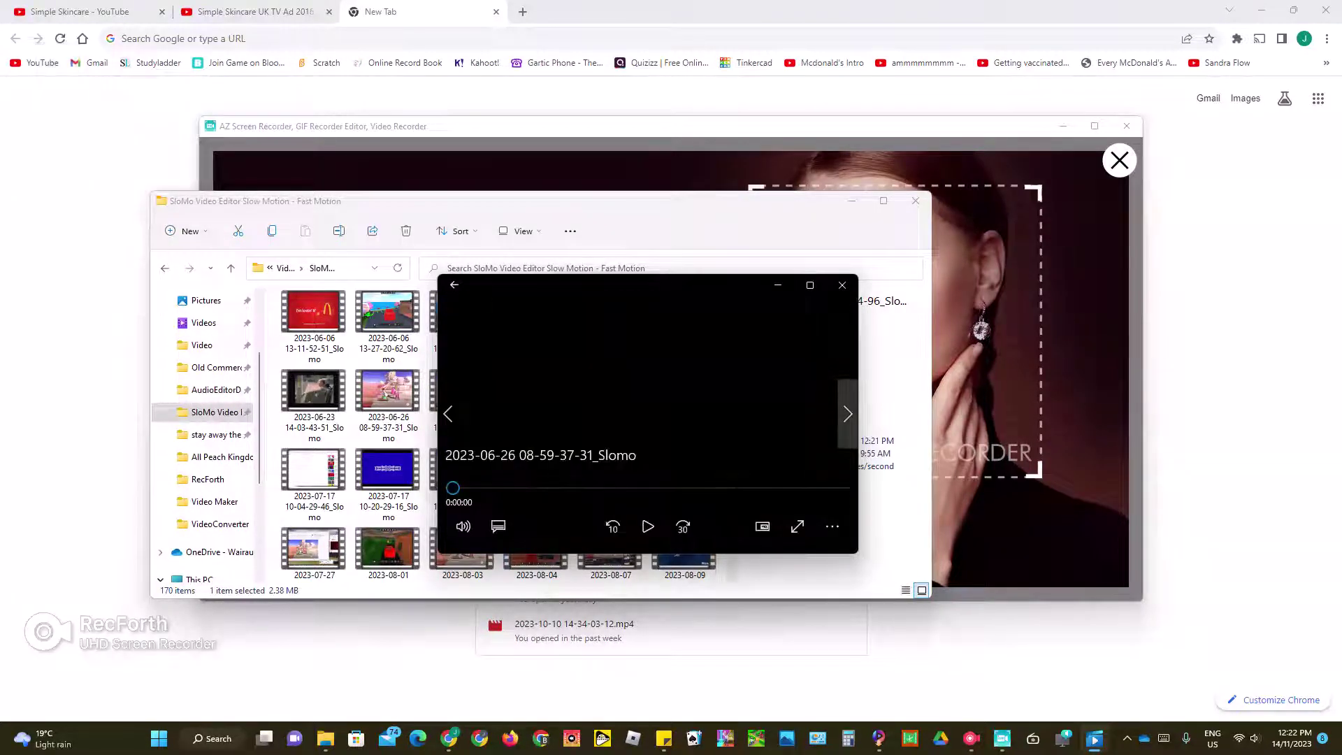
pyautogui.press('Right')
pyautogui.press('Right')
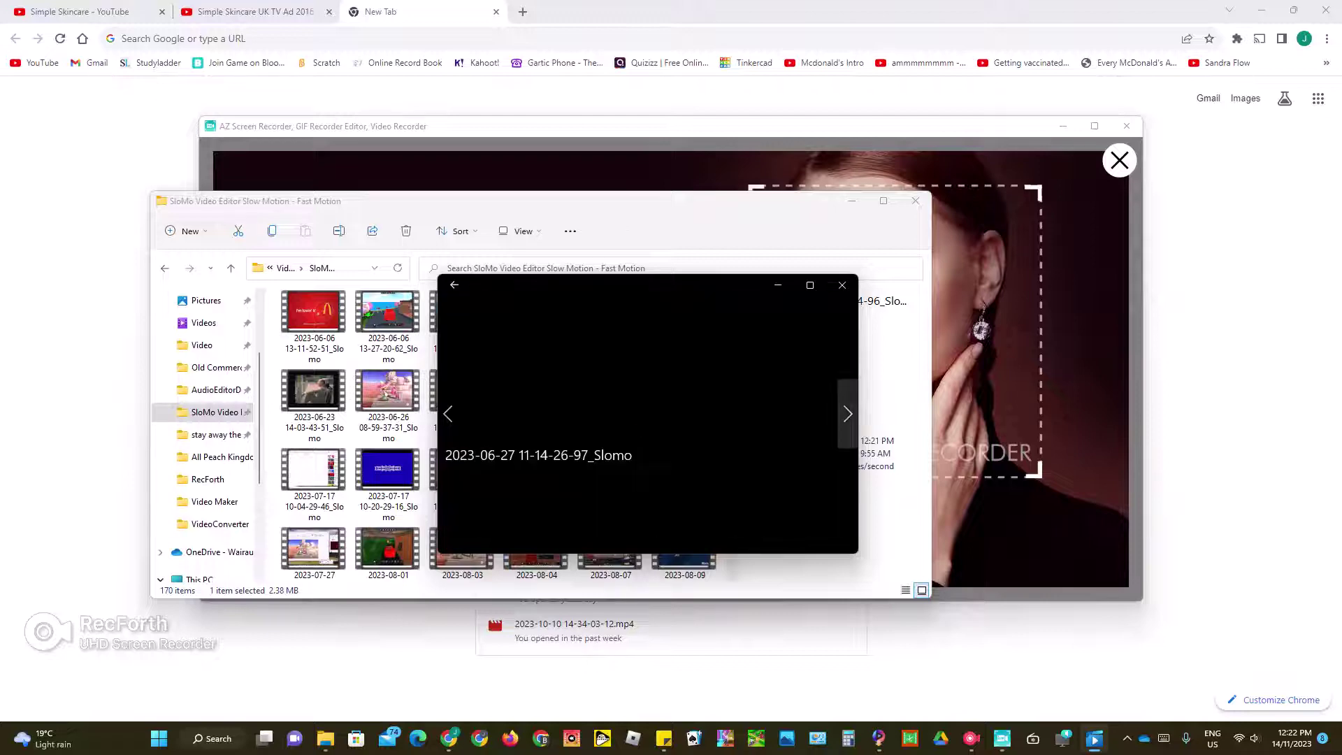
pyautogui.click(843, 285)
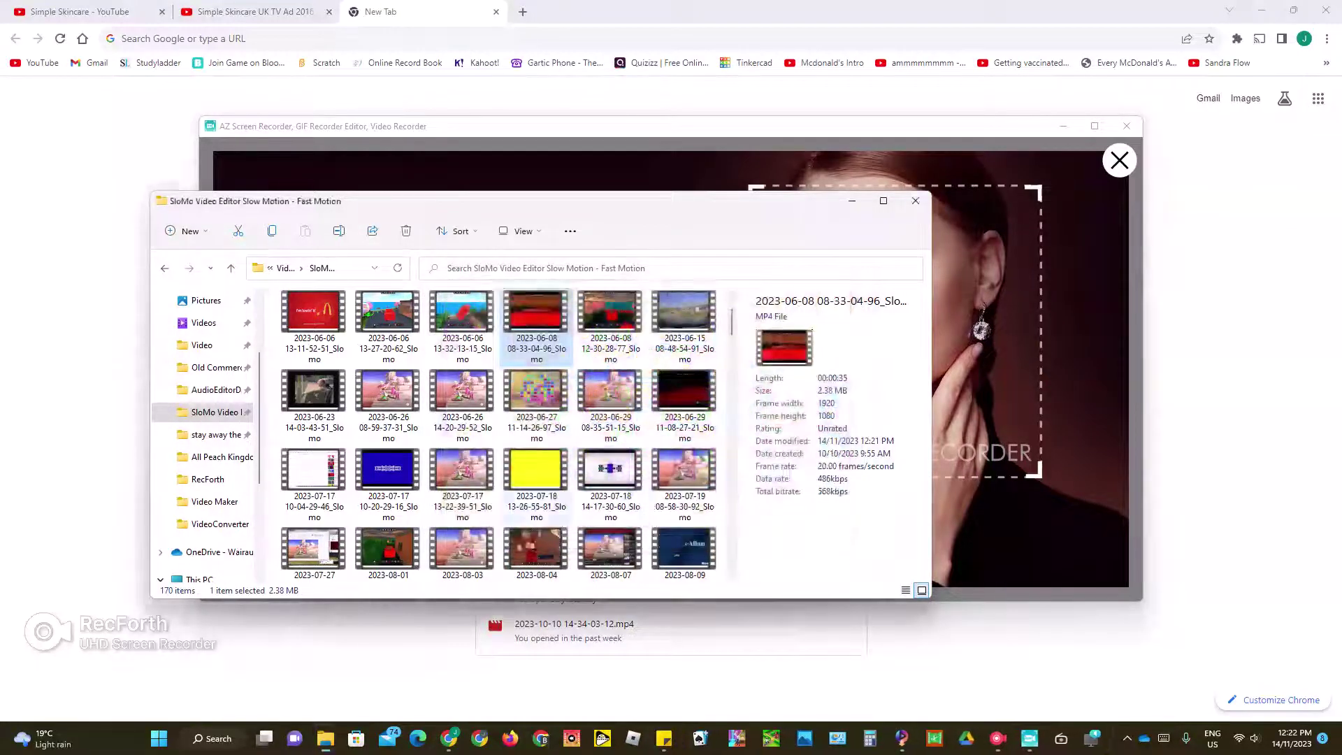
pyautogui.click(536, 391)
pyautogui.rightClick(558, 418)
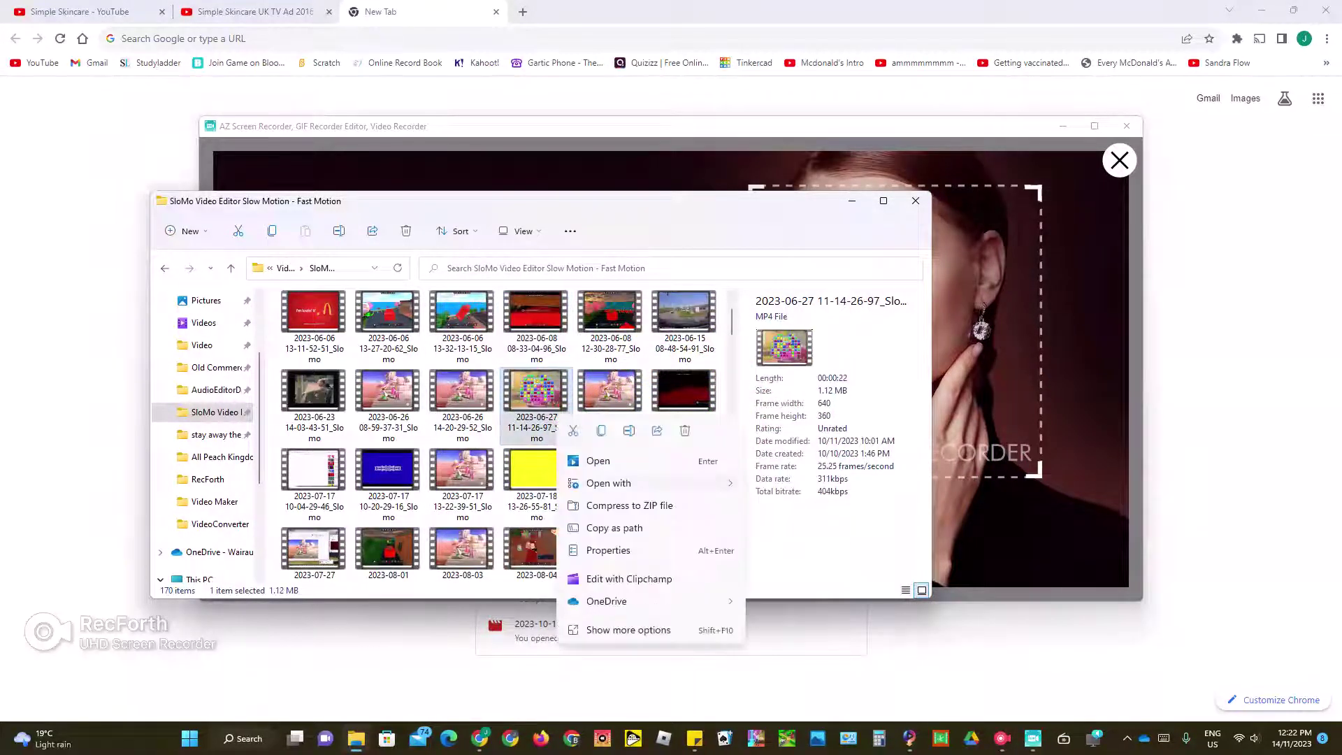
pyautogui.moveTo(608, 483)
pyautogui.click(799, 330)
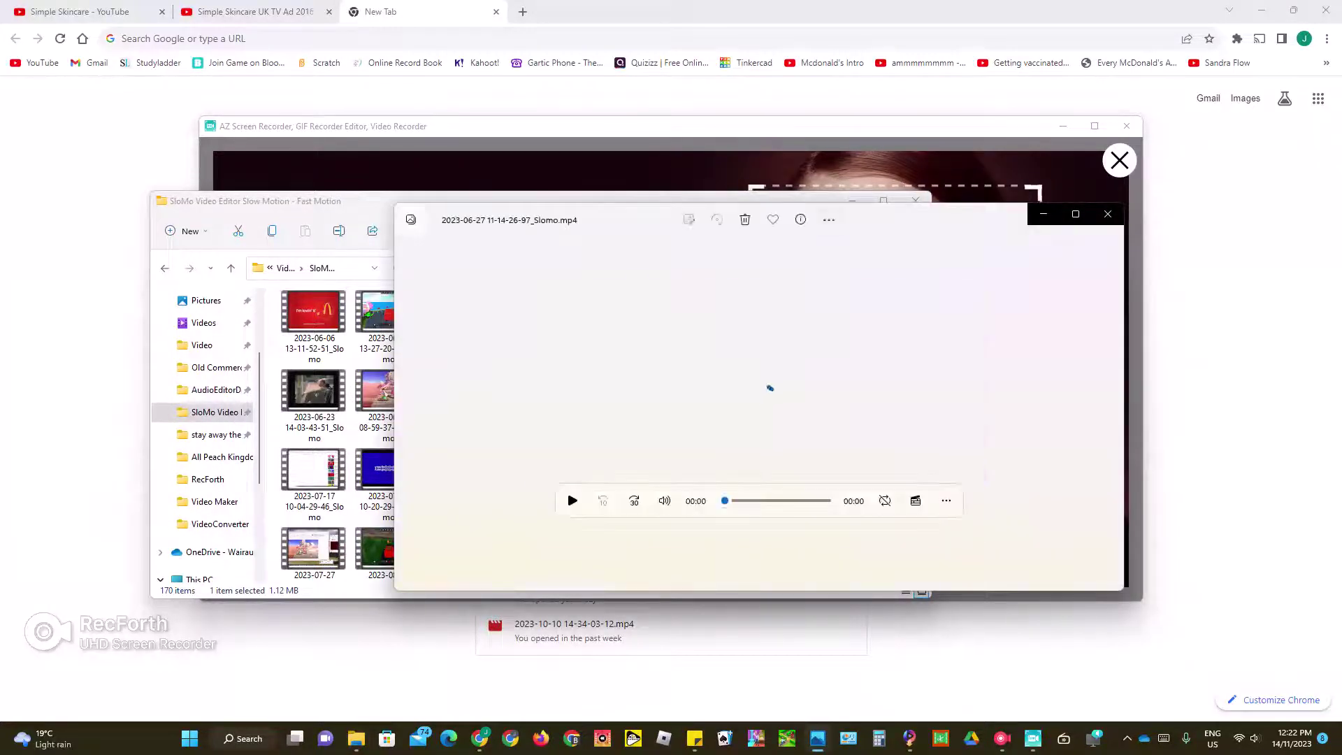
# - Add slo-mo at the slowest speed near the clip's end, save a copy, and return to File Explorer
pyautogui.click(829, 219)
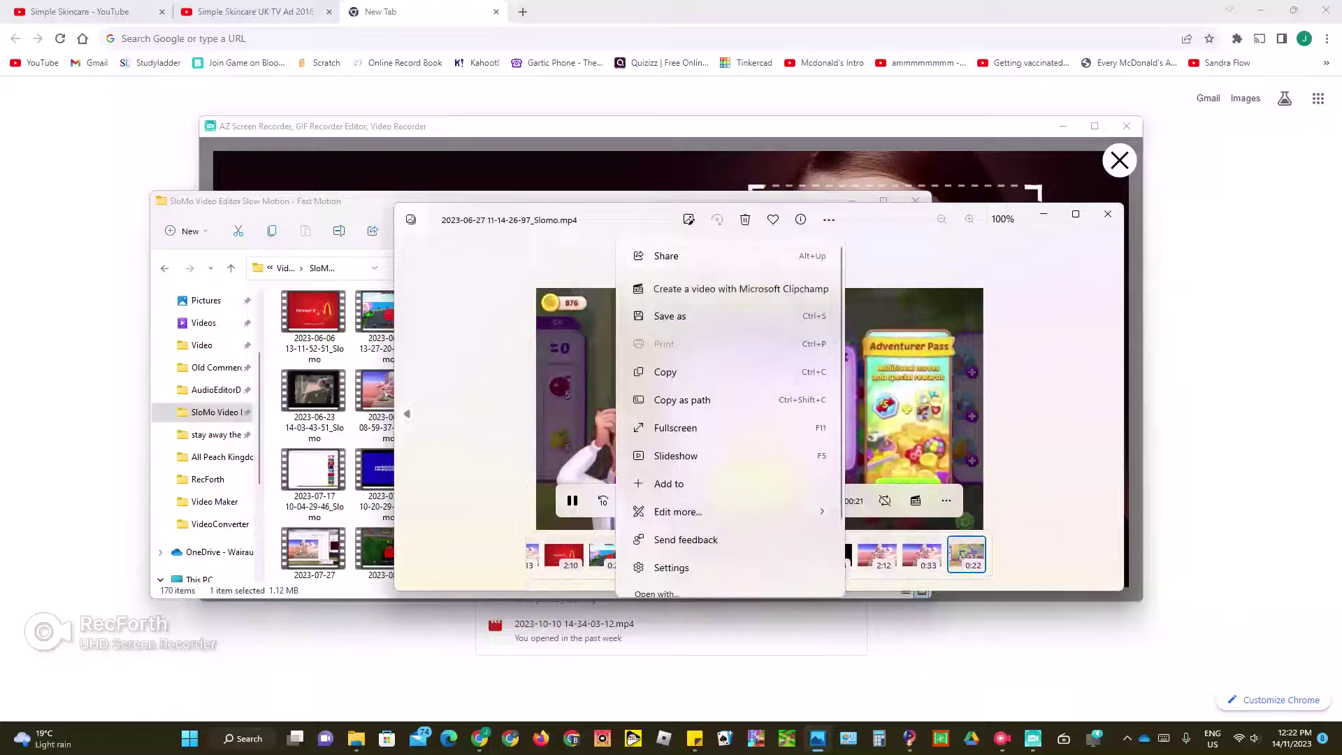
pyautogui.moveTo(730, 502)
pyautogui.click(897, 516)
pyautogui.press('XF86AudioLowerVolume')
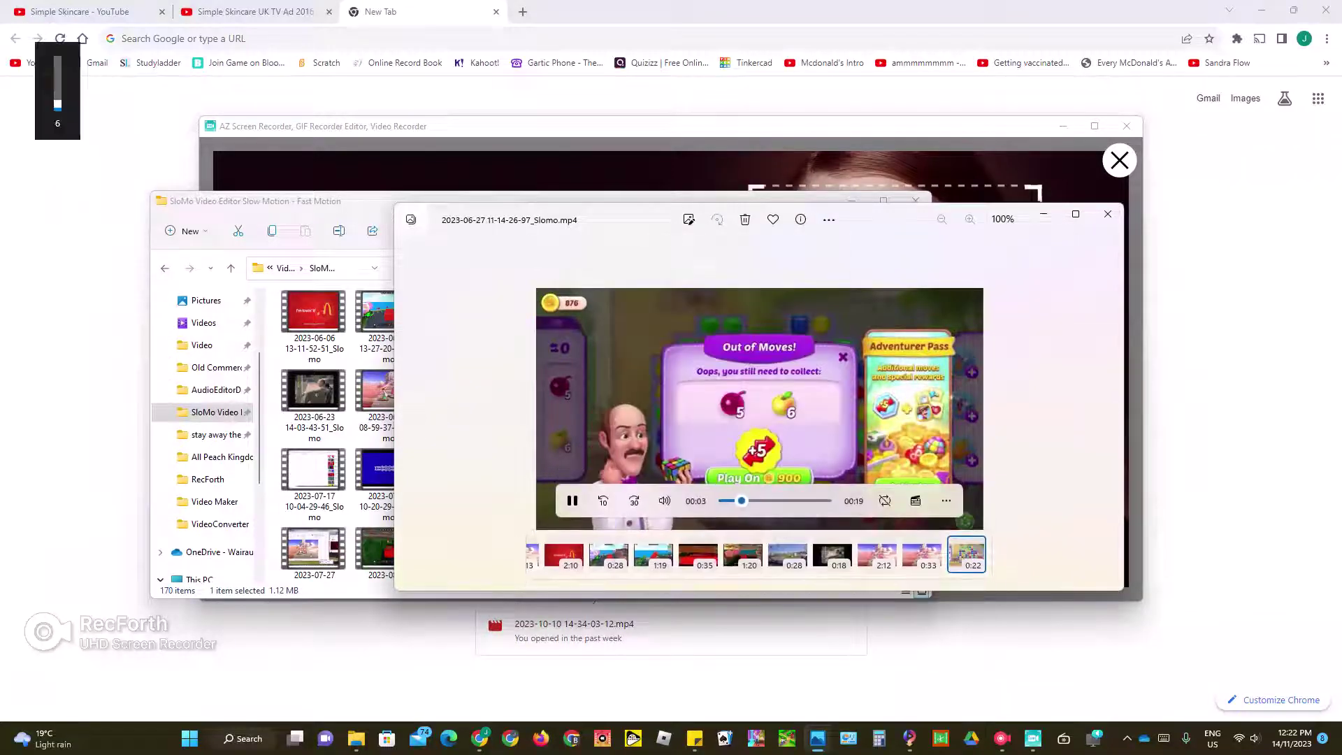
pyautogui.press('XF86AudioRaiseVolume')
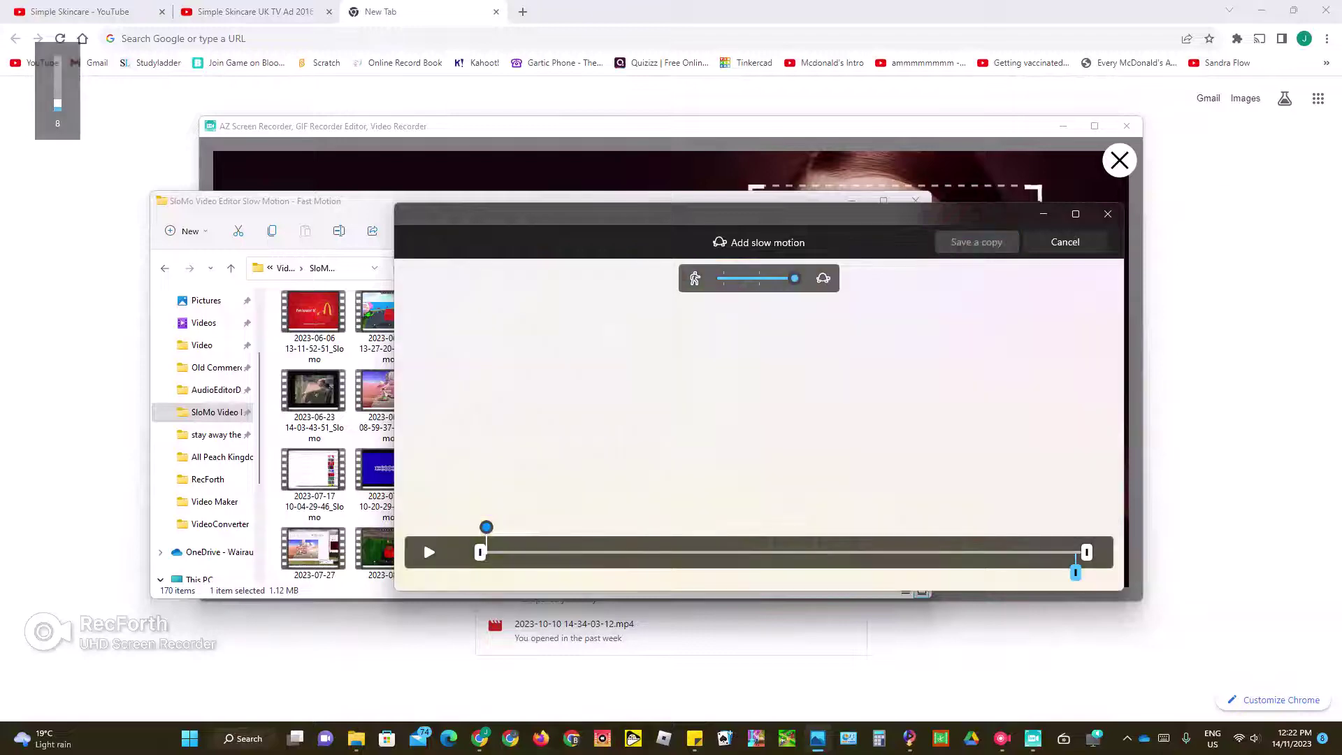
pyautogui.hotkey('alt', 'Tab')
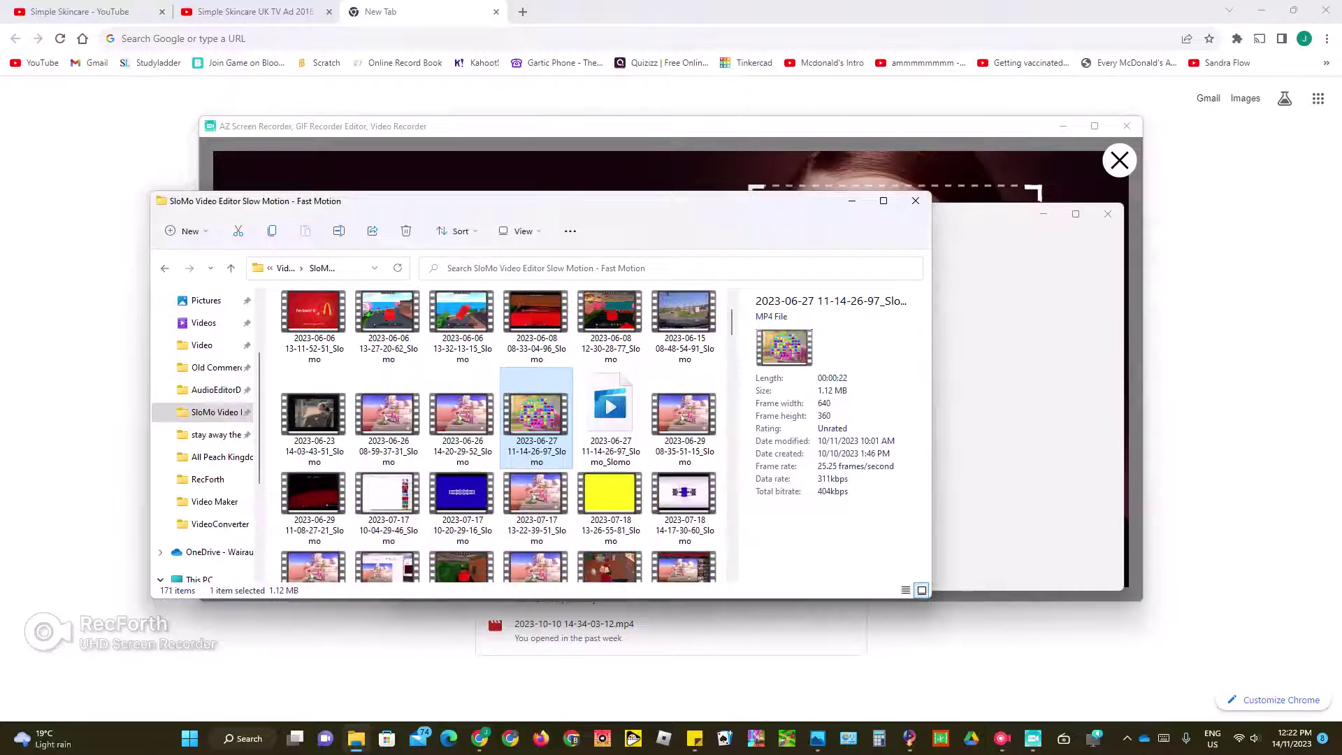
pyautogui.click(610, 418)
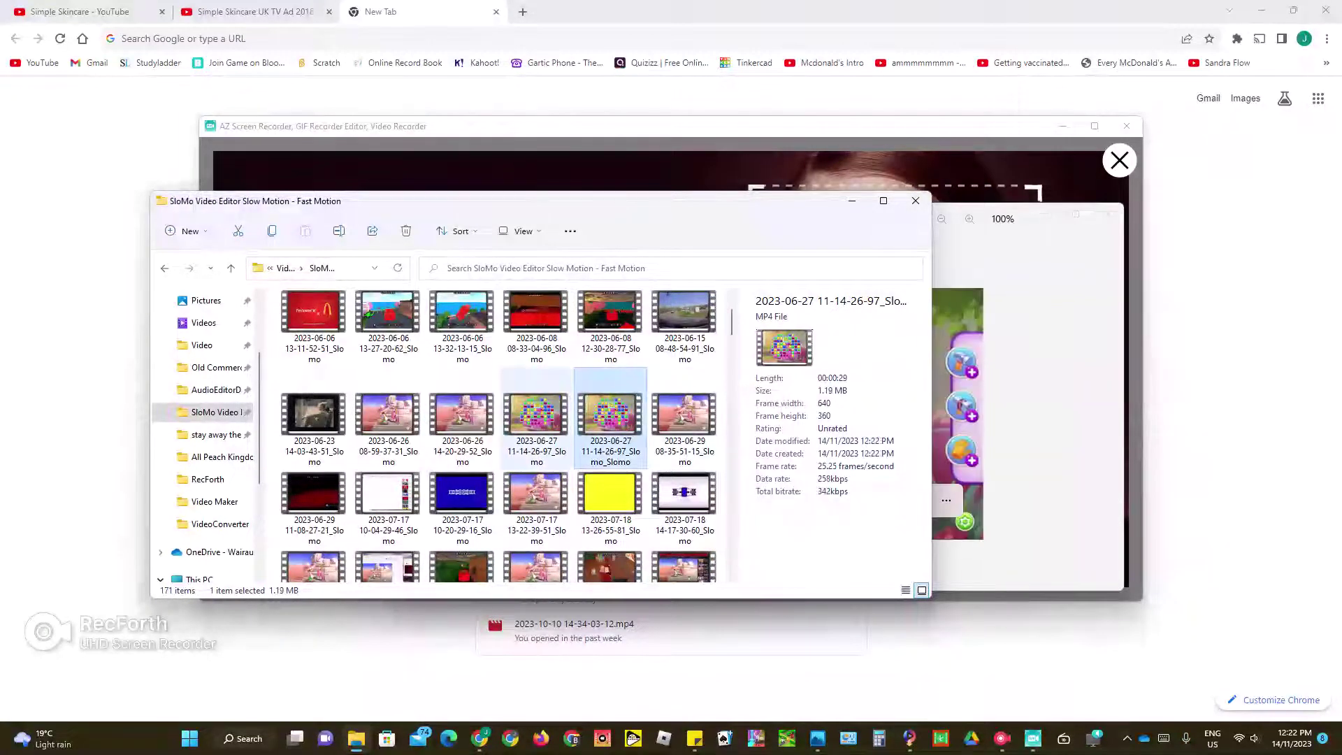
pyautogui.click(536, 418)
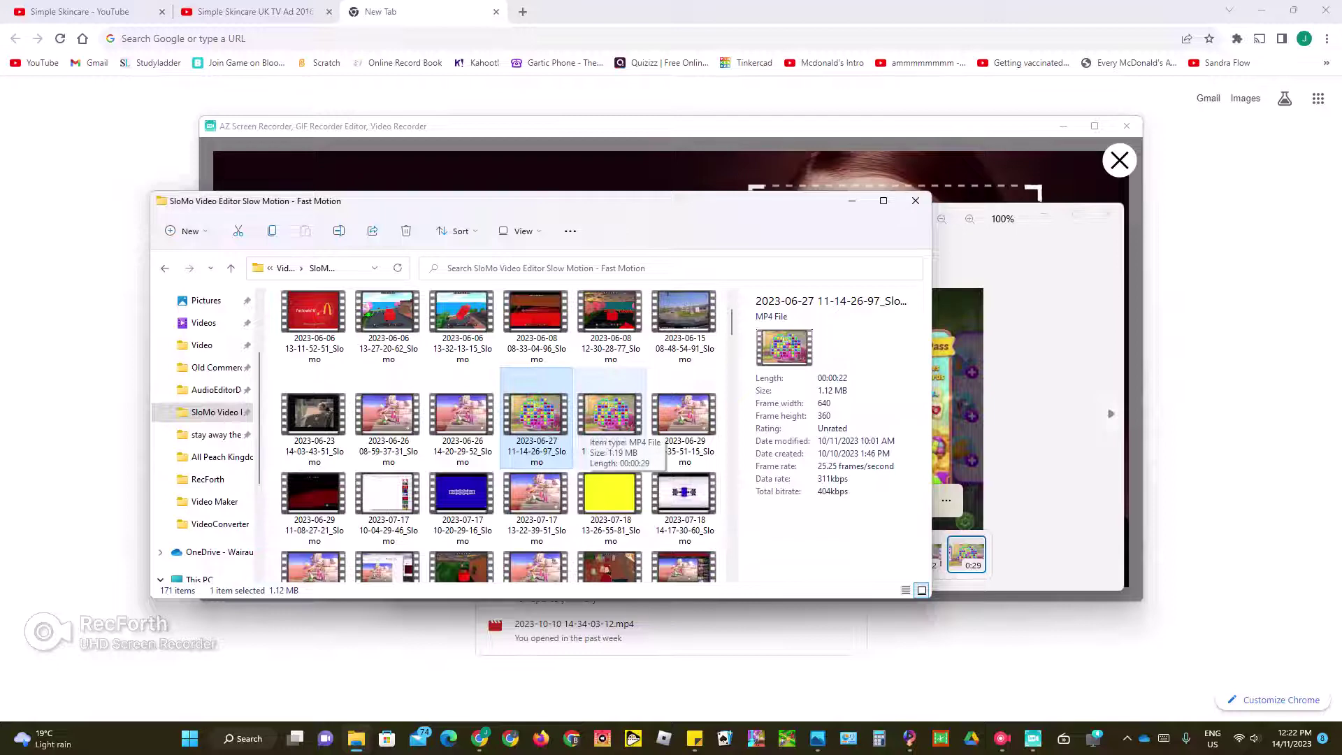
pyautogui.click(610, 419)
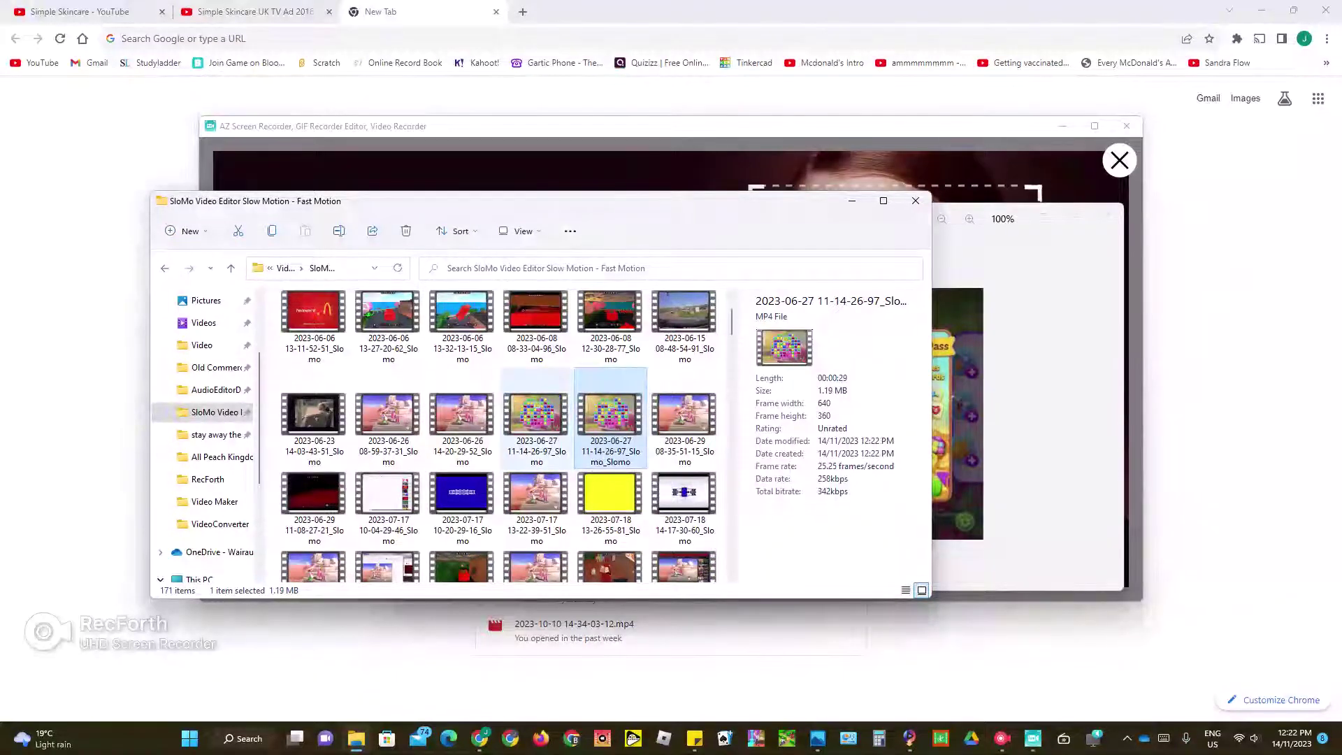
pyautogui.click(537, 419)
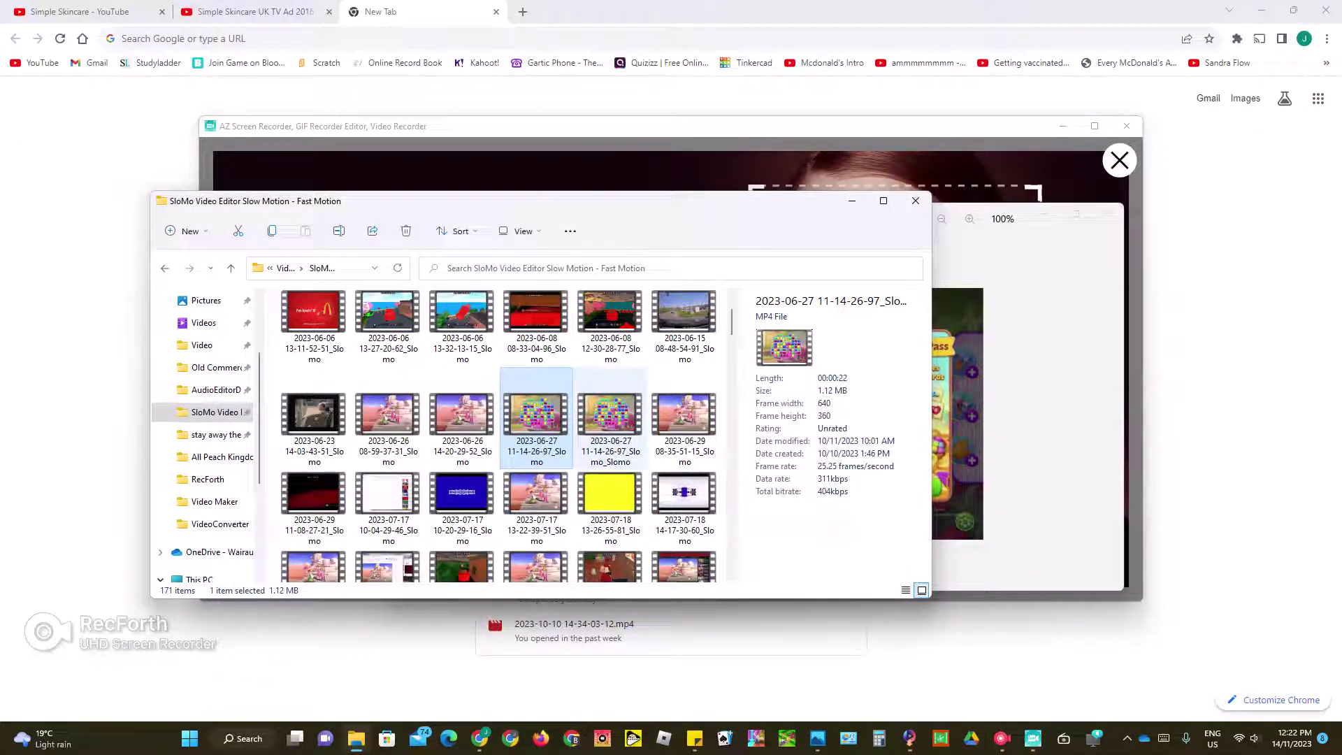
pyautogui.doubleClick(611, 420)
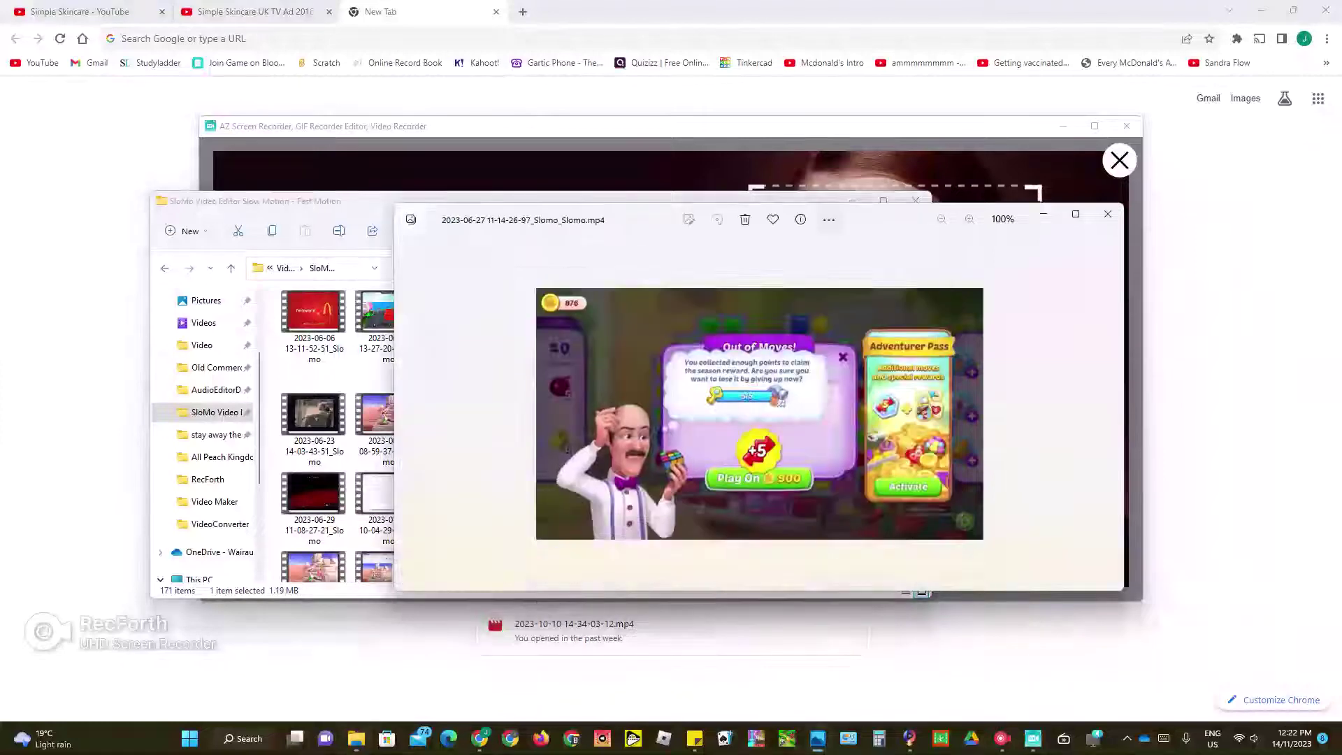
pyautogui.click(829, 219)
pyautogui.moveTo(678, 511)
pyautogui.click(907, 516)
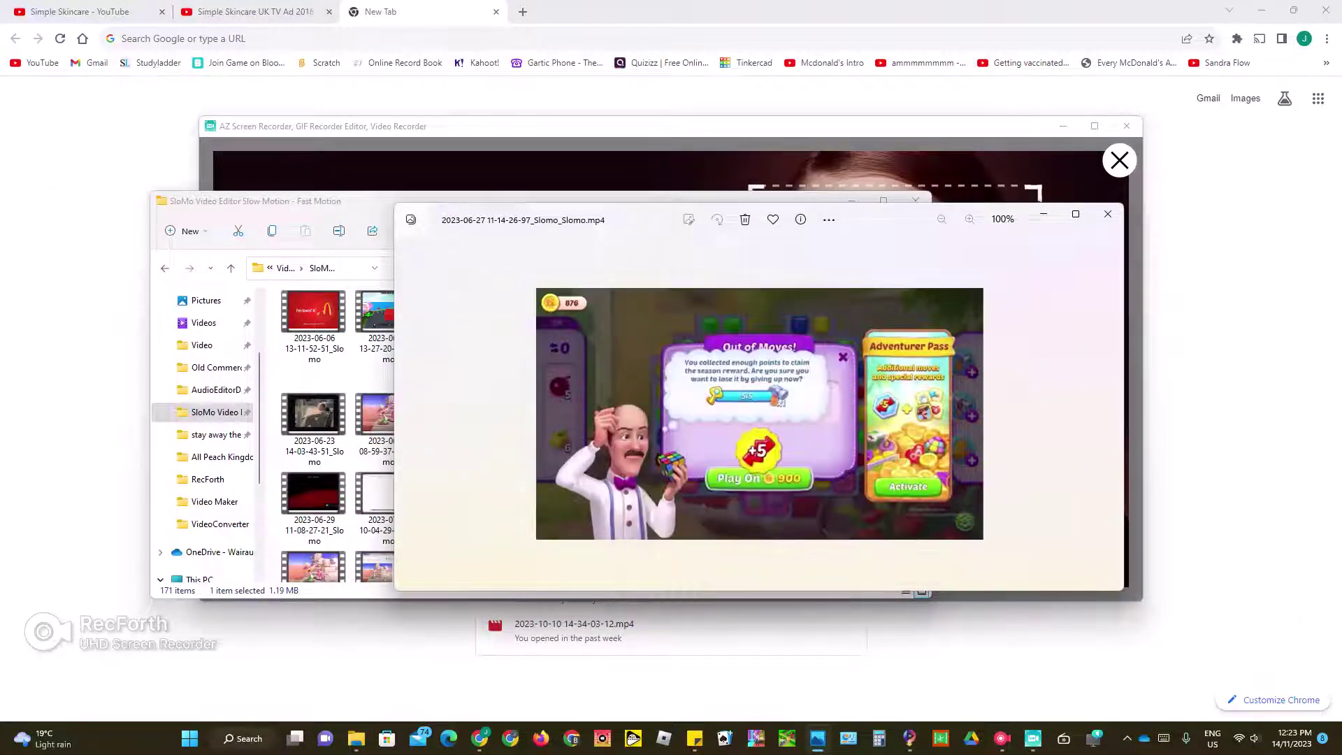
pyautogui.press('Right')
pyautogui.press('Left')
pyautogui.click(829, 219)
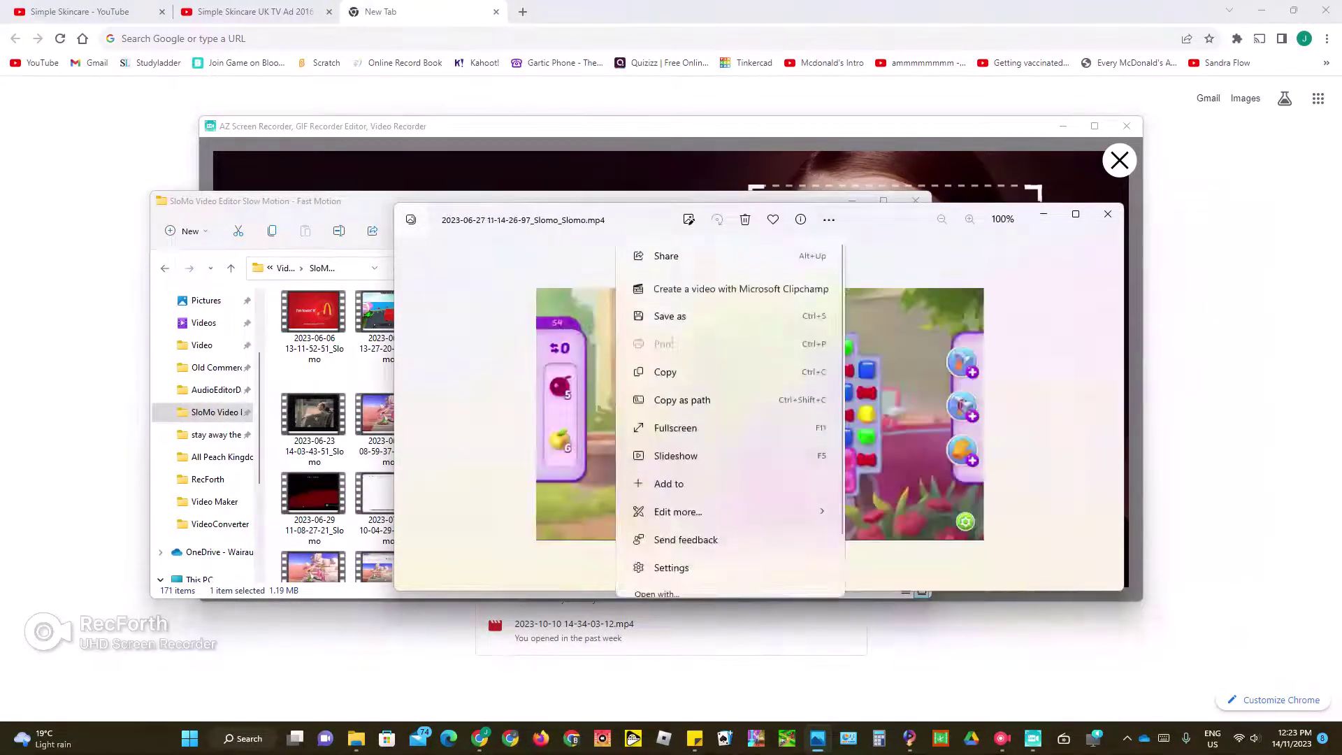
pyautogui.moveTo(678, 512)
pyautogui.click(896, 513)
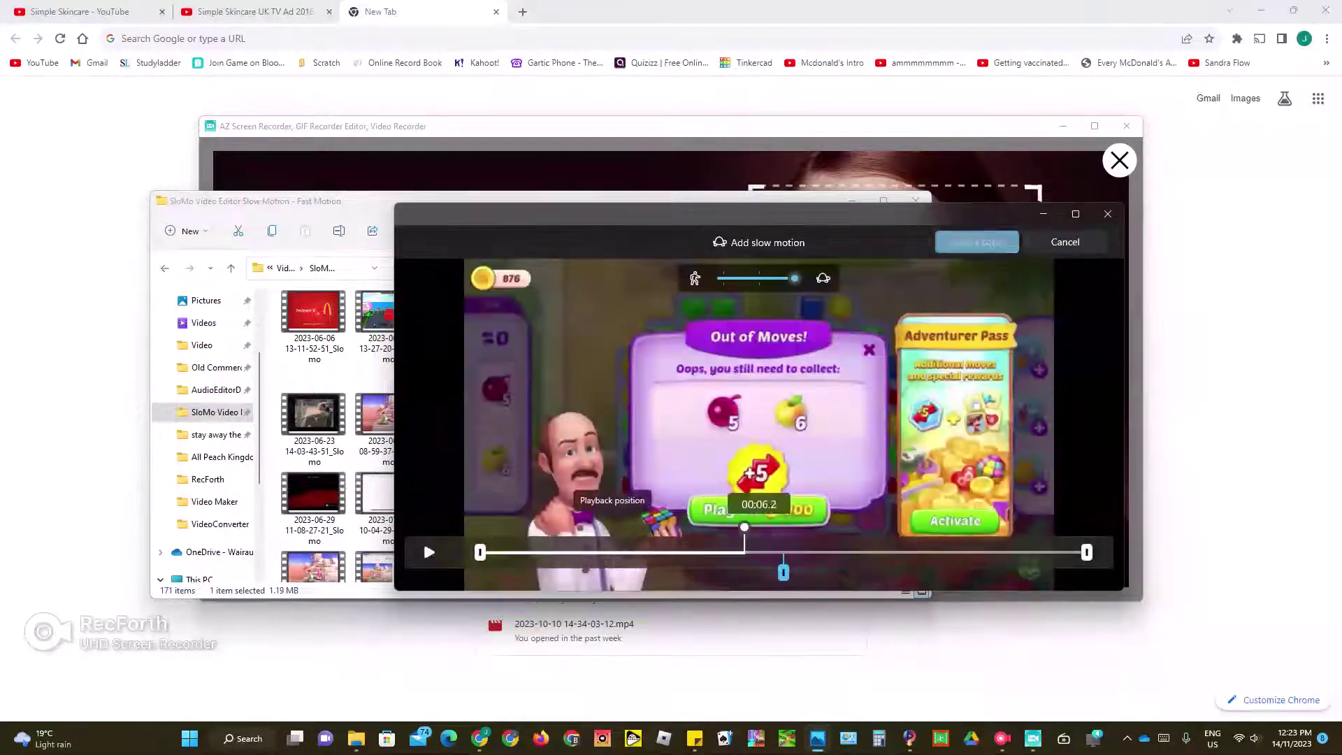
pyautogui.click(977, 242)
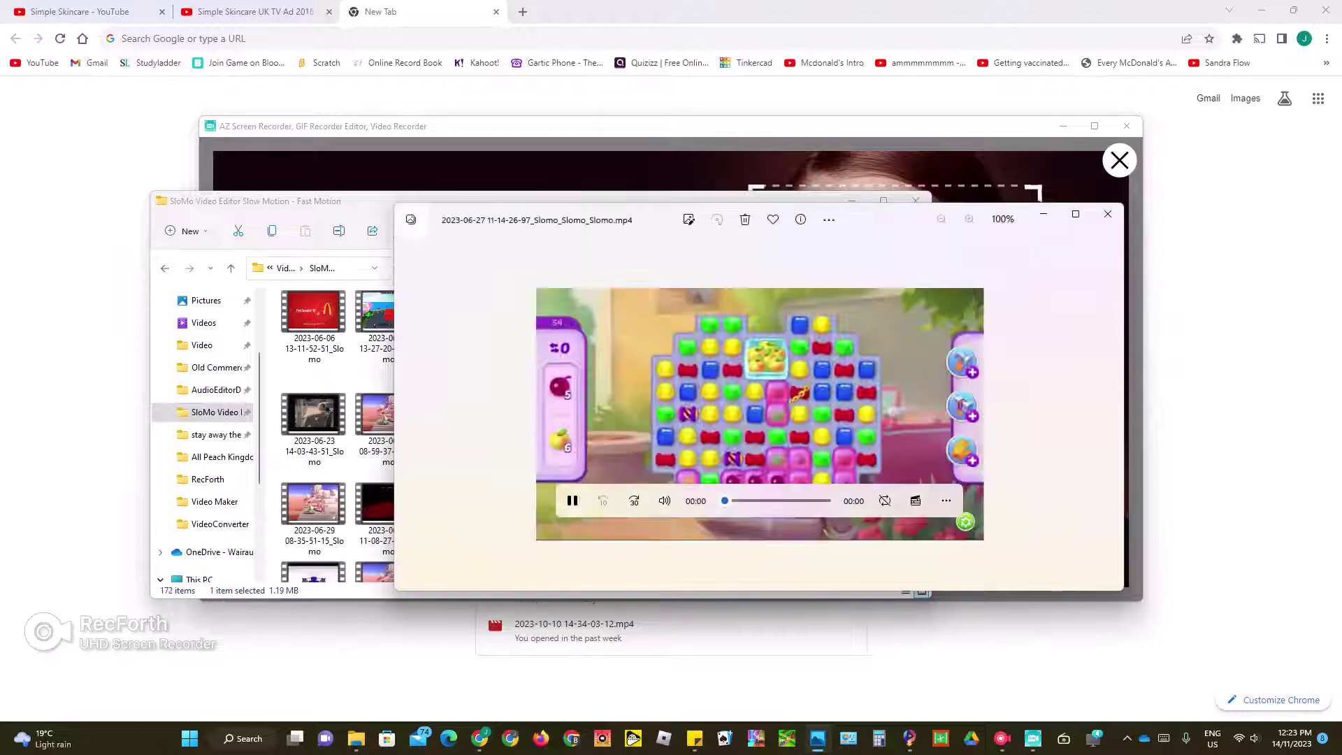
pyautogui.click(829, 220)
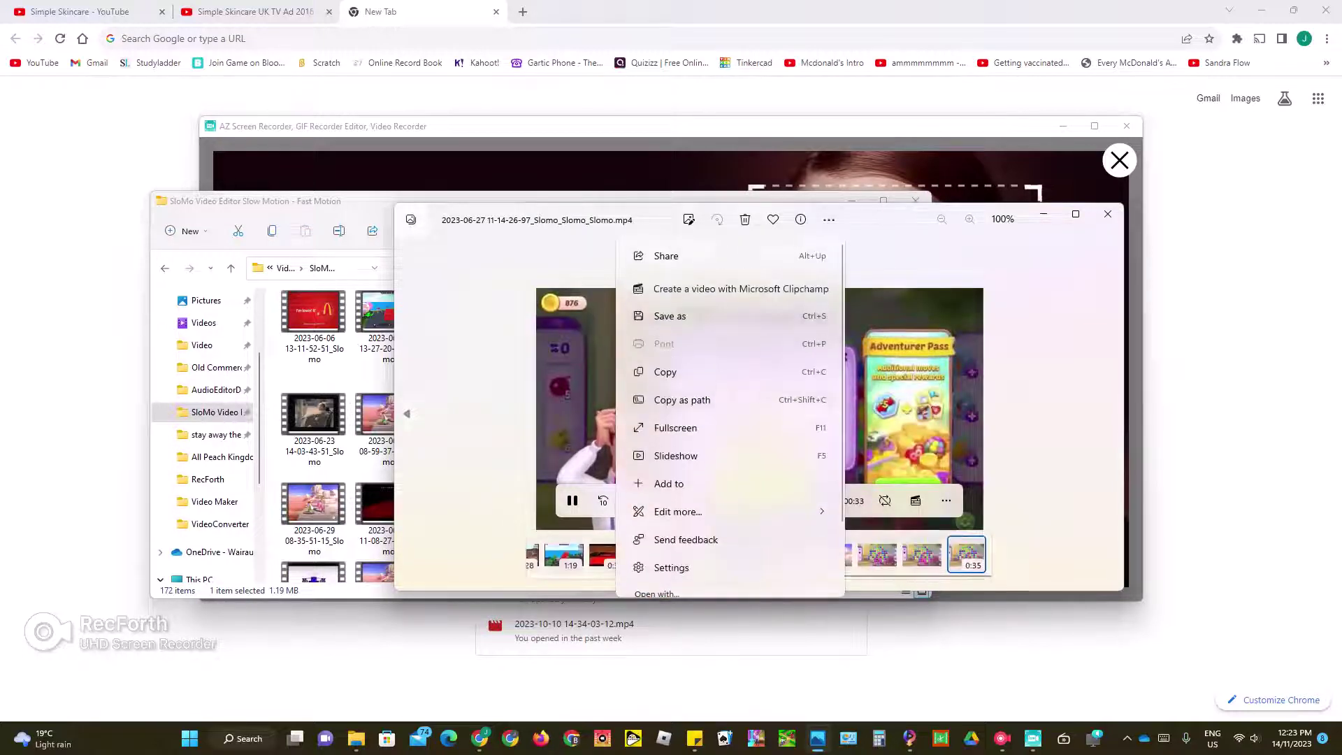
pyautogui.moveTo(727, 511)
pyautogui.click(902, 554)
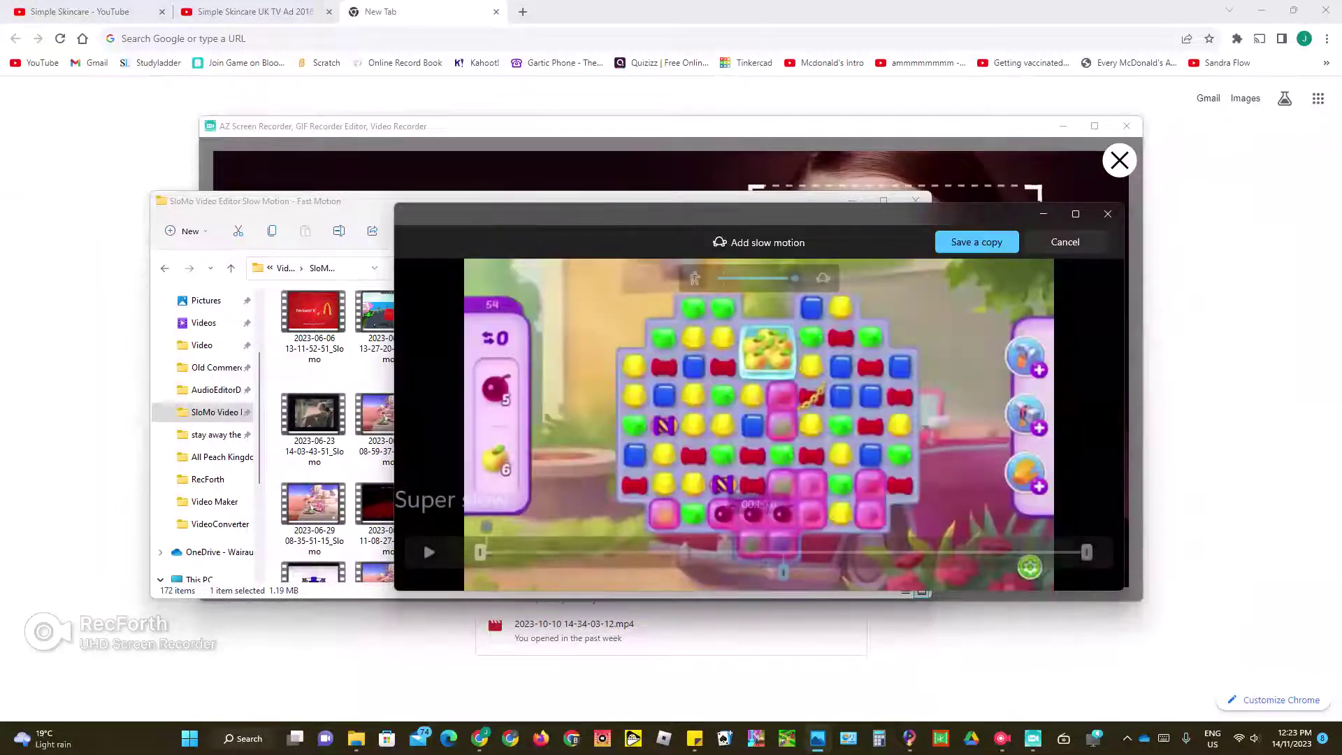
pyautogui.click(976, 242)
pyautogui.click(699, 197)
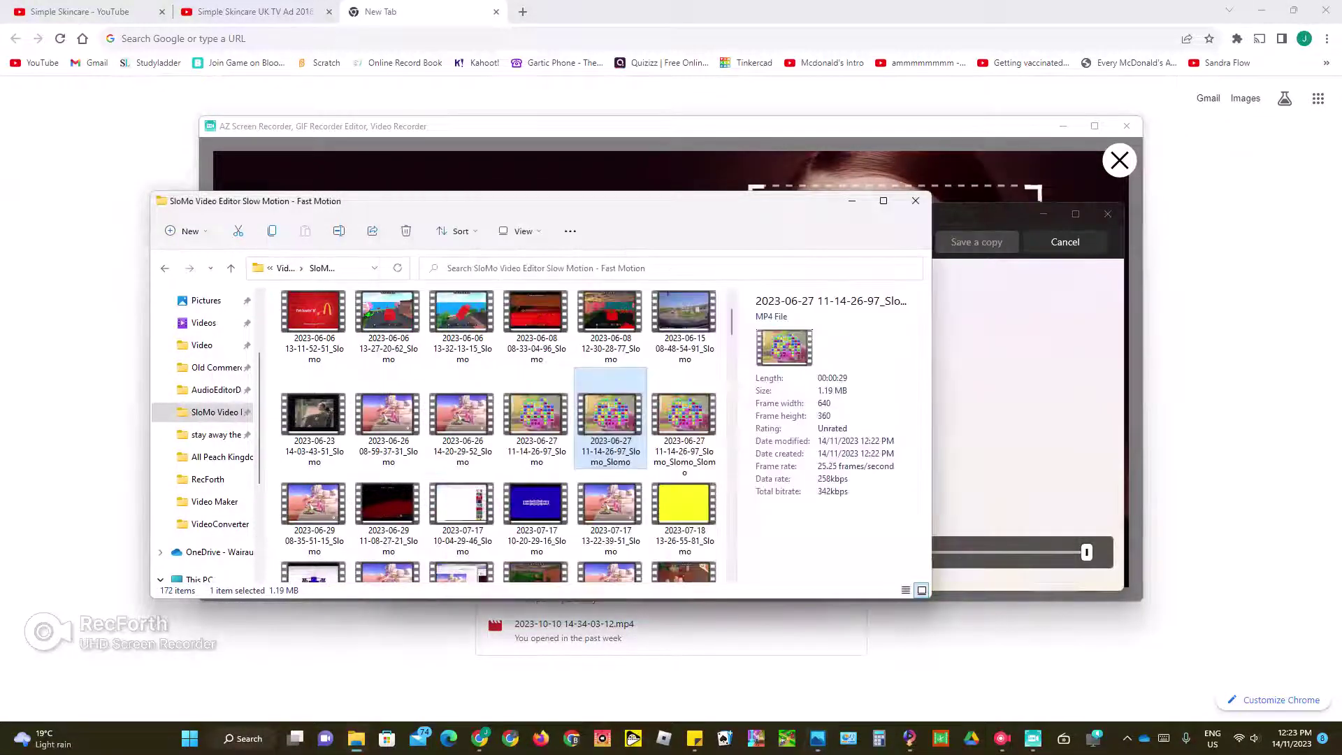
pyautogui.click(388, 406)
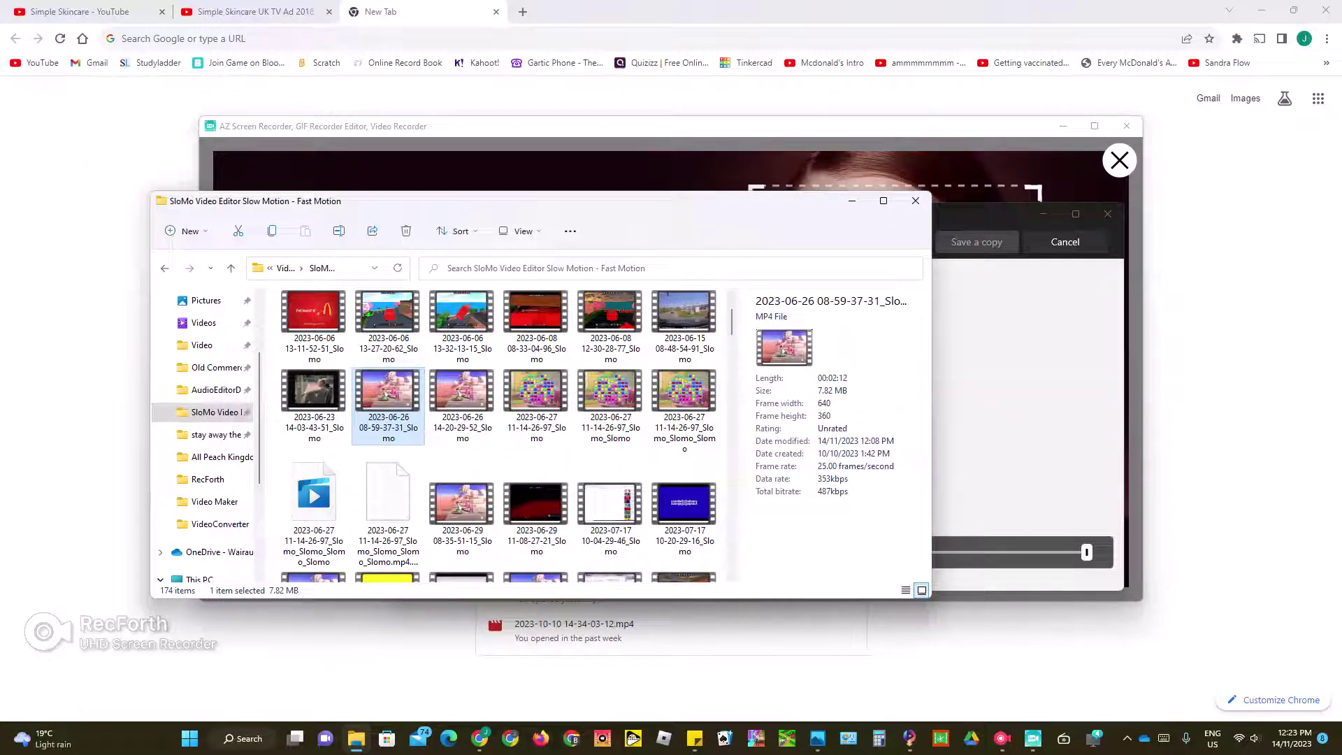
pyautogui.click(537, 398)
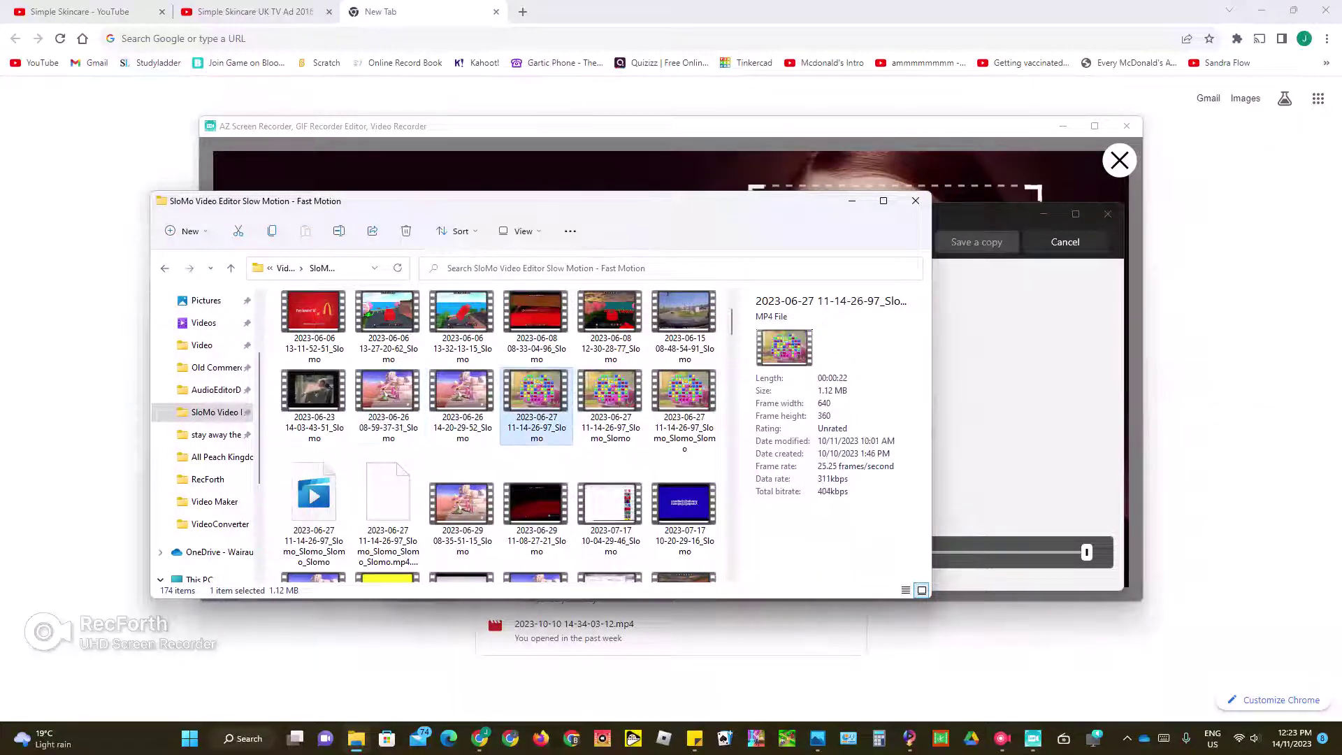
pyautogui.click(462, 509)
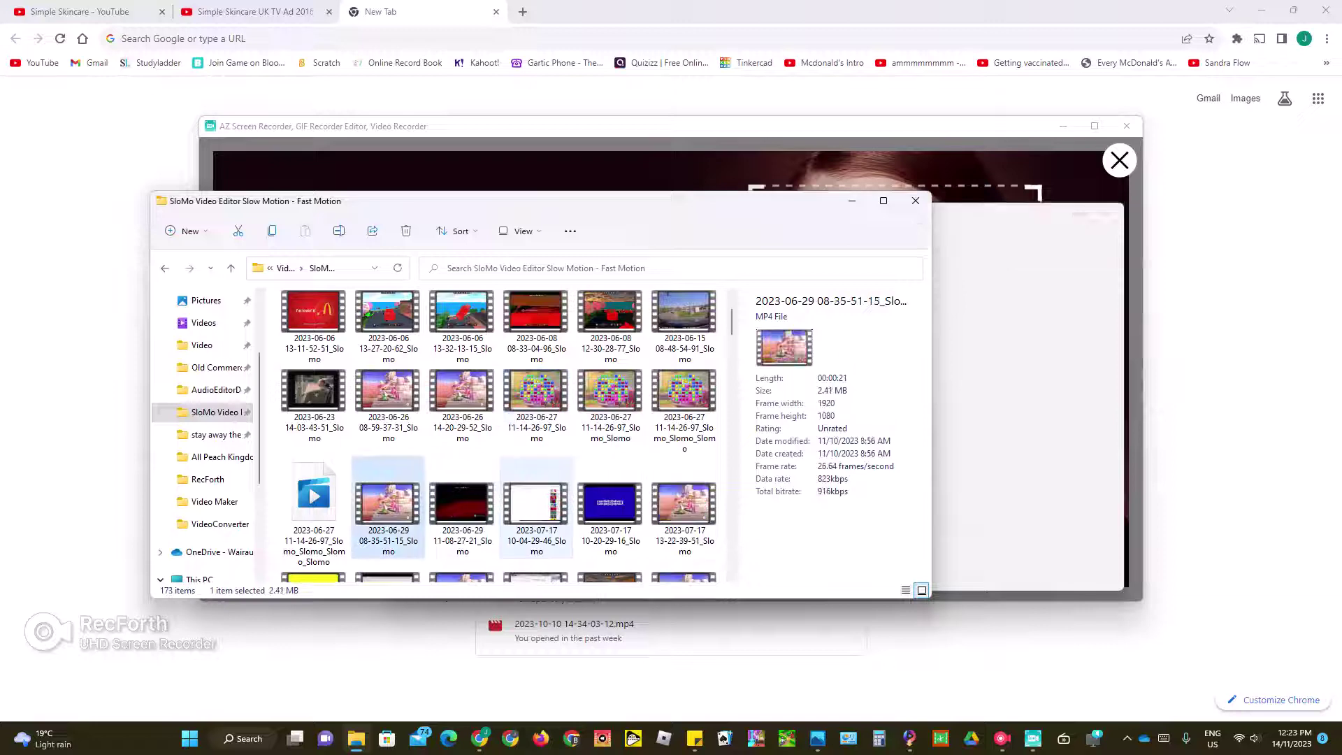
pyautogui.click(536, 509)
pyautogui.click(462, 508)
pyautogui.click(536, 509)
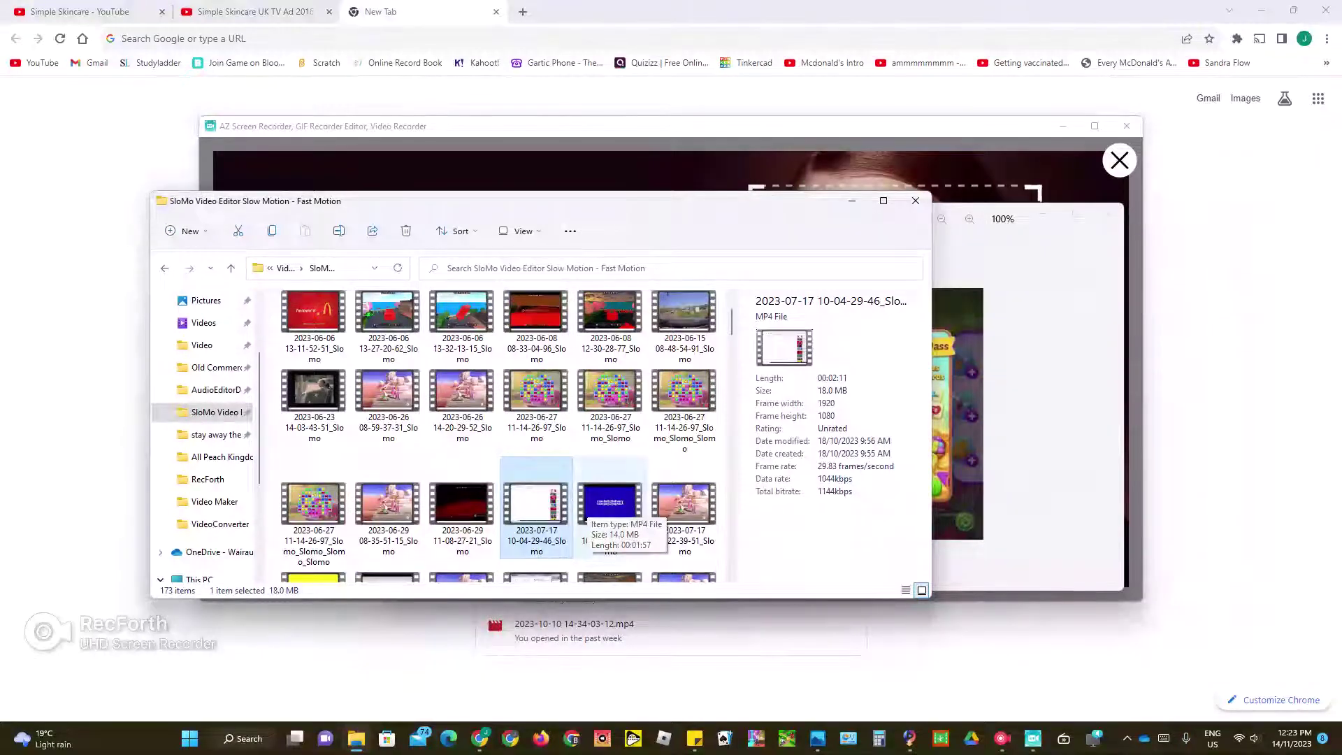
pyautogui.click(1108, 214)
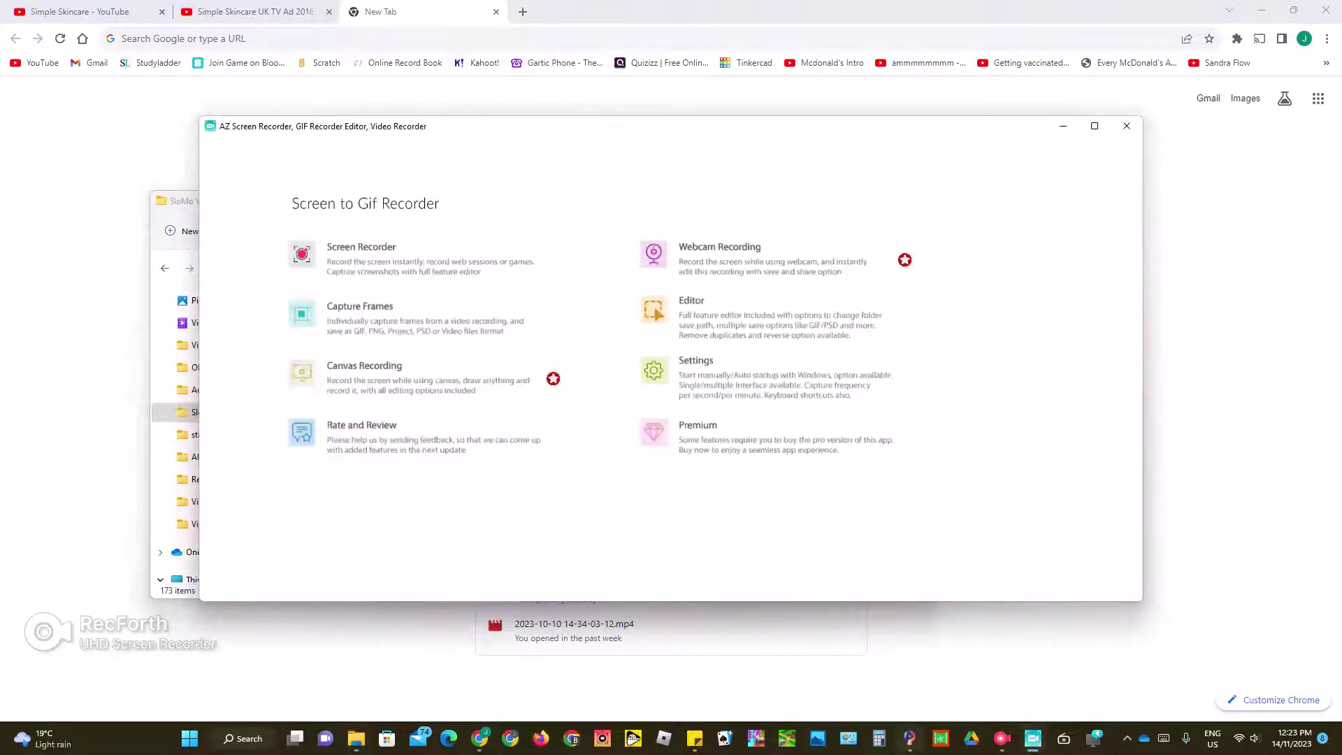
pyautogui.click(909, 738)
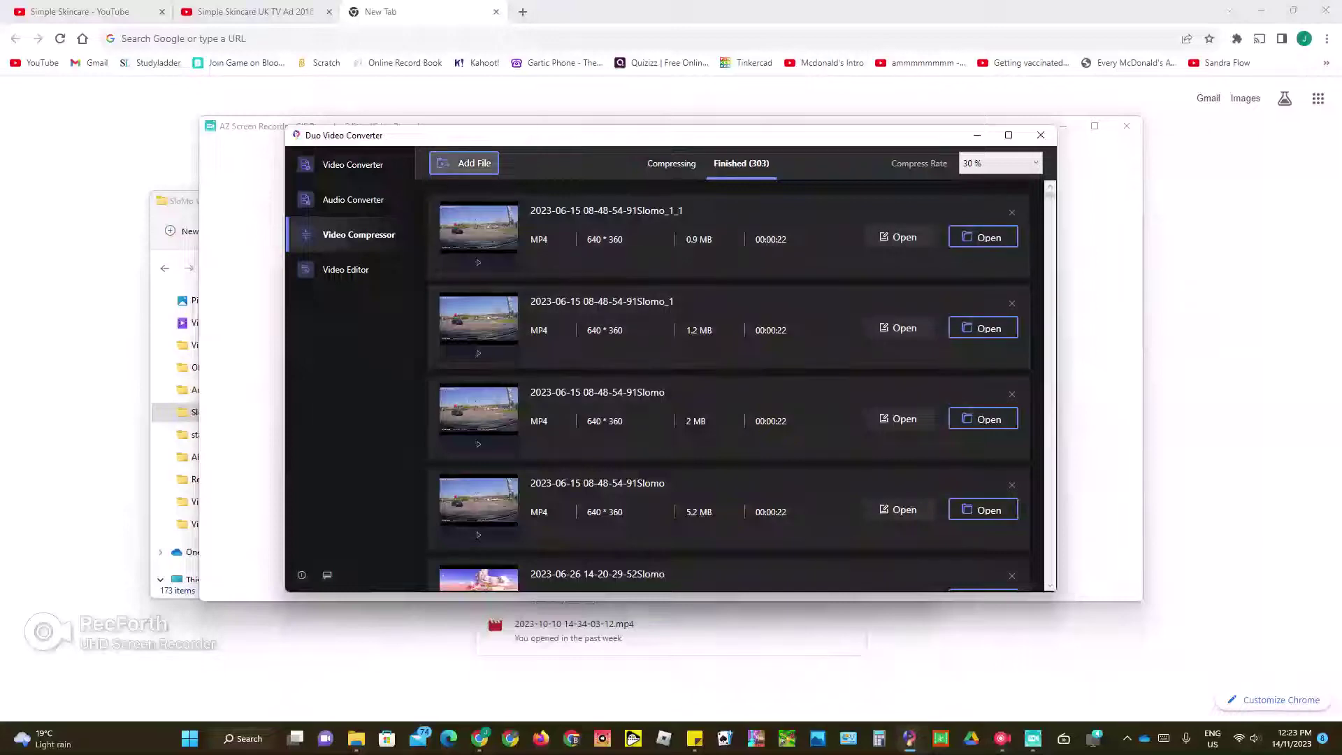
pyautogui.click(464, 163)
pyautogui.moveTo(1002, 738)
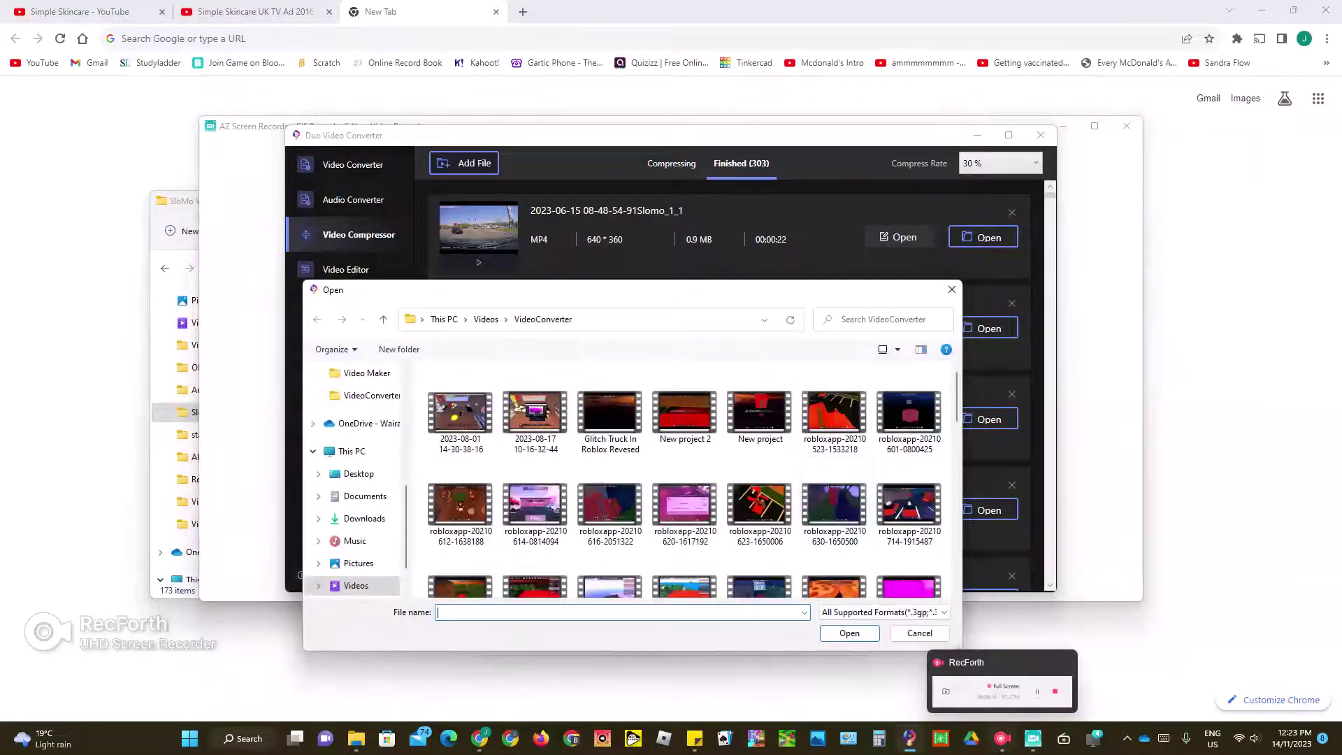
pyautogui.scroll(-7, 709, 519)
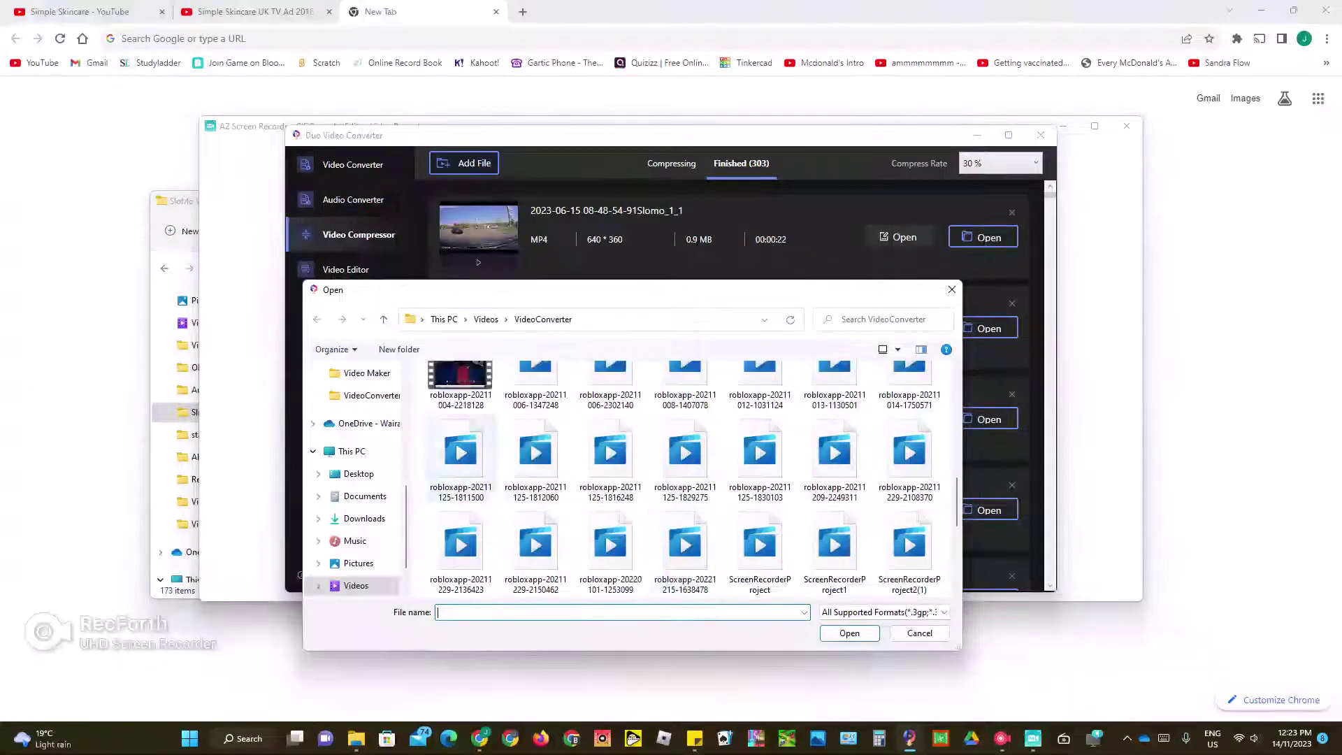
pyautogui.scroll(1, 360, 440)
pyautogui.scroll(1, 360, 440)
pyautogui.click(363, 440)
pyautogui.scroll(-5, 760, 545)
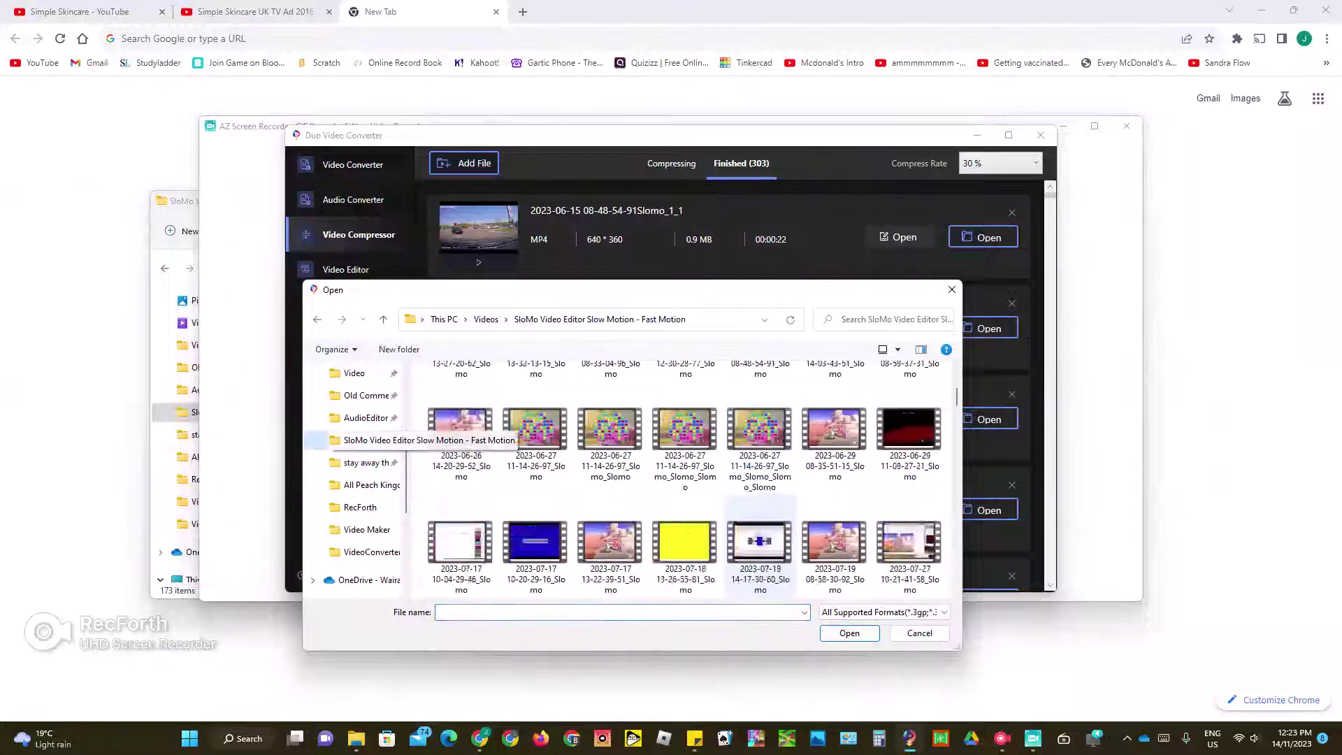
pyautogui.scroll(2, 760, 546)
pyautogui.click(461, 399)
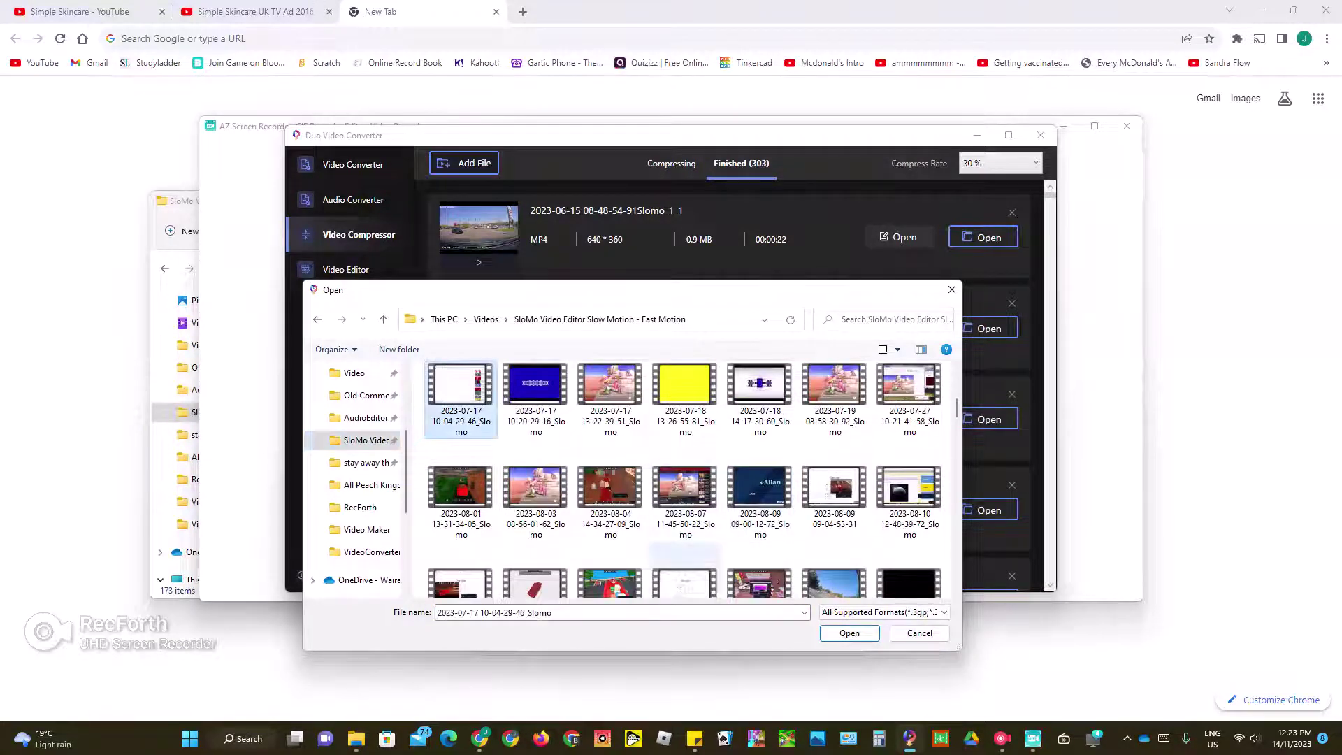
pyautogui.click(849, 632)
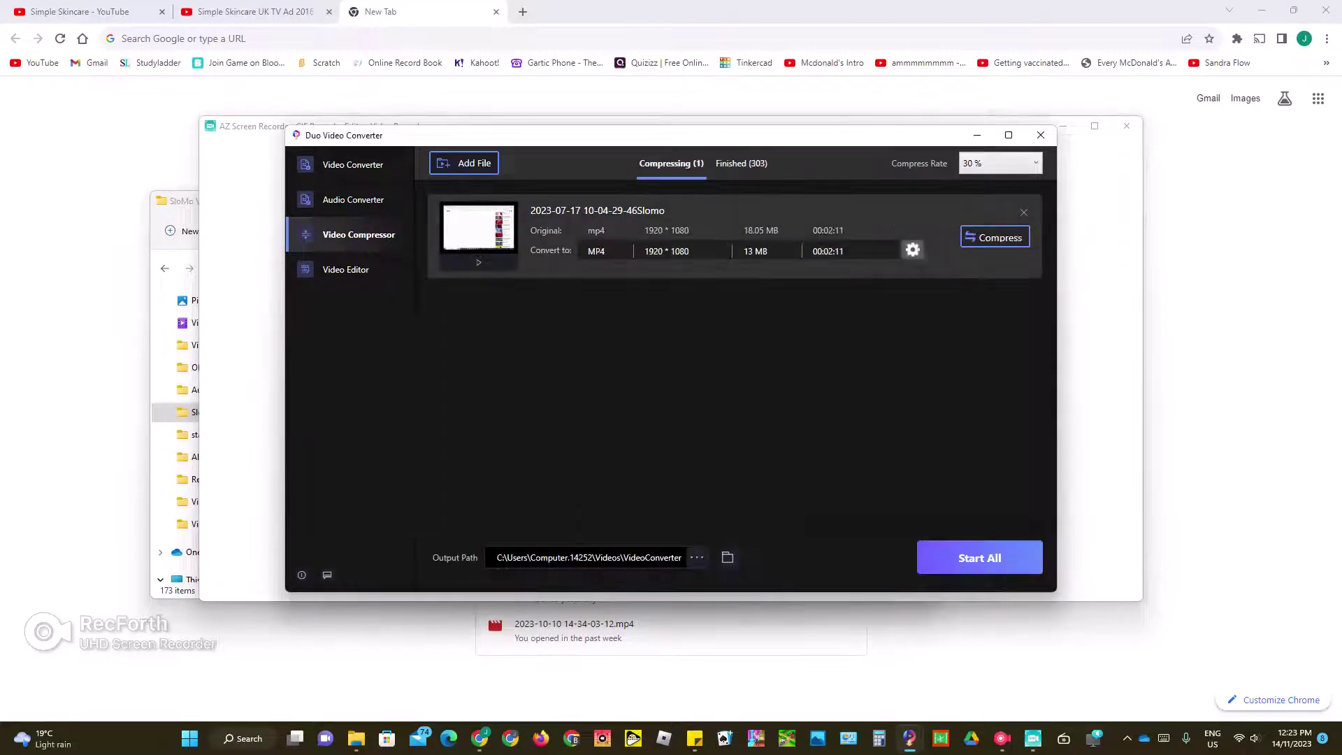
# - Set the clip's output to about 6.3 MB at 640 * 360 resolution and start compressing it
pyautogui.click(912, 250)
pyautogui.moveTo(772, 313); pyautogui.dragTo(719, 312)
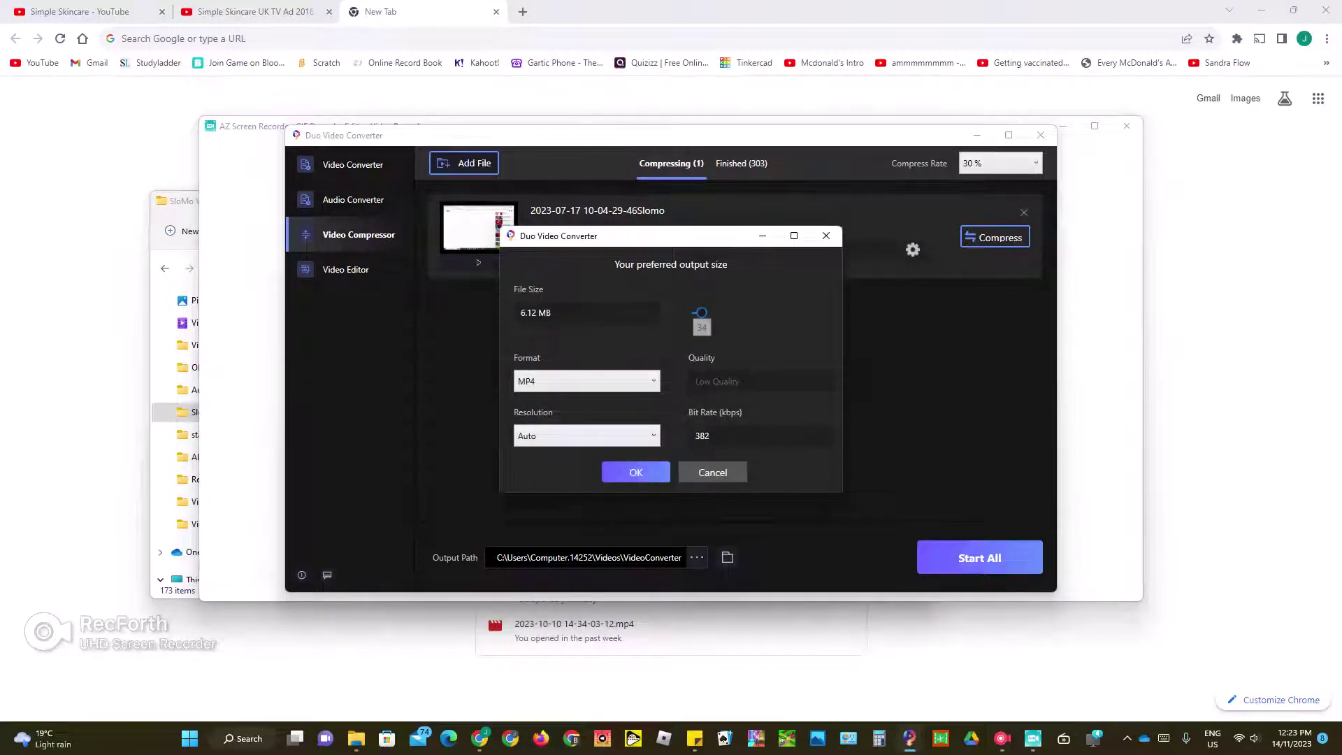
pyautogui.click(587, 435)
pyautogui.click(587, 510)
pyautogui.click(636, 473)
pyautogui.click(995, 237)
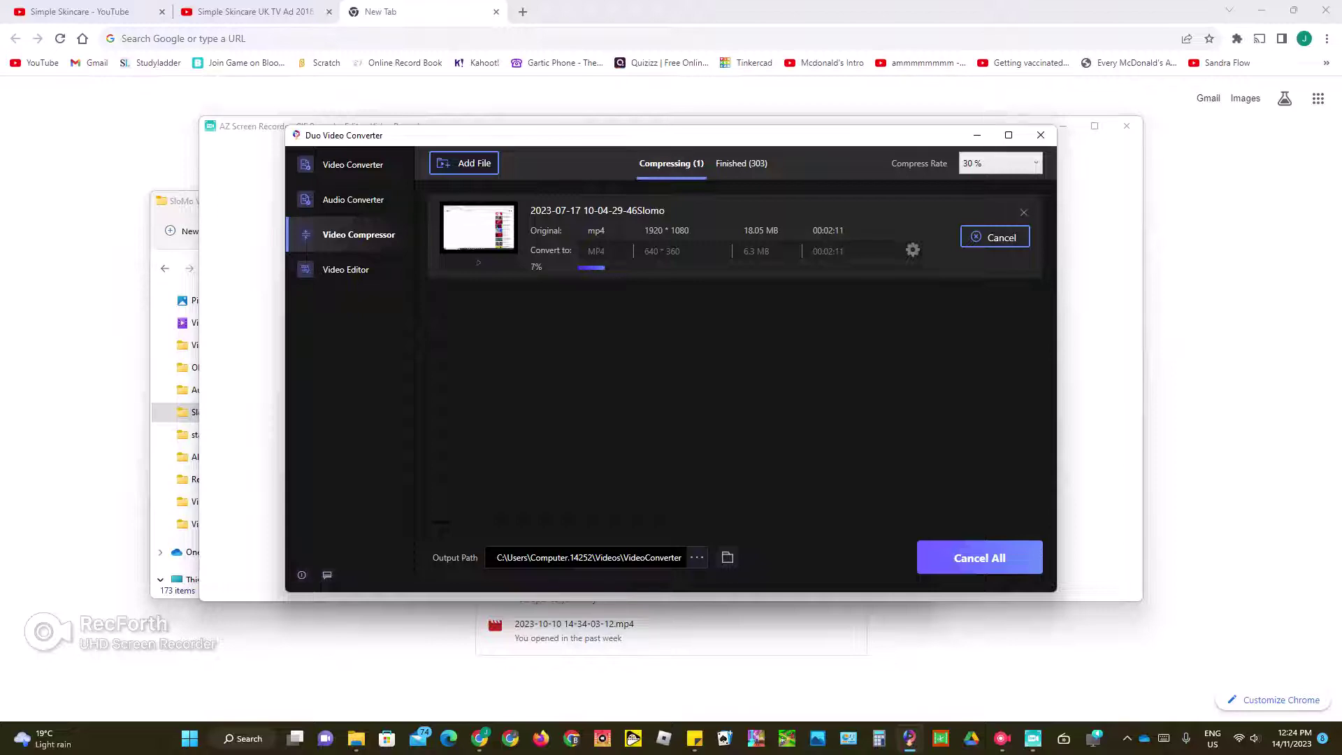
# - Open the Screen Recorder tool from AZ Screen Recorder and place its floating window just below the converter
pyautogui.click(241, 280)
pyautogui.click(420, 260)
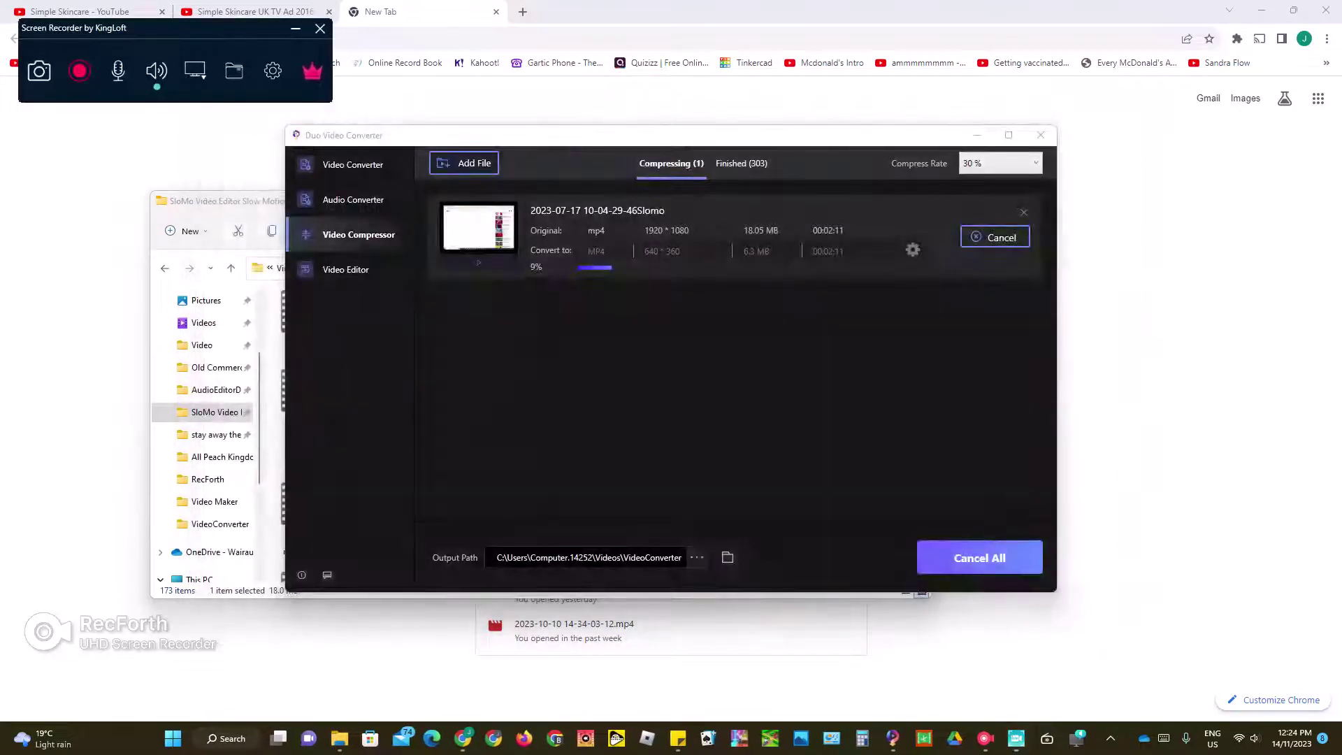
pyautogui.moveTo(218, 33); pyautogui.dragTo(803, 631)
pyautogui.click(241, 592)
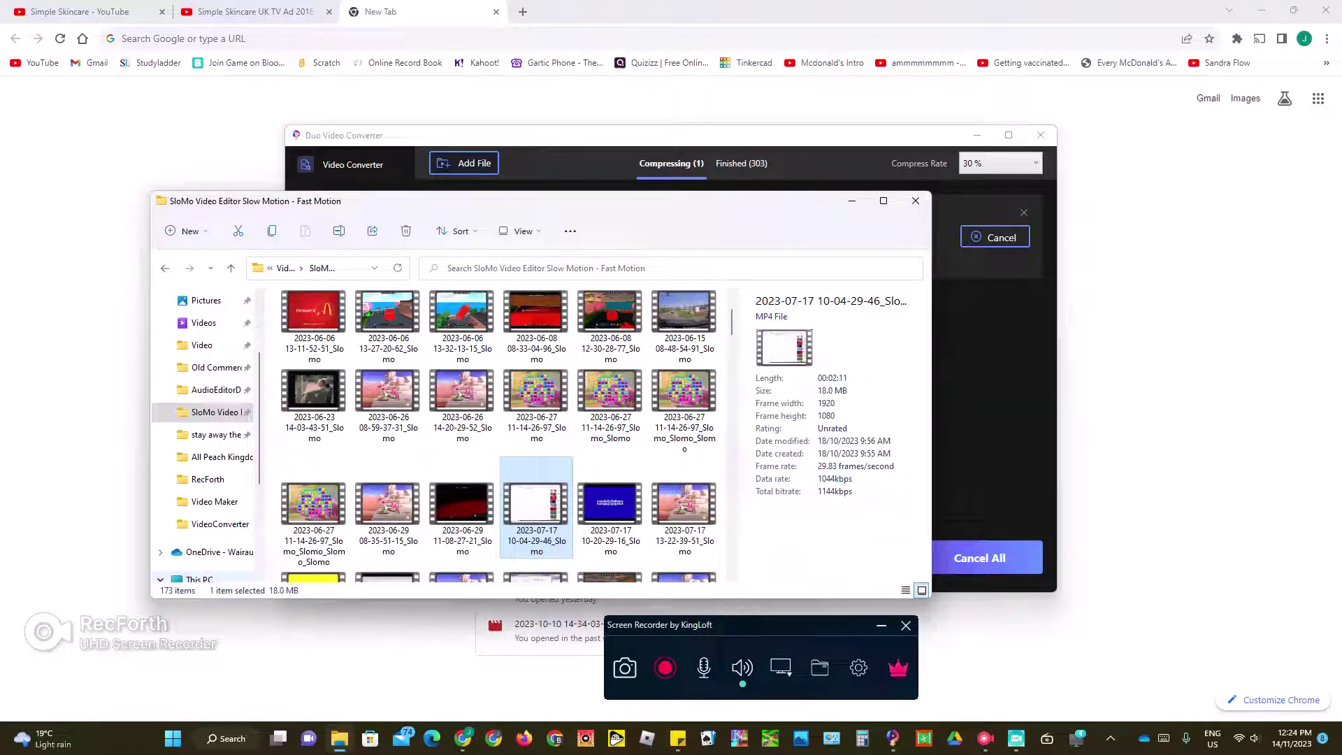
pyautogui.click(313, 511)
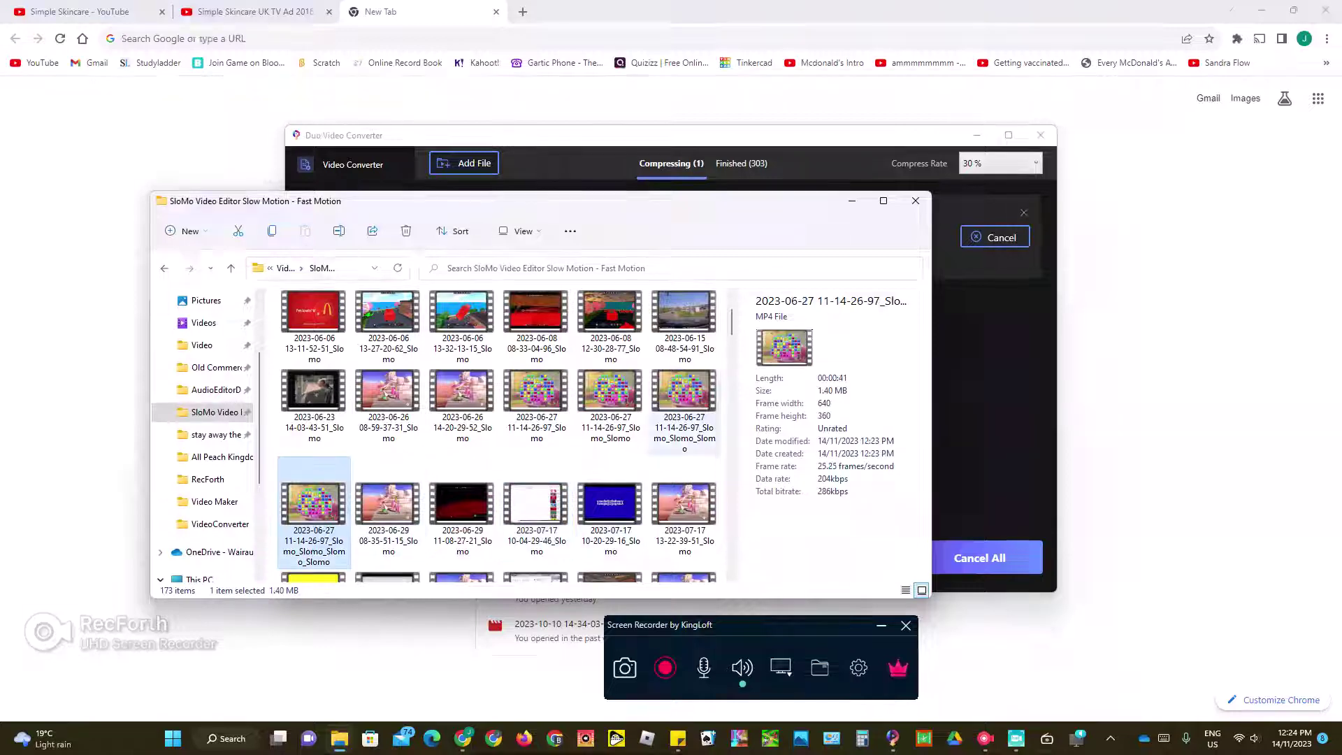
pyautogui.click(684, 412)
pyautogui.click(993, 405)
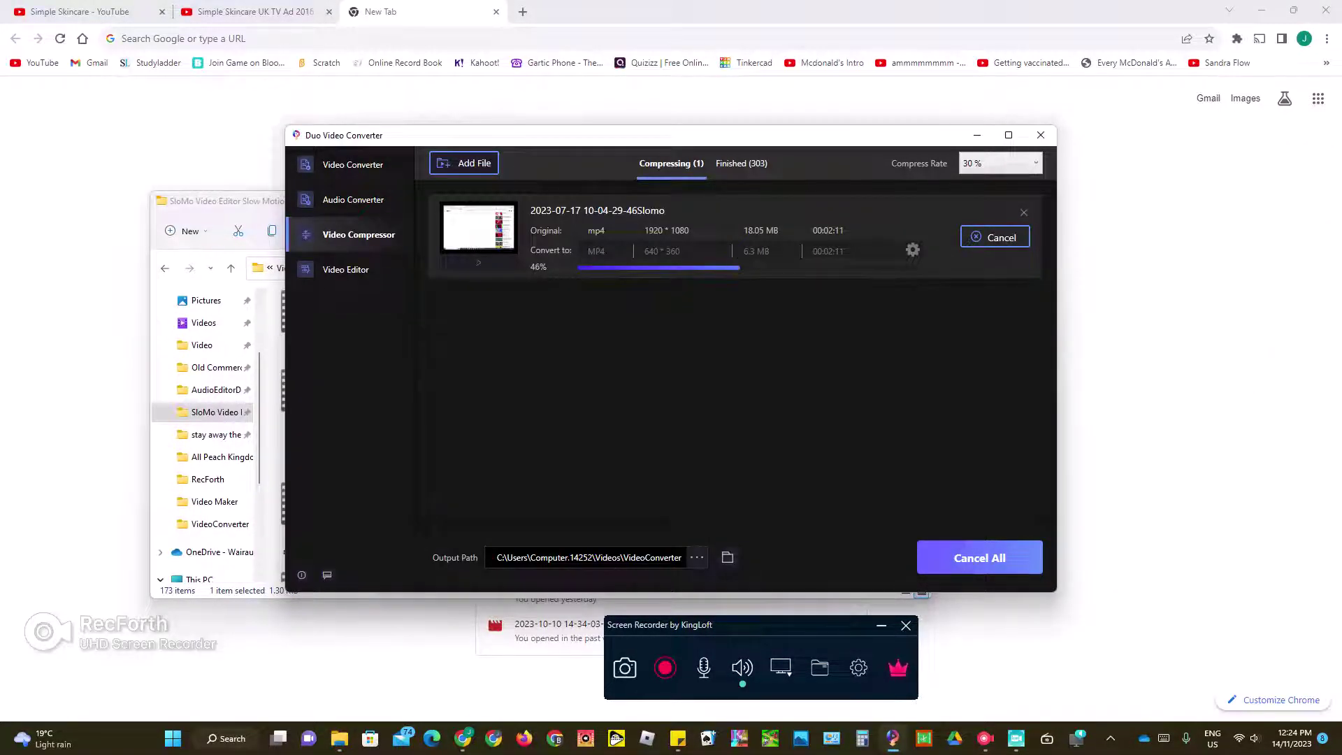
# - Record about five seconds of the screen with the KingLoft recorder and close the list of recordings
pyautogui.moveTo(763, 634); pyautogui.dragTo(768, 632)
pyautogui.click(668, 666)
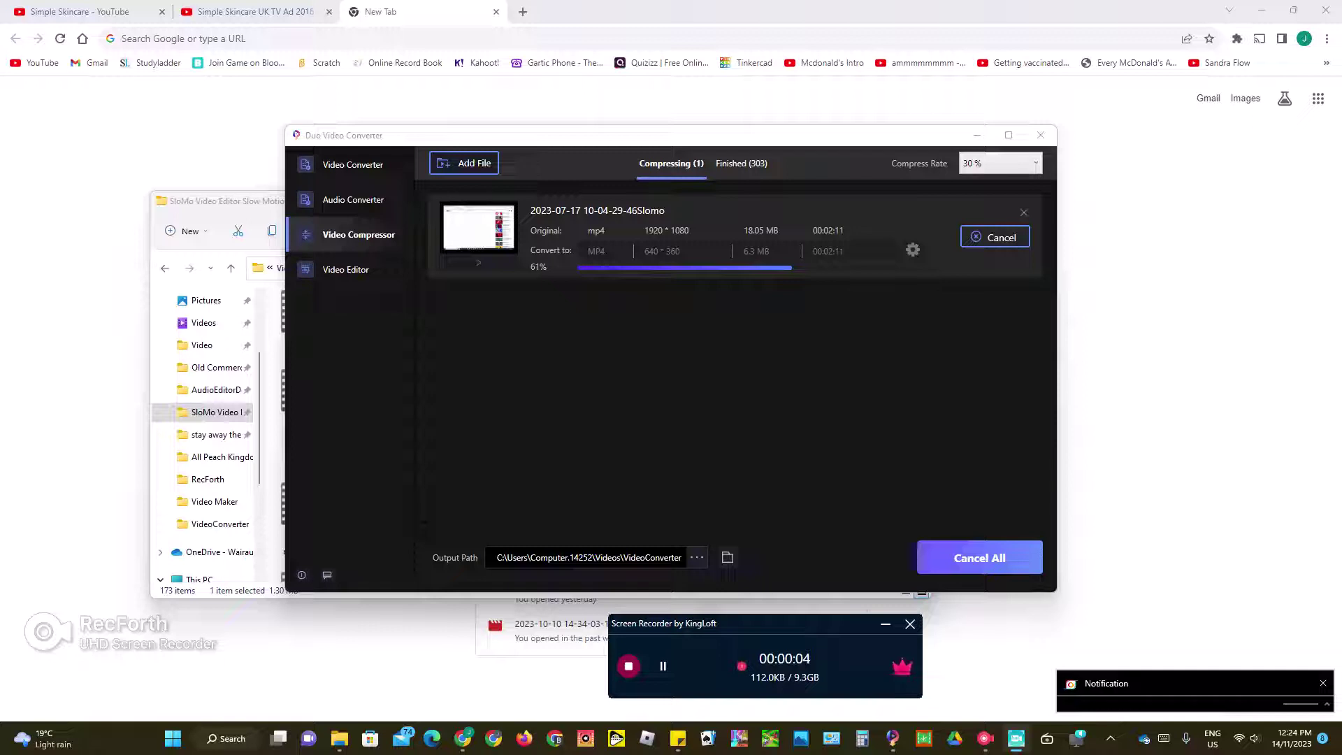
pyautogui.click(628, 666)
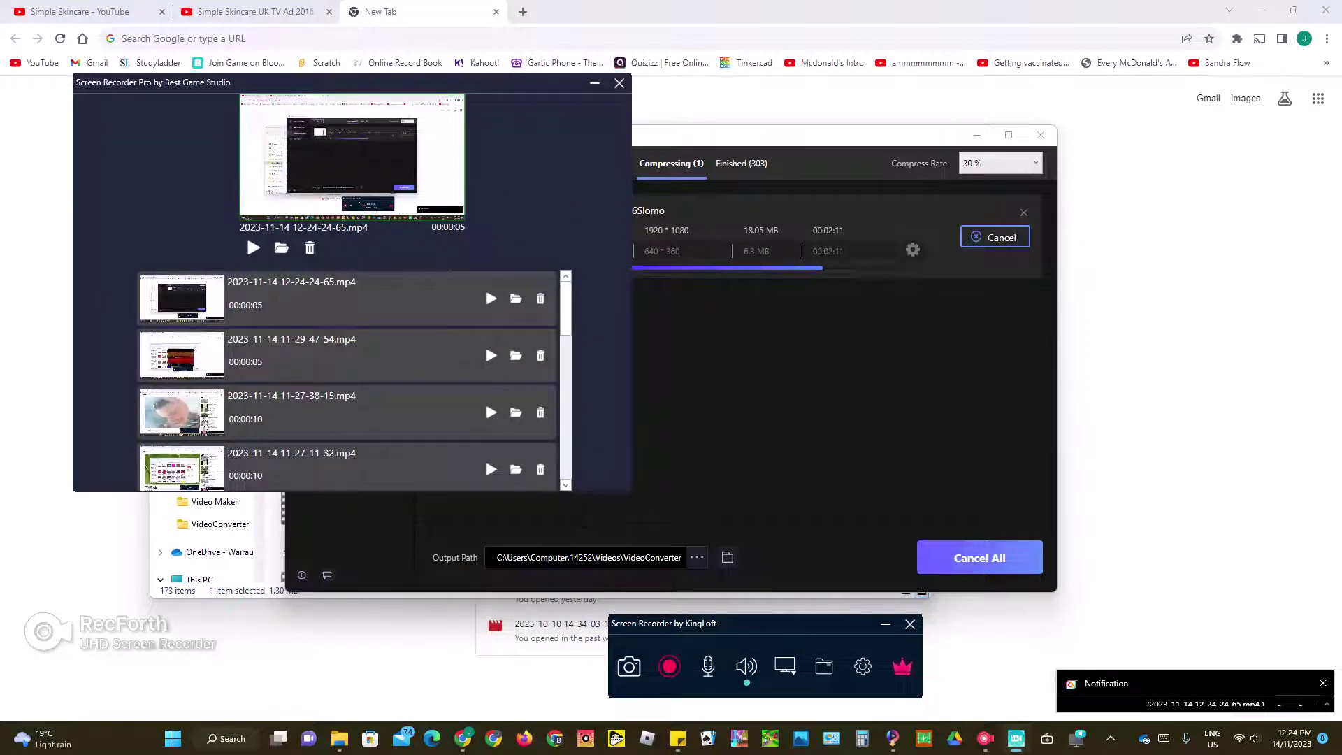
pyautogui.click(619, 83)
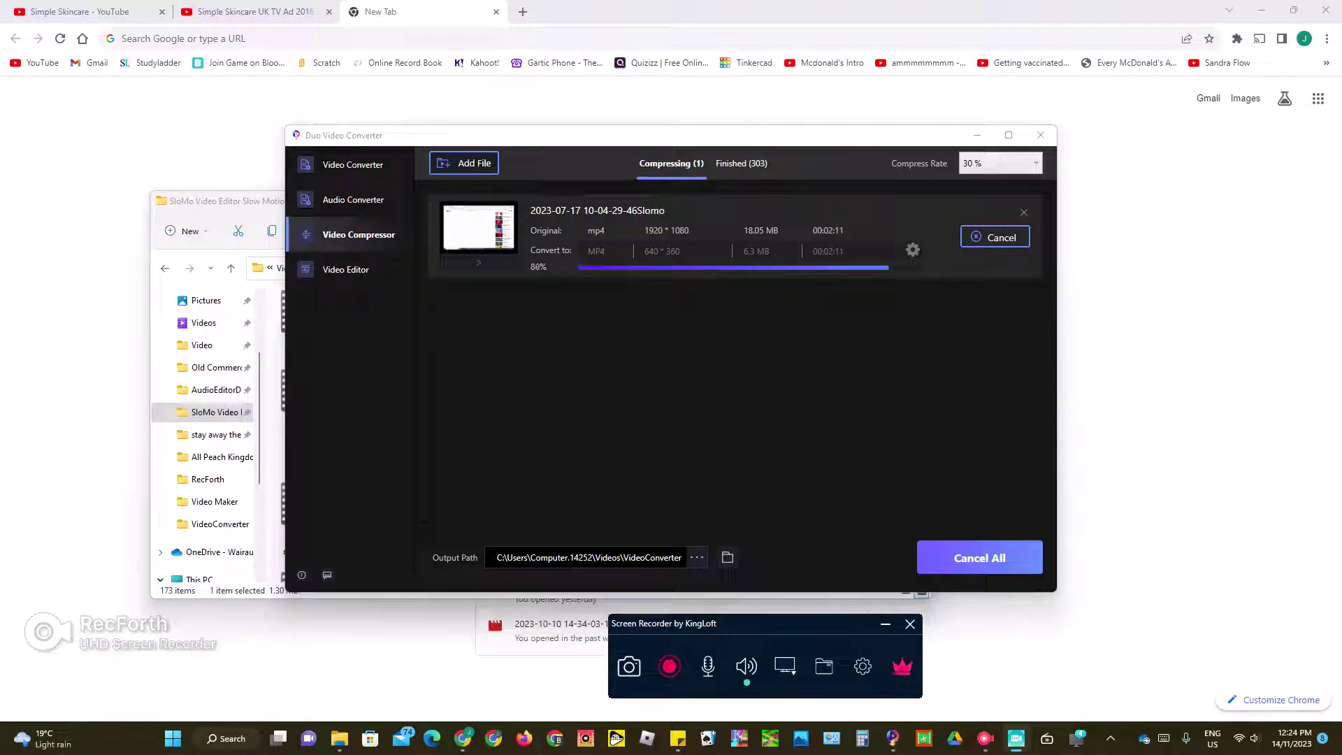
pyautogui.click(220, 524)
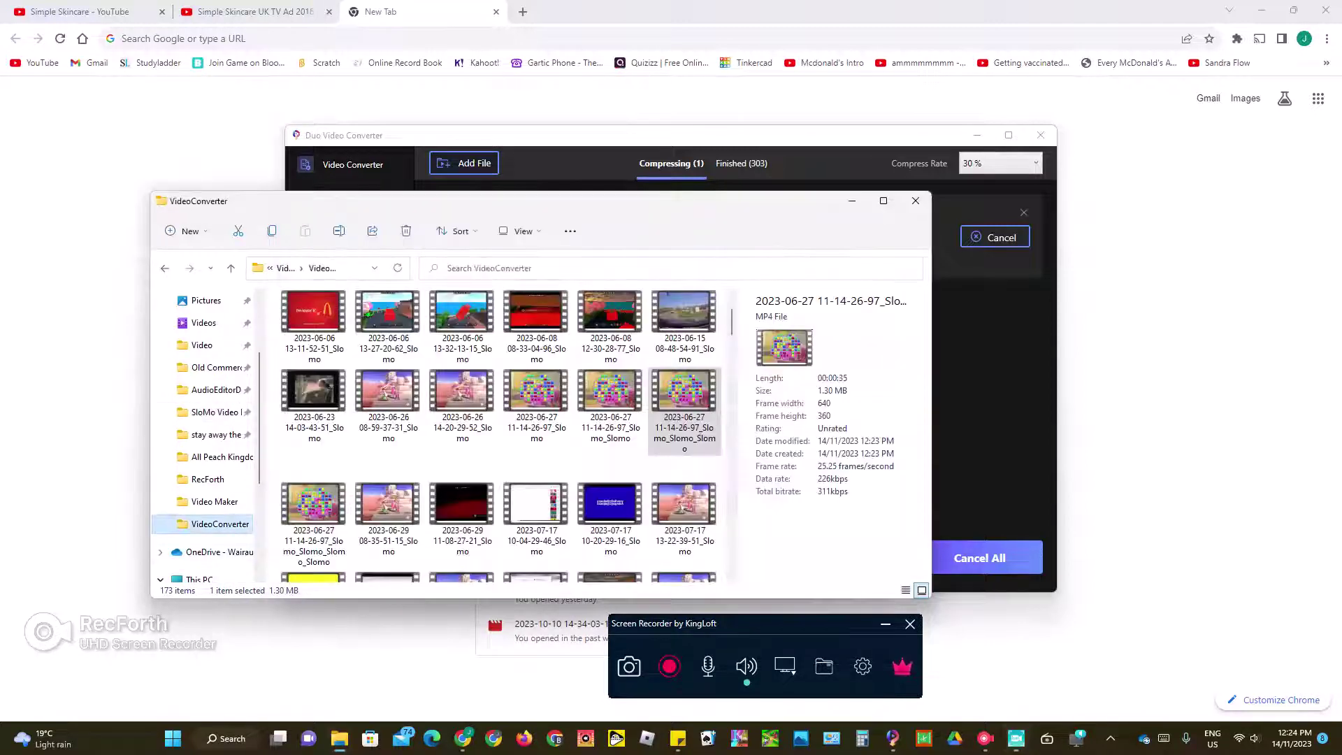
pyautogui.click(314, 343)
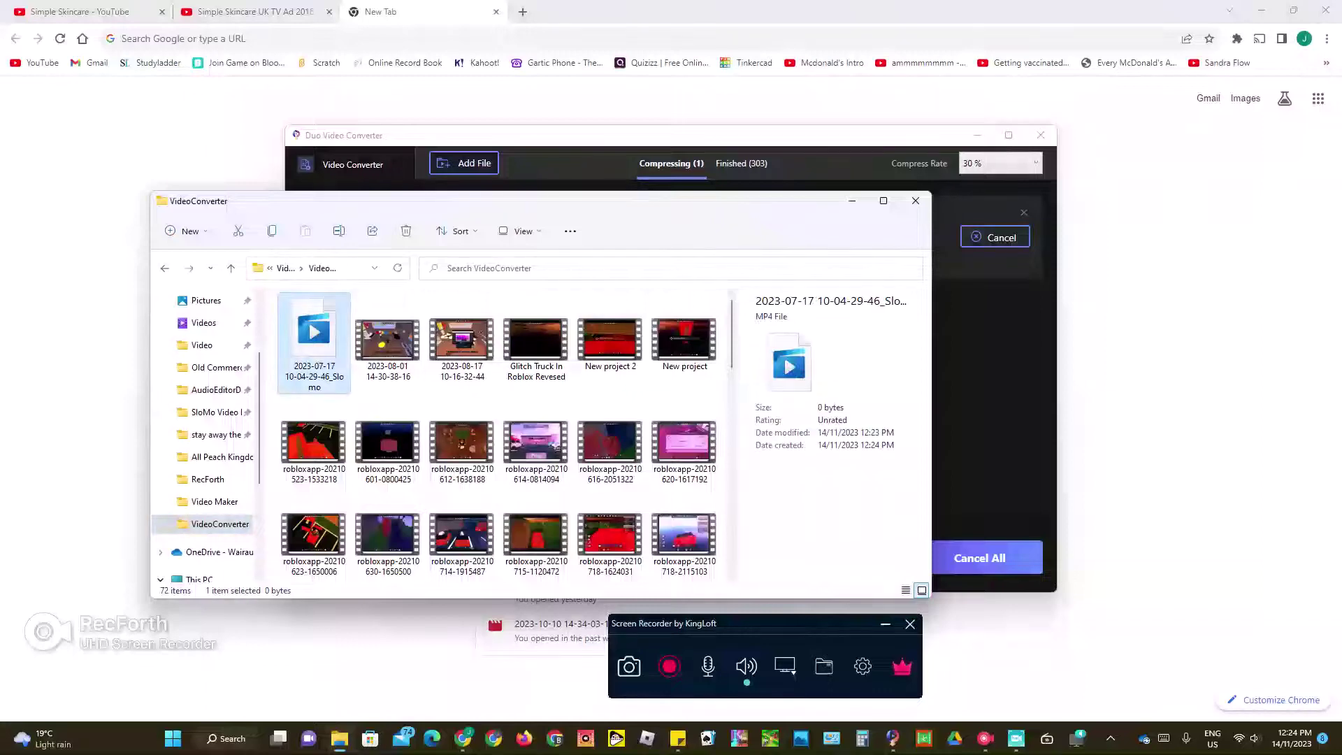
pyautogui.click(391, 137)
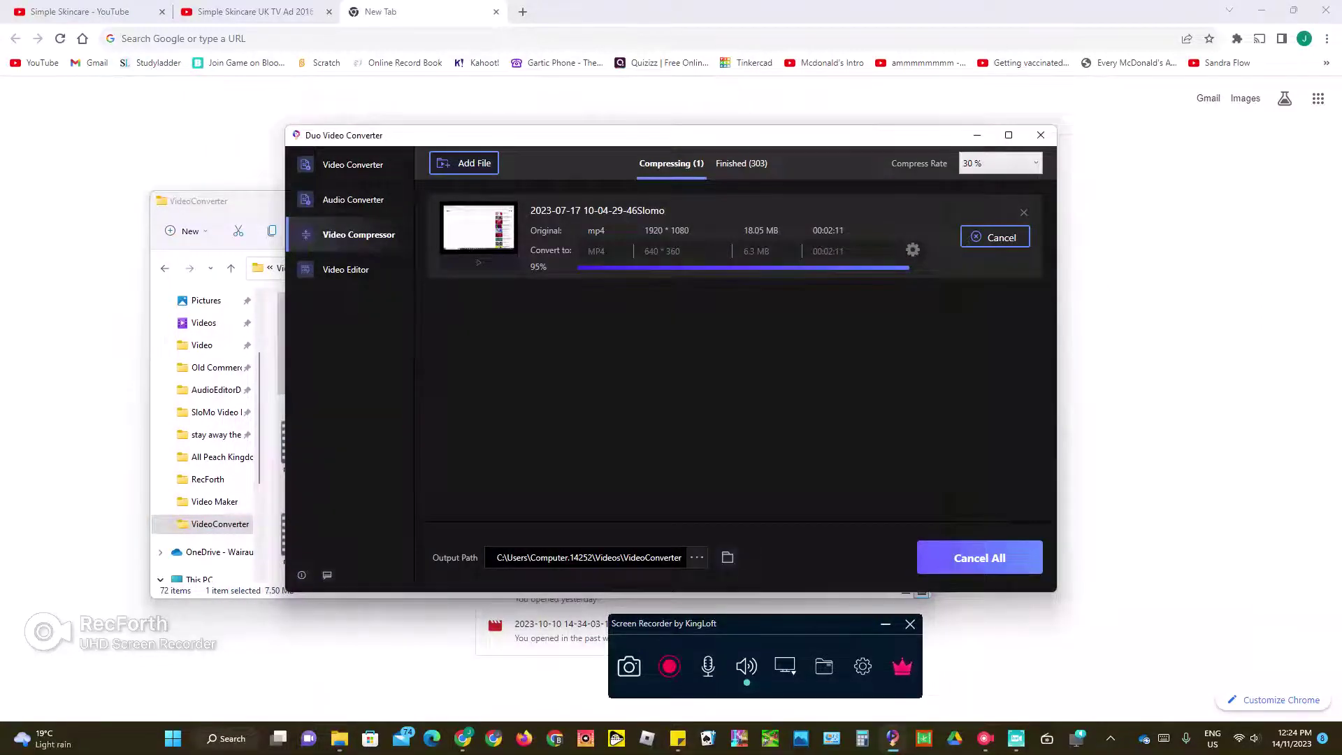
pyautogui.hotkey('alt', 'Tab')
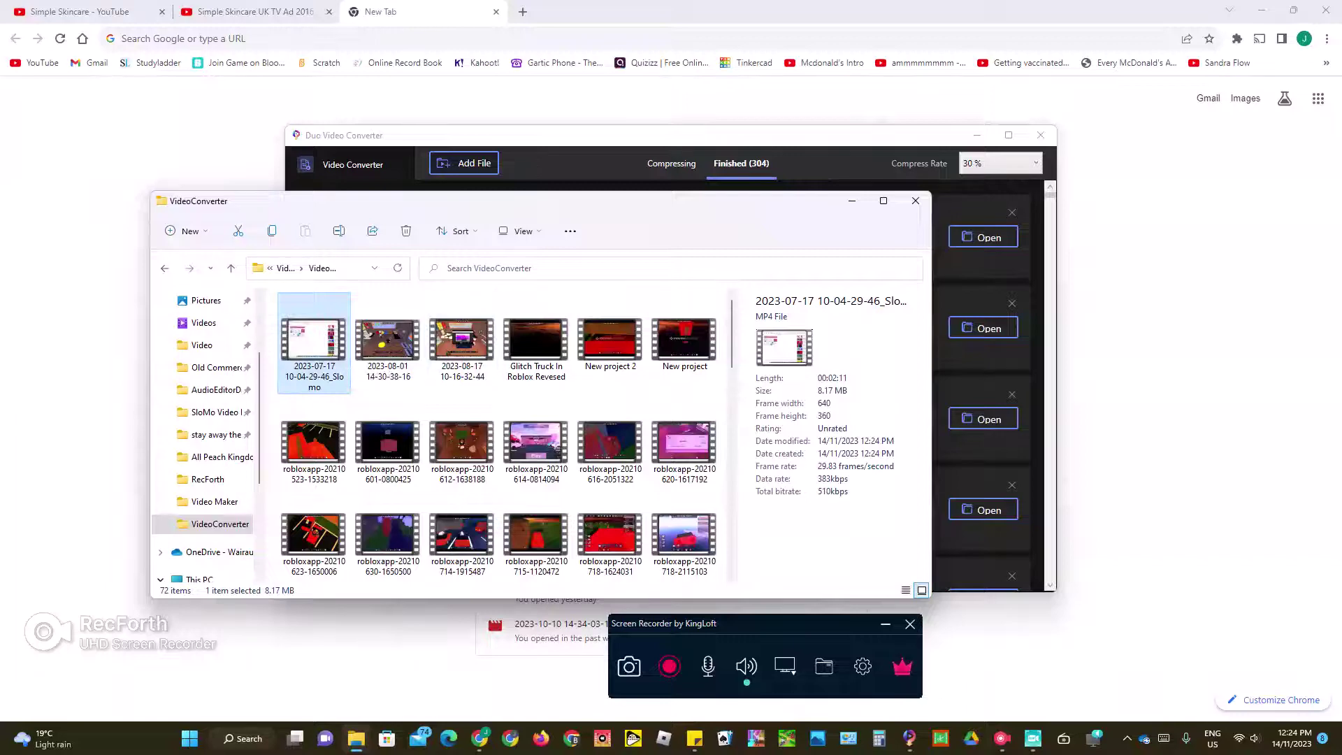
pyautogui.click(559, 137)
pyautogui.click(464, 163)
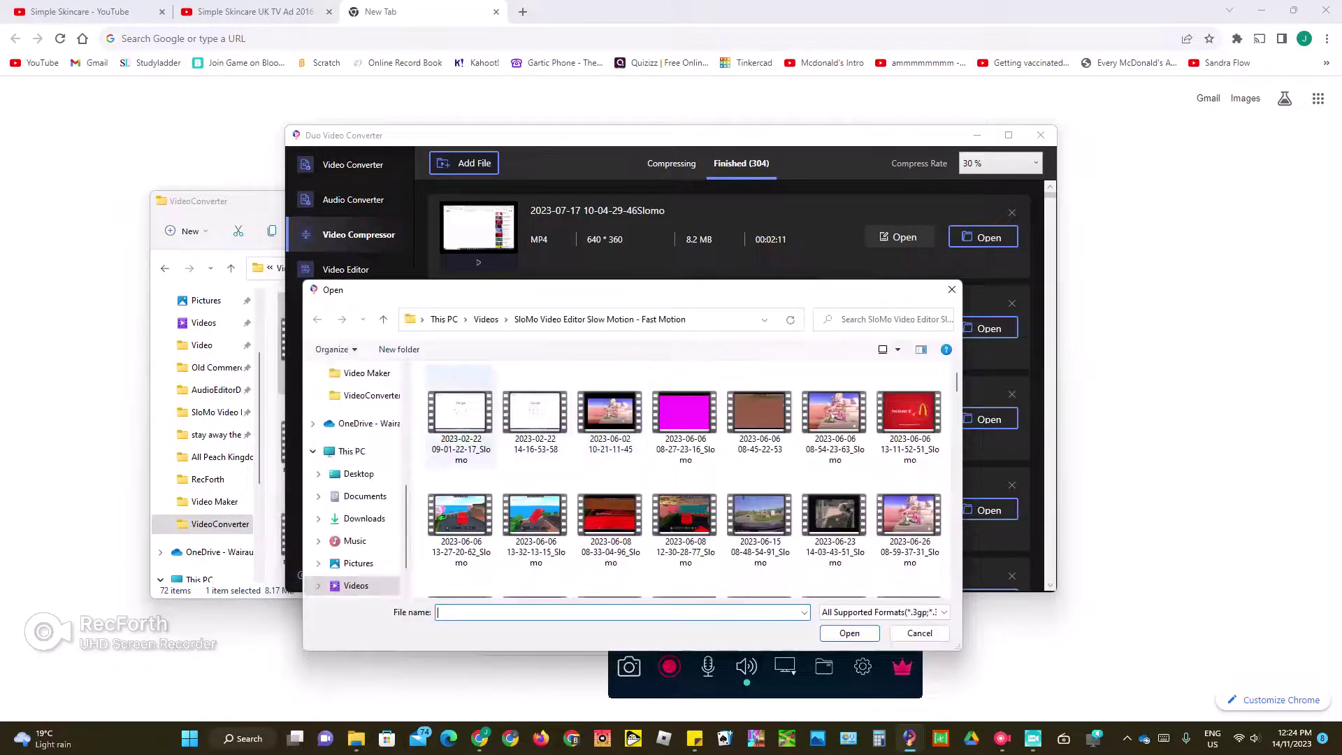
pyautogui.click(369, 396)
pyautogui.click(460, 417)
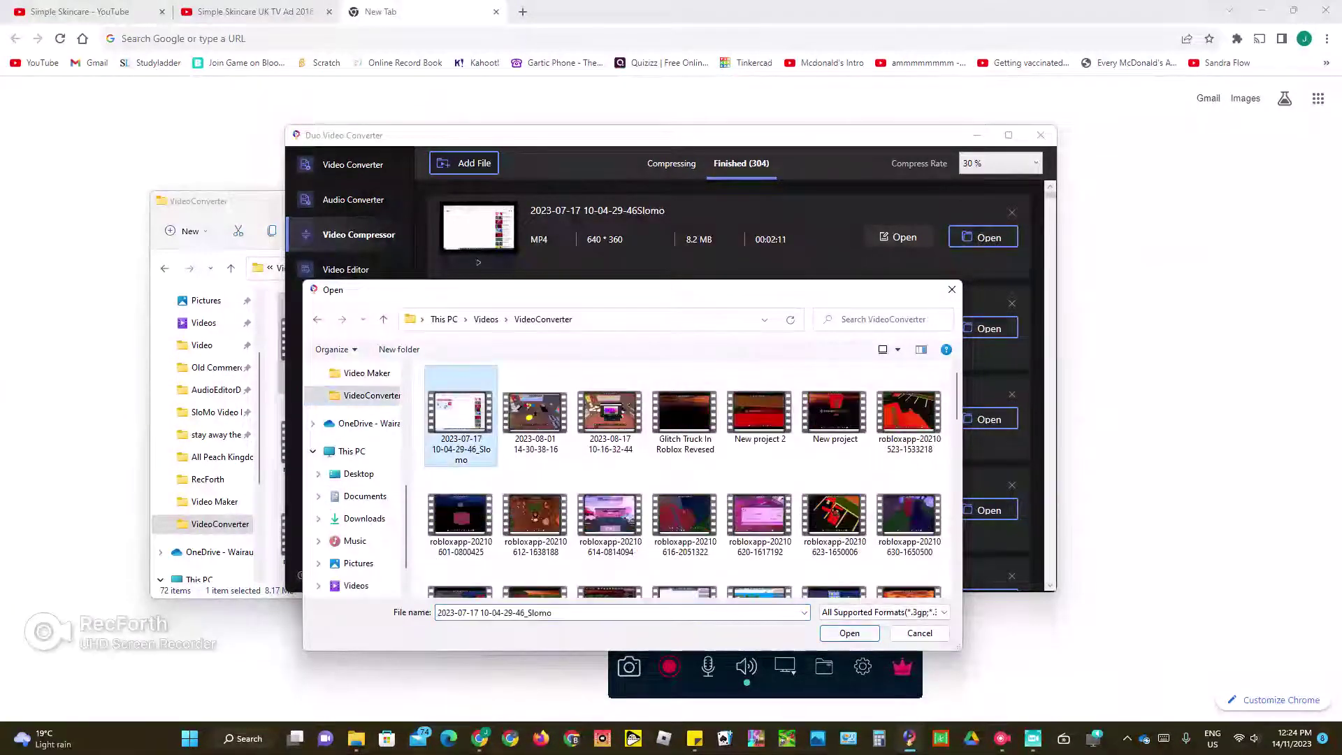
pyautogui.click(849, 633)
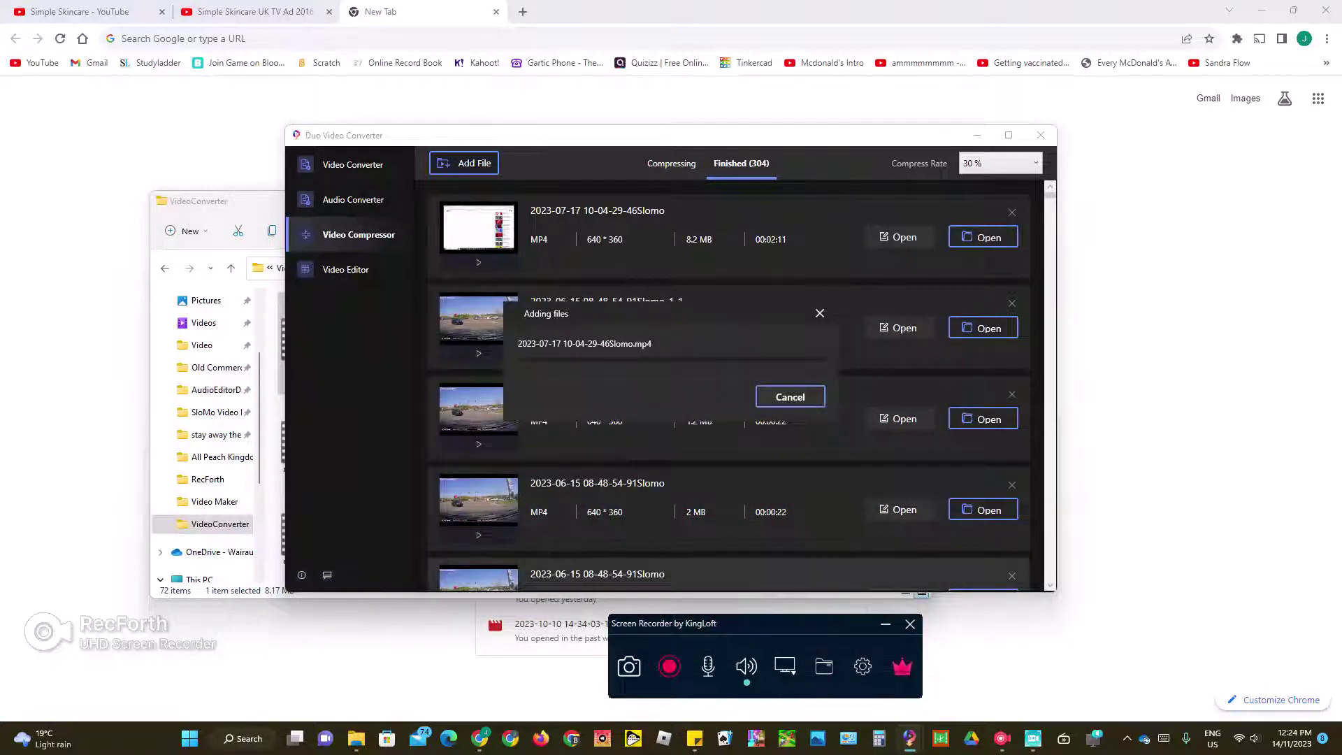
# - Set the clip's output size to 3.30 MB at 40 percent and start compressing it again
pyautogui.click(913, 249)
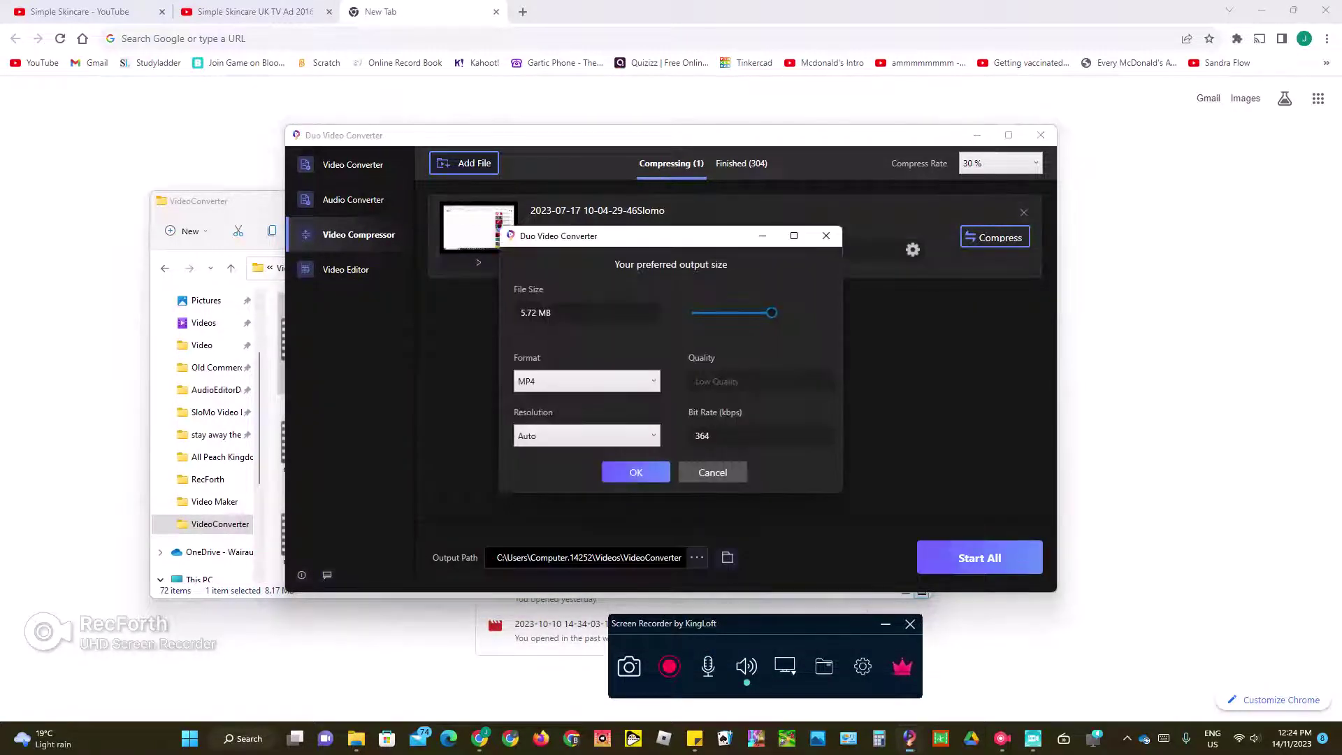
pyautogui.moveTo(772, 312); pyautogui.dragTo(720, 312)
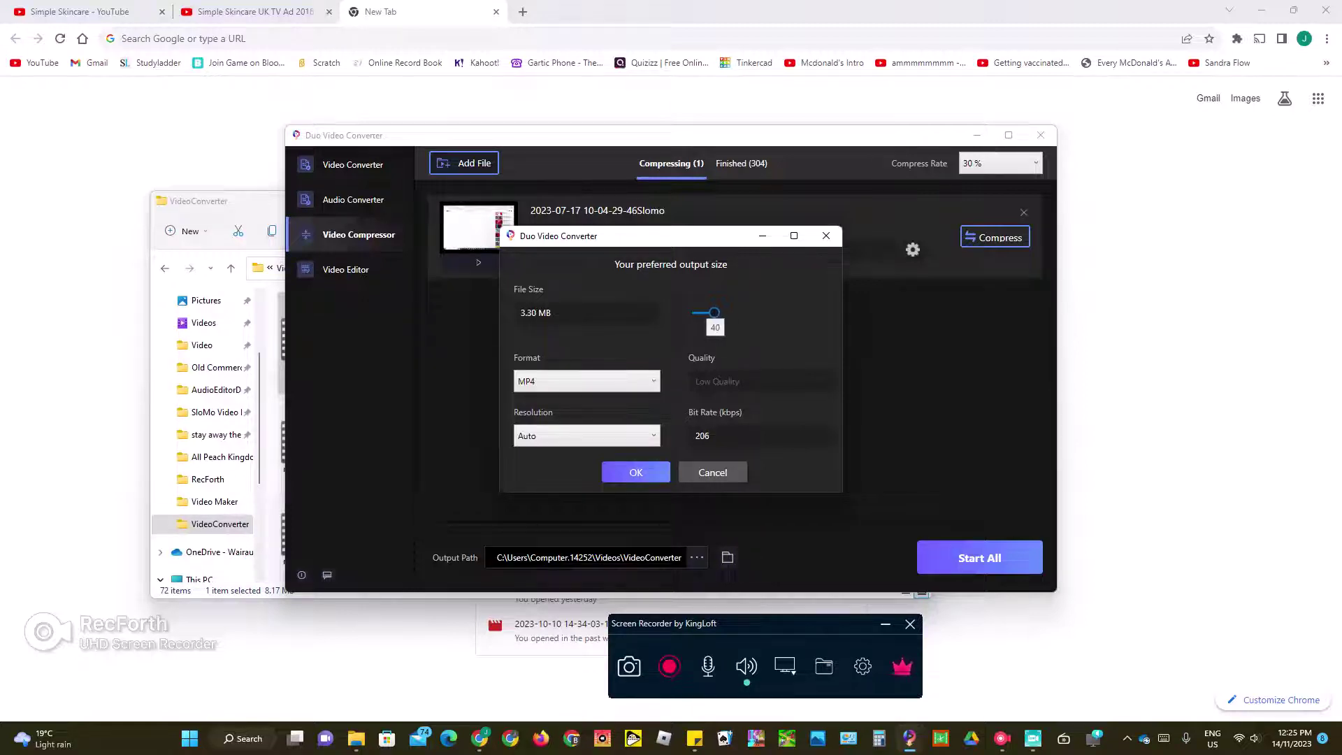
pyautogui.click(636, 472)
pyautogui.click(995, 237)
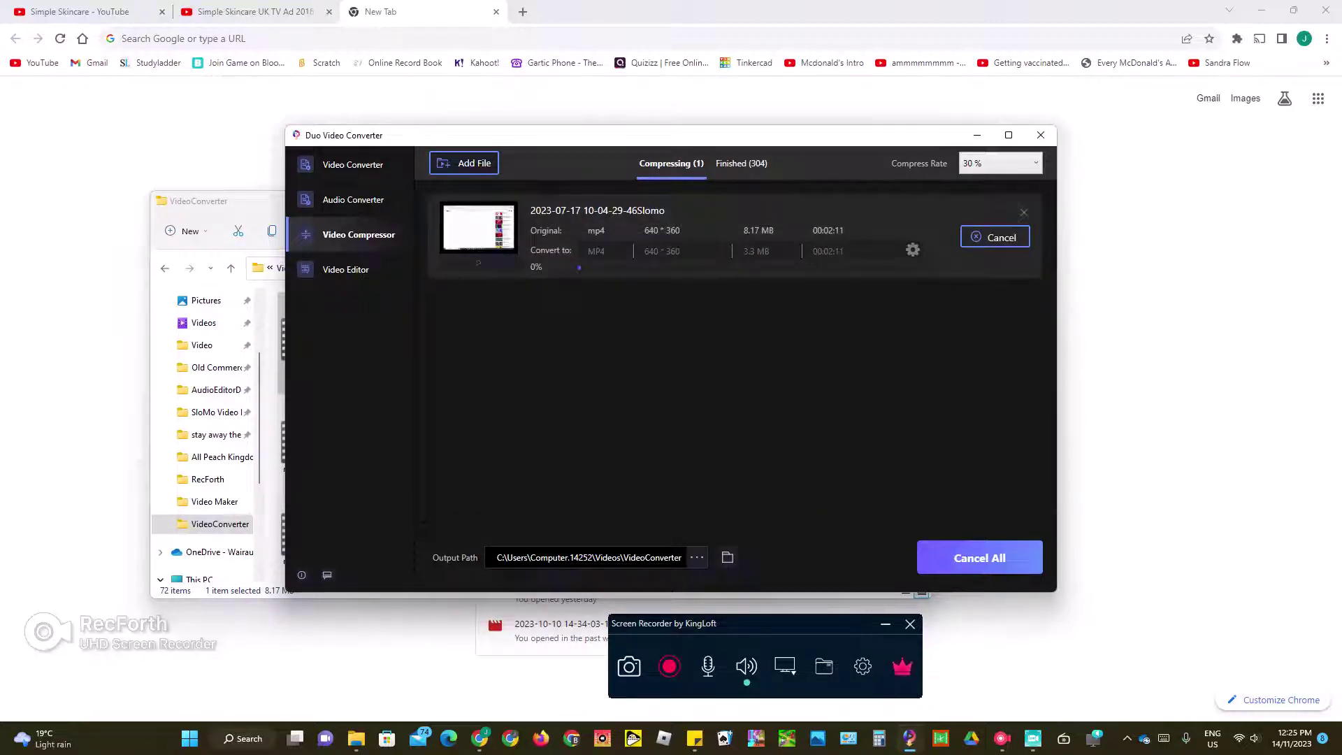
pyautogui.click(227, 201)
pyautogui.doubleClick(313, 340)
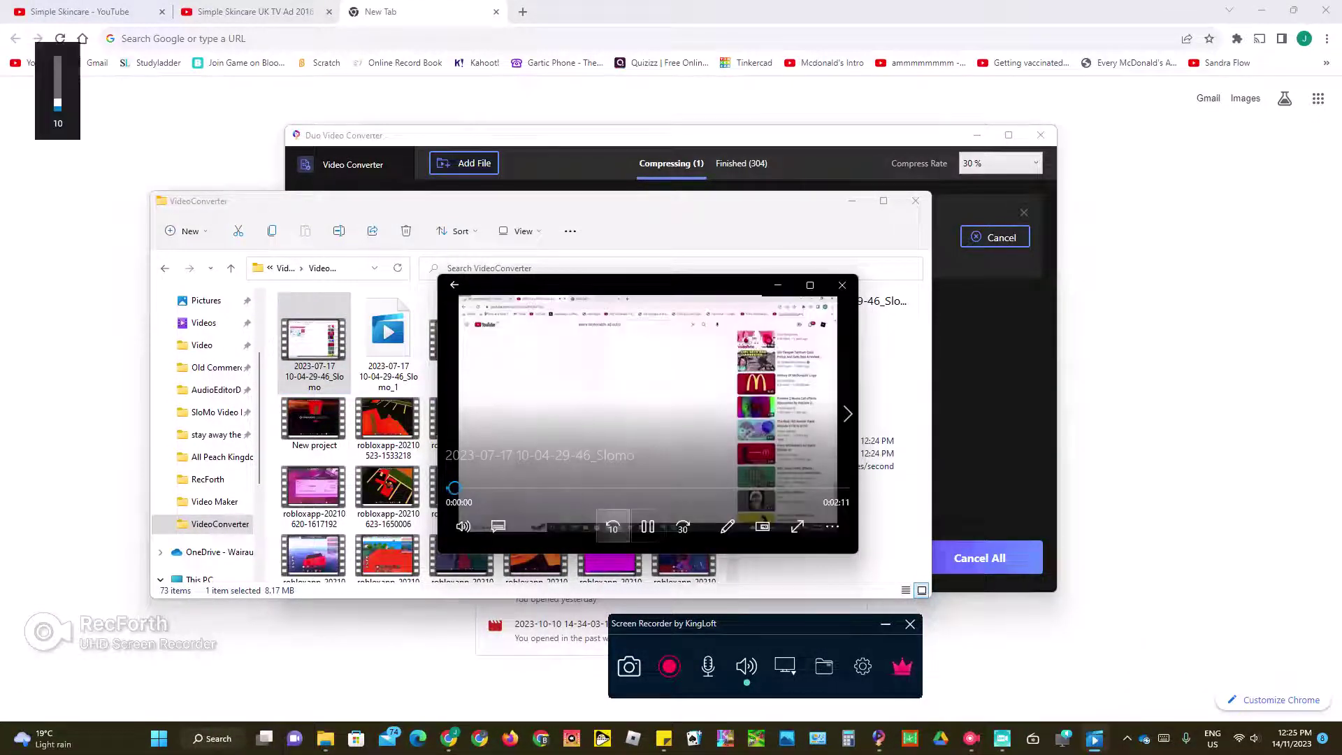
pyautogui.doubleClick(647, 413)
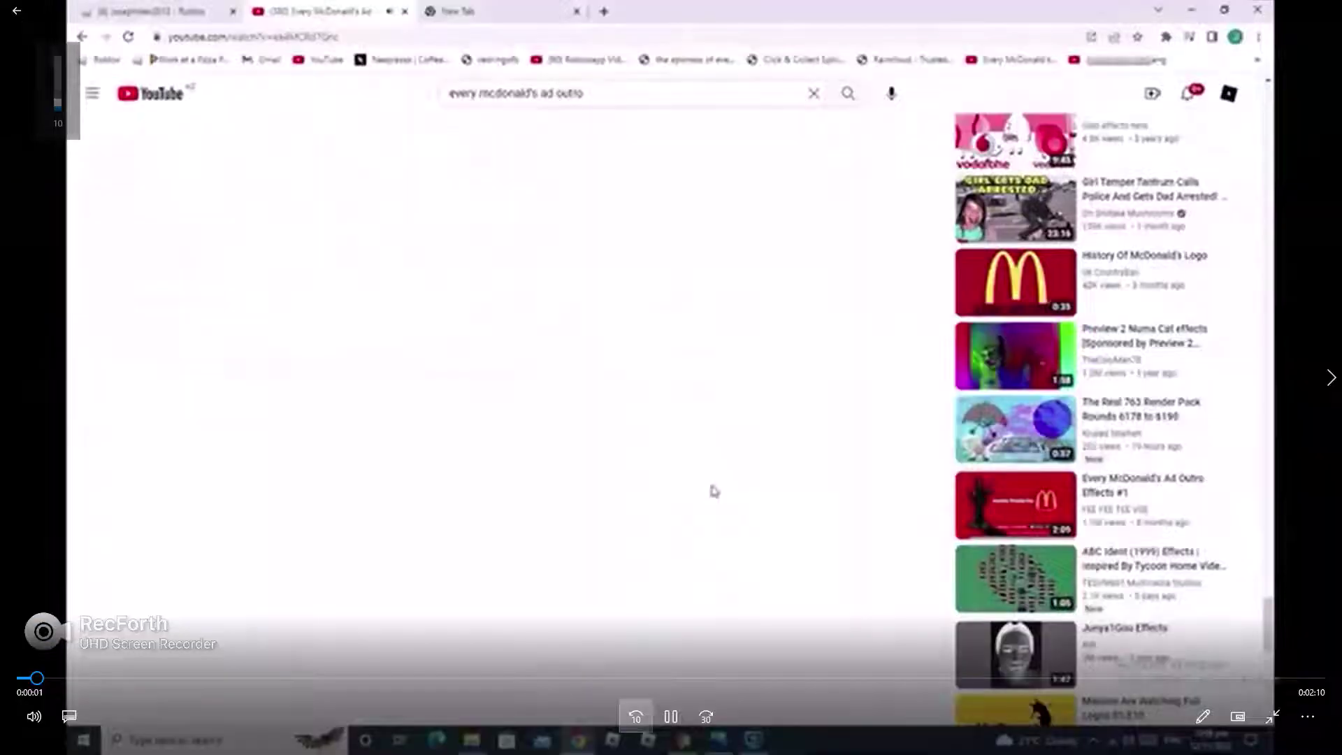
pyautogui.click(636, 716)
pyautogui.doubleClick(648, 490)
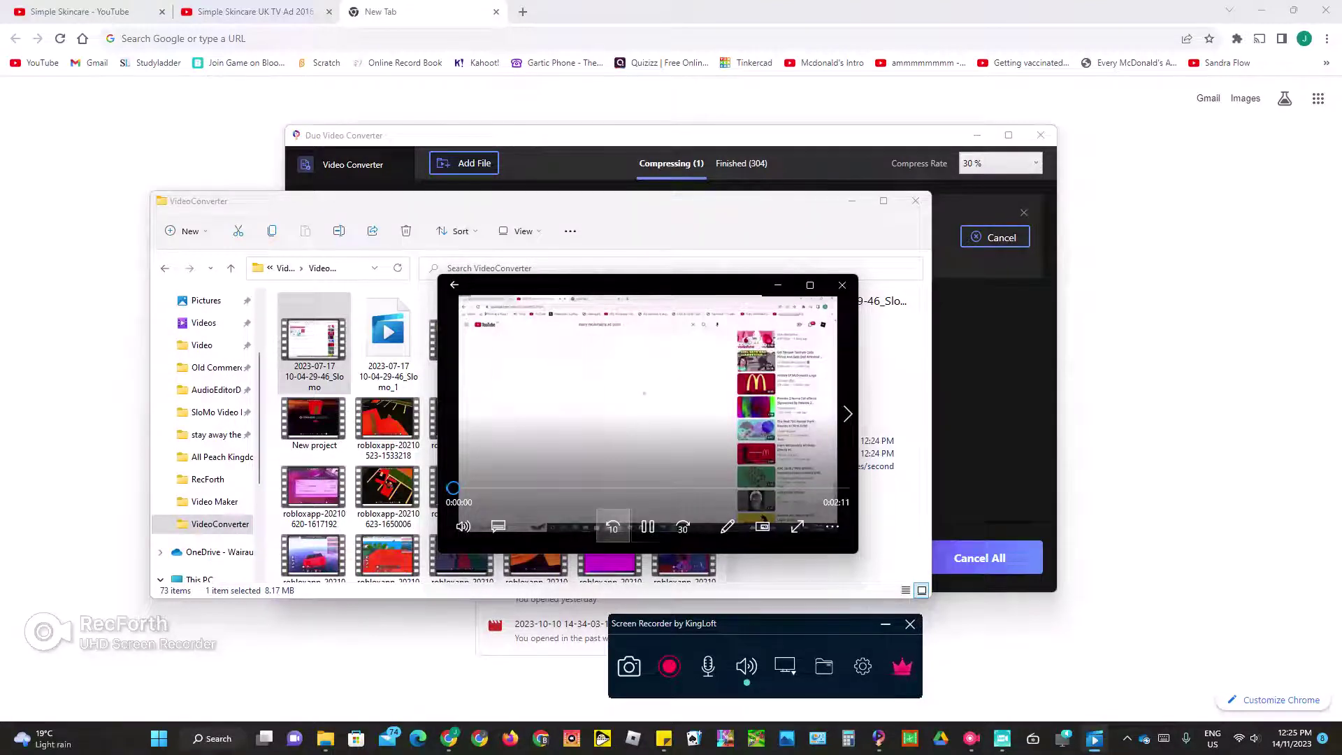
pyautogui.moveTo(695, 626); pyautogui.dragTo(640, 565)
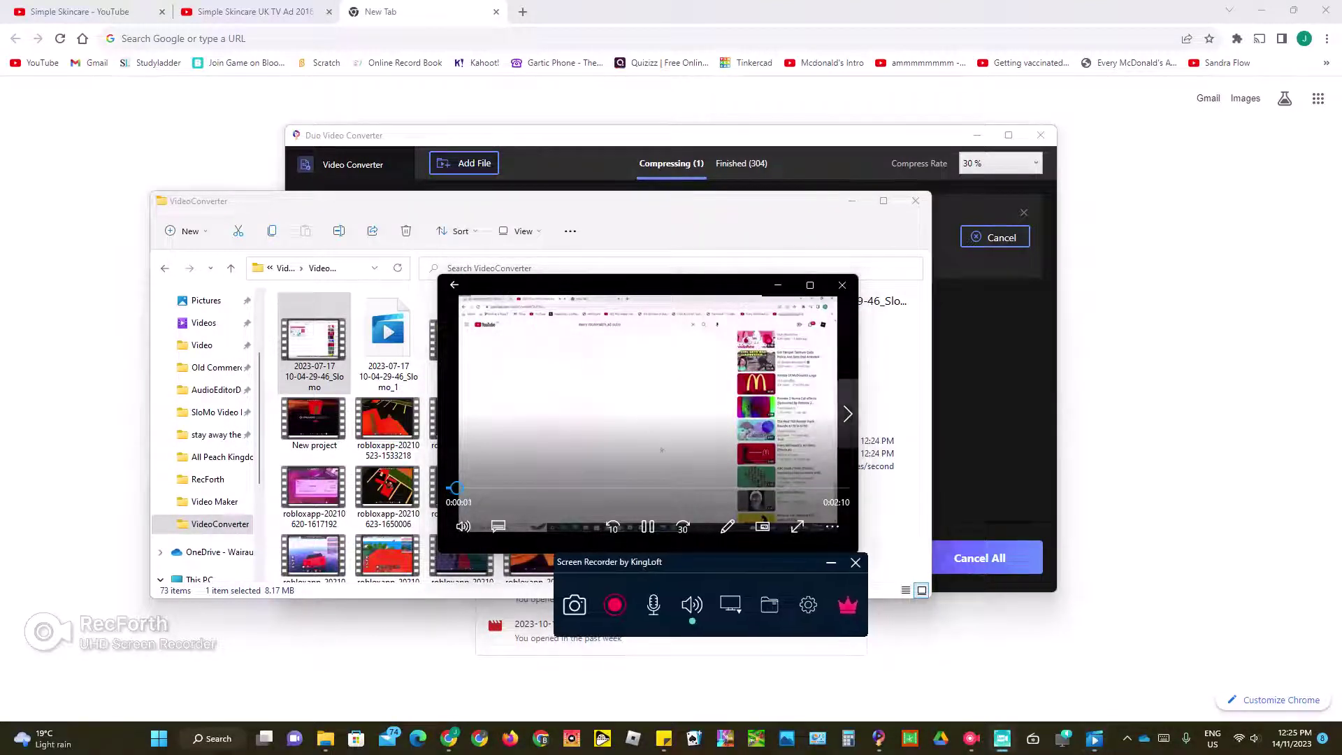
pyautogui.click(847, 414)
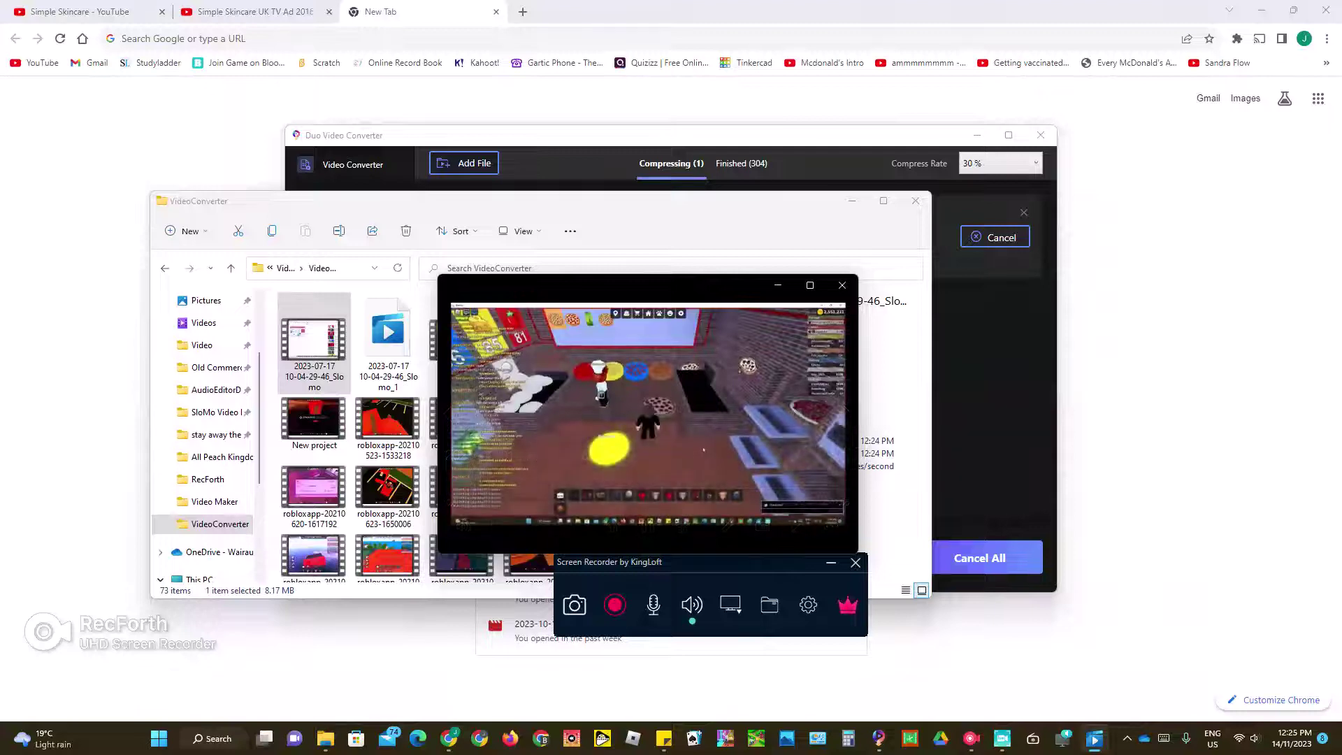
pyautogui.click(848, 414)
pyautogui.press('XF86AudioLowerVolume')
pyautogui.click(325, 738)
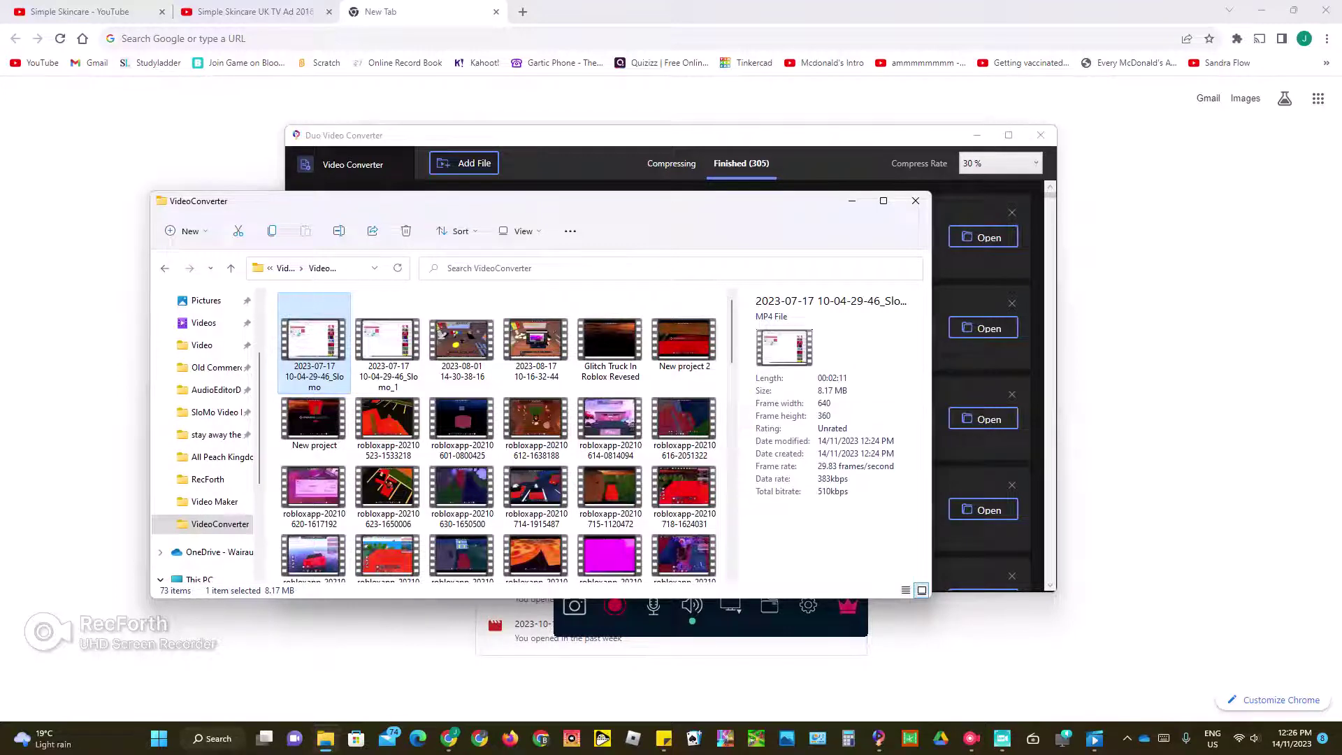
pyautogui.hotkey('alt', 'Tab')
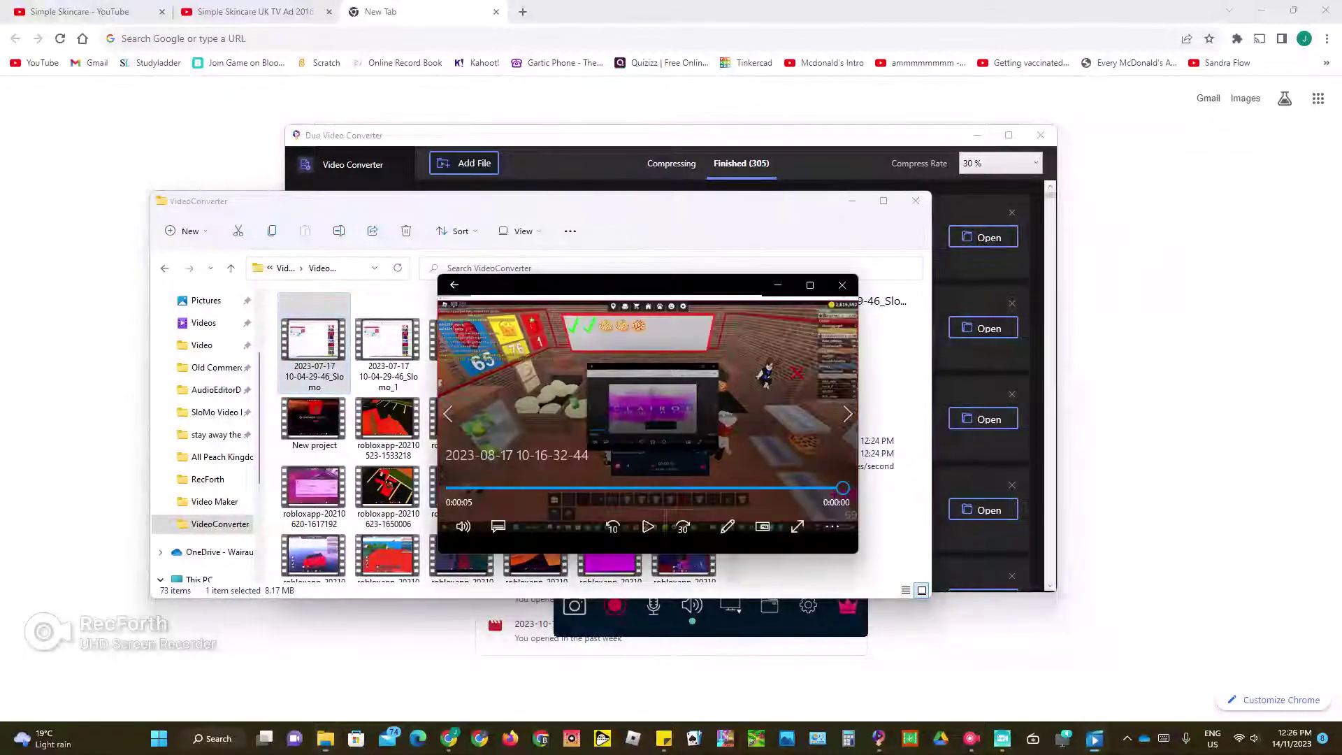
pyautogui.hotkey('alt', 'Tab')
pyautogui.press('XF86AudioRaiseVolume')
pyautogui.press('XF86AudioRaiseVolume')
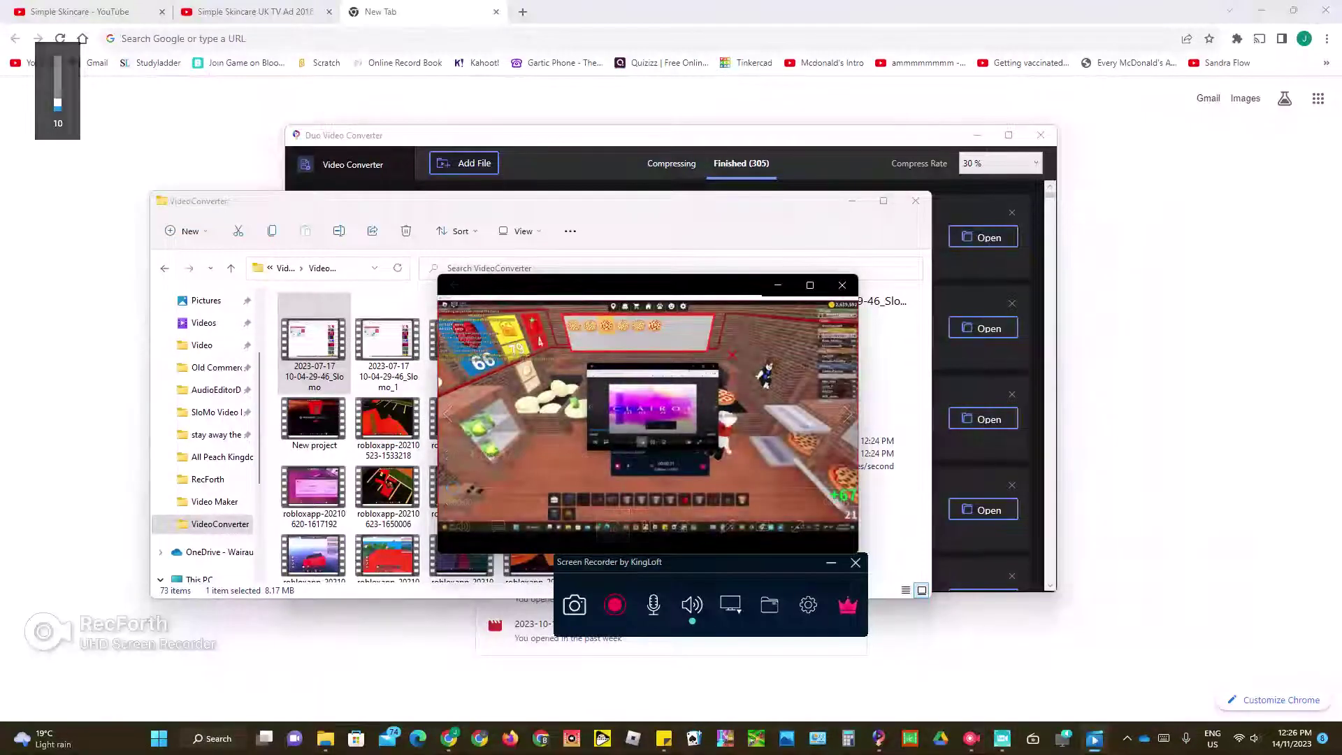
pyautogui.press('XF86AudioRaiseVolume')
pyautogui.press('XF86AudioRaiseVolume')
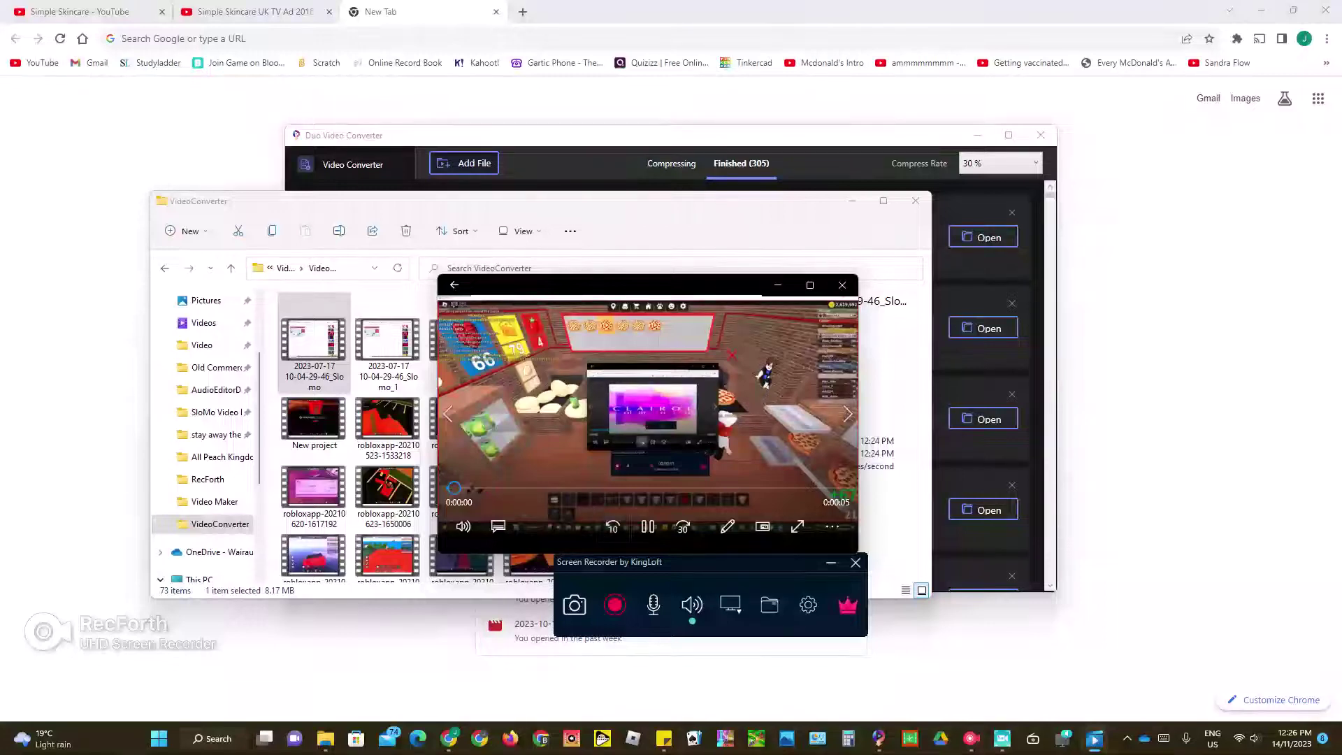
pyautogui.click(615, 605)
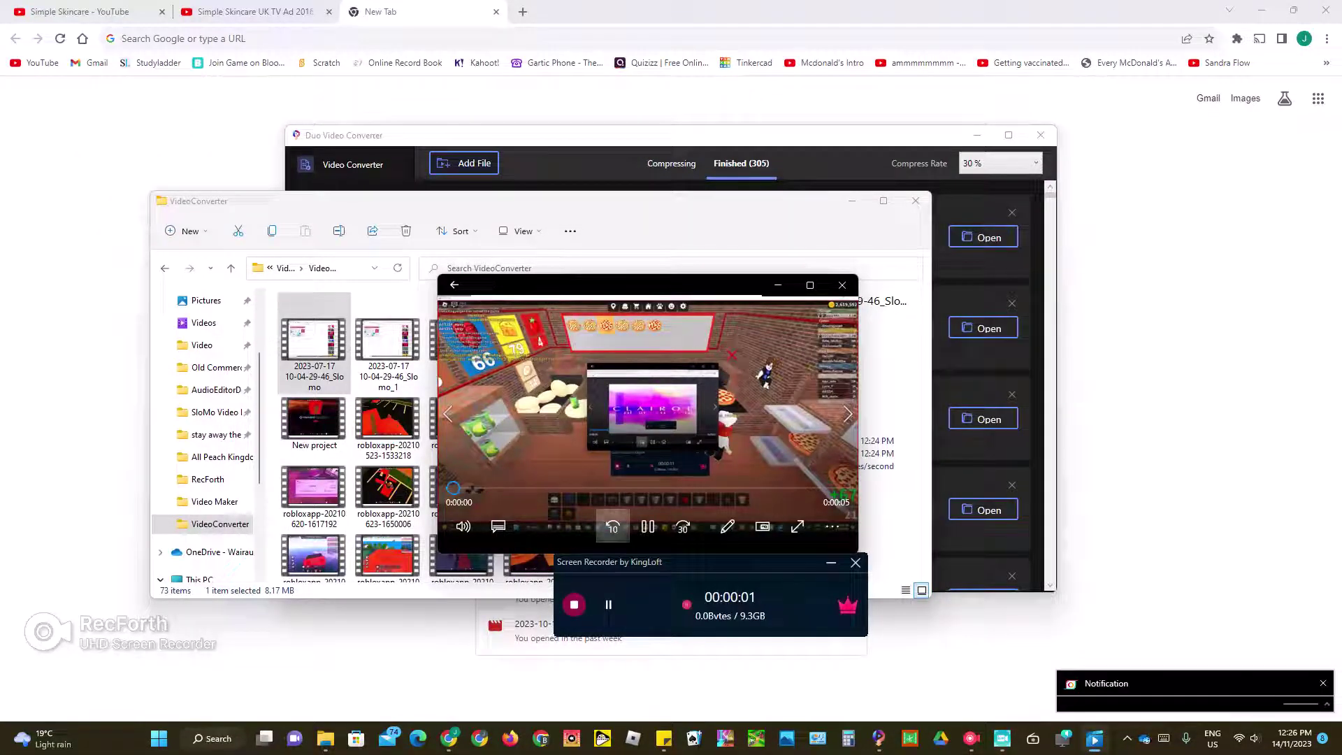